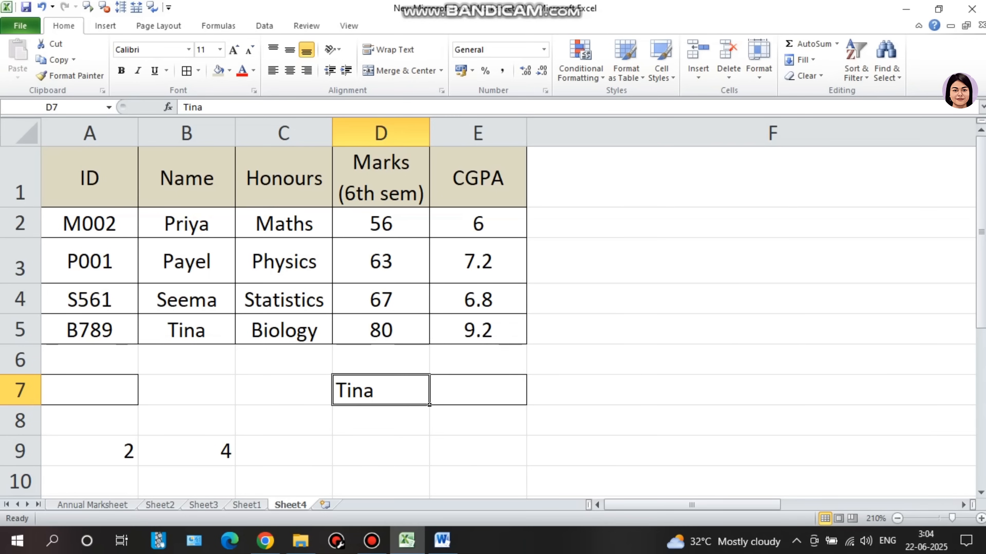
Examine the student table A1:E5, the row and column numbers in A9 and B9, and the cell where row 2 meets column D.
{"action": "key", "text": "ctrl+Home"}
{"action": "left_click_drag", "start_coordinate": [90, 178], "coordinate": [478, 330]}
{"action": "left_click", "coordinate": [89, 452]}
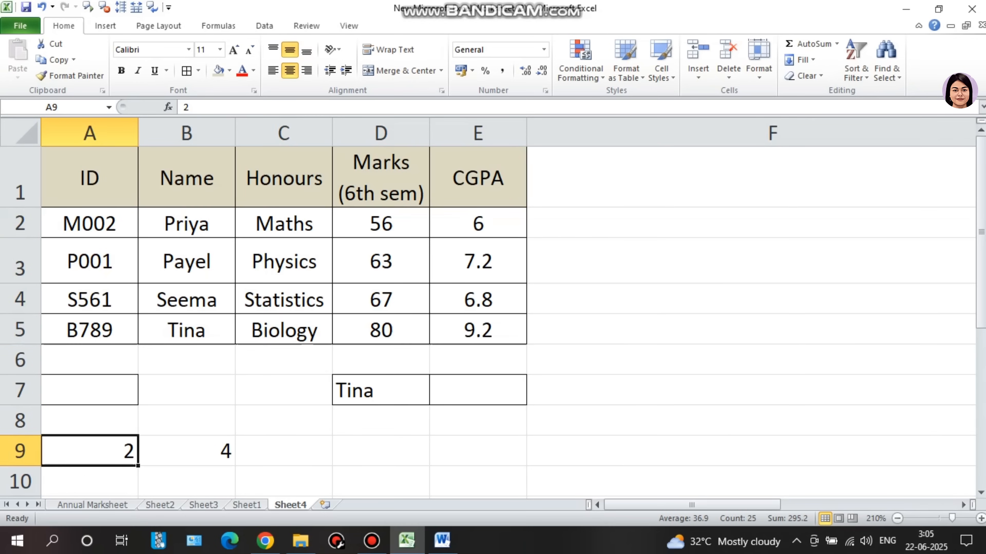
{"action": "left_click", "coordinate": [186, 452]}
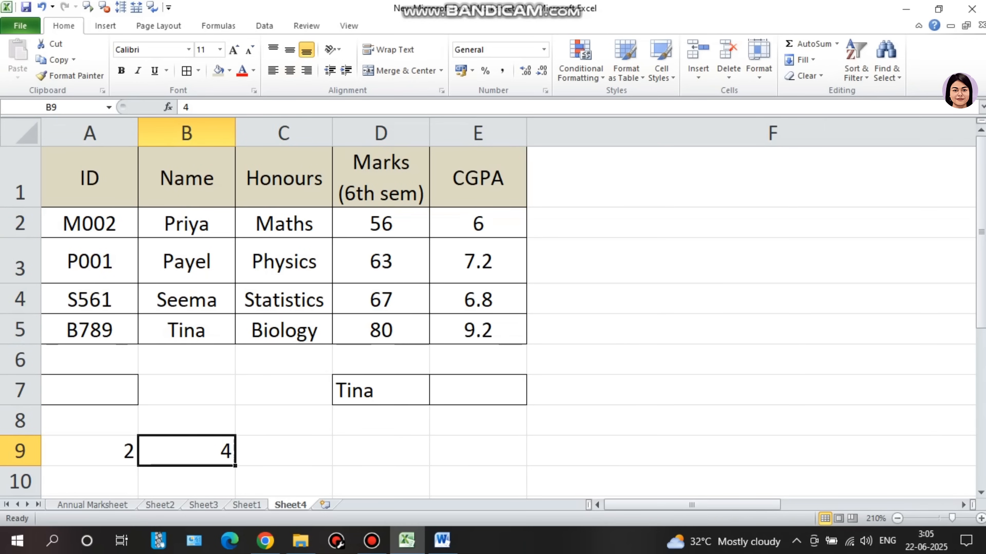
{"action": "left_click_drag", "start_coordinate": [90, 178], "coordinate": [477, 330]}
{"action": "left_click", "coordinate": [20, 224]}
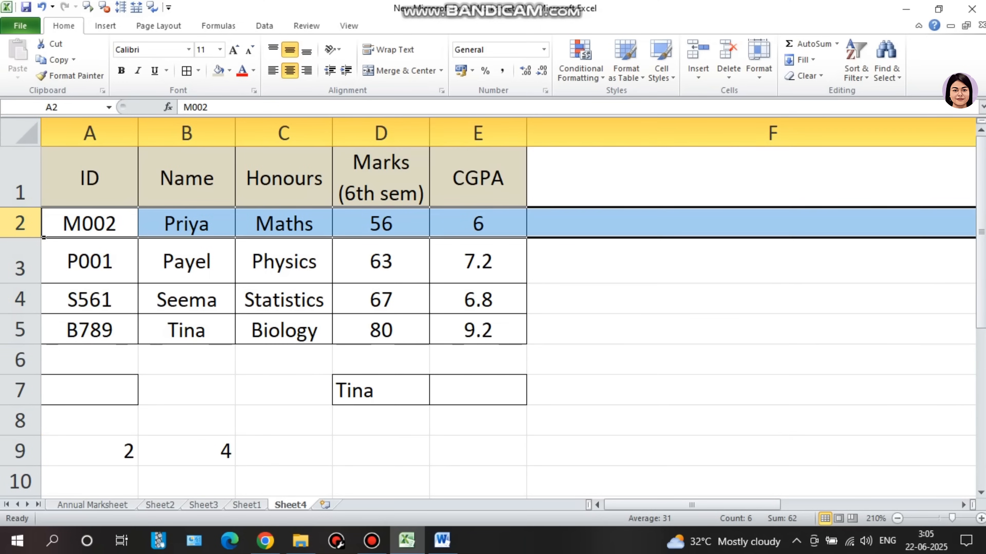
{"action": "left_click", "coordinate": [380, 134]}
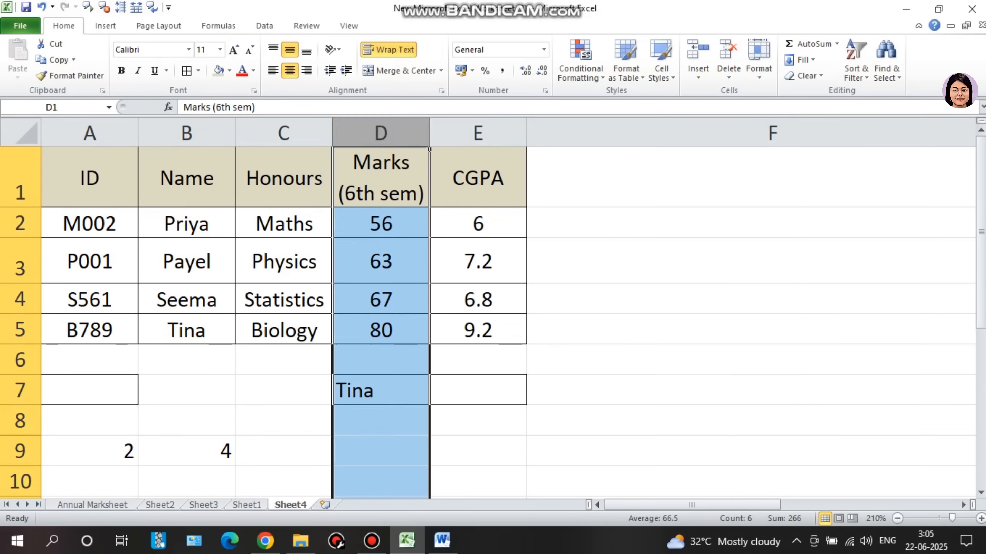
{"action": "left_click", "coordinate": [381, 224]}
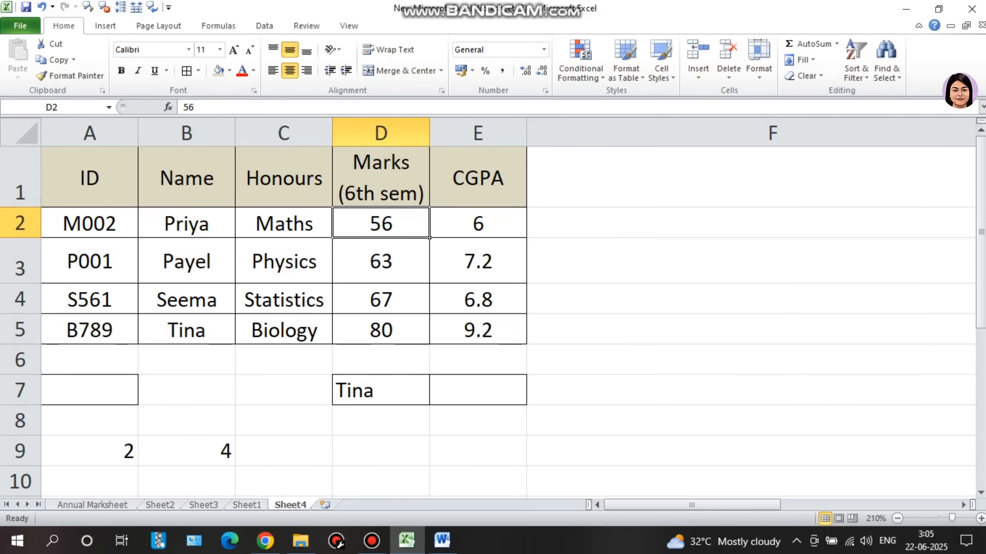
Enter =INDEX(A1:E5,A9,B9) in cell A7 and compare its result with cell D2.
{"action": "left_click", "coordinate": [90, 390]}
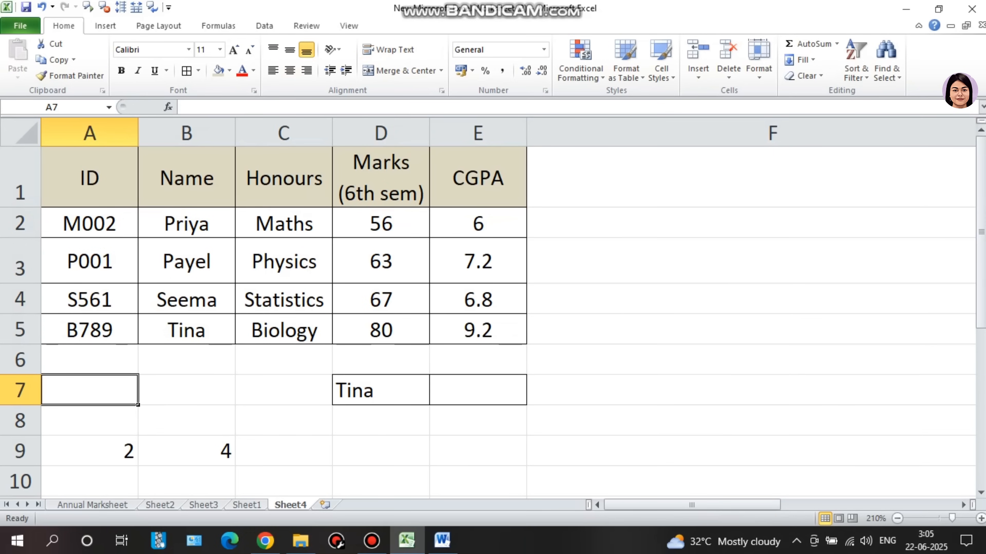
{"action": "type", "text": "=in"}
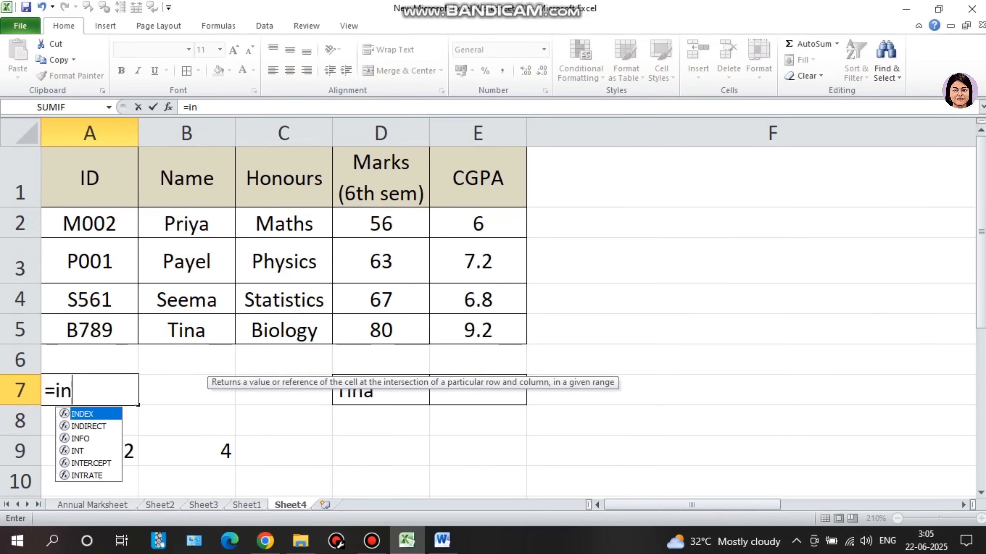
{"action": "key", "text": "Tab"}
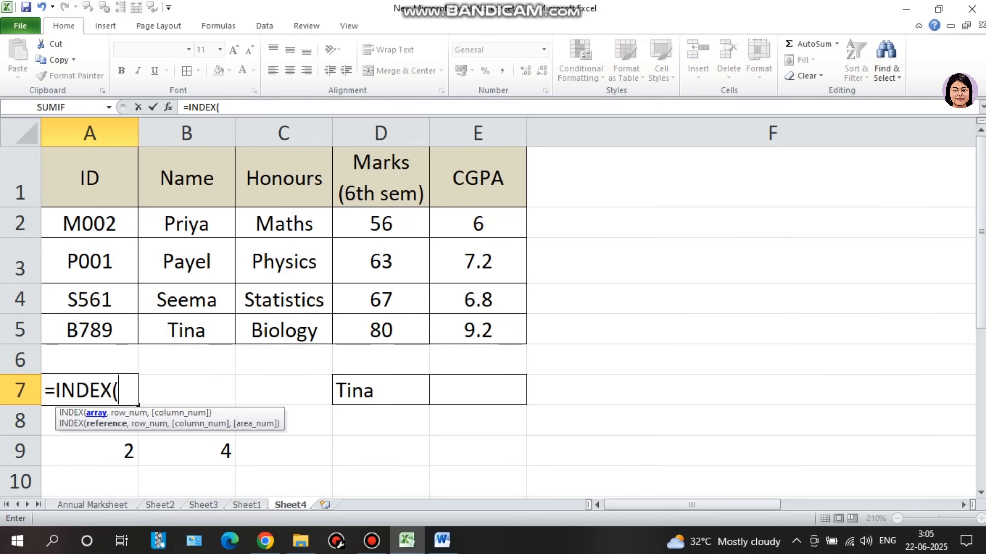
{"action": "left_click_drag", "start_coordinate": [134, 194], "coordinate": [524, 340]}
{"action": "type", "text": ","}
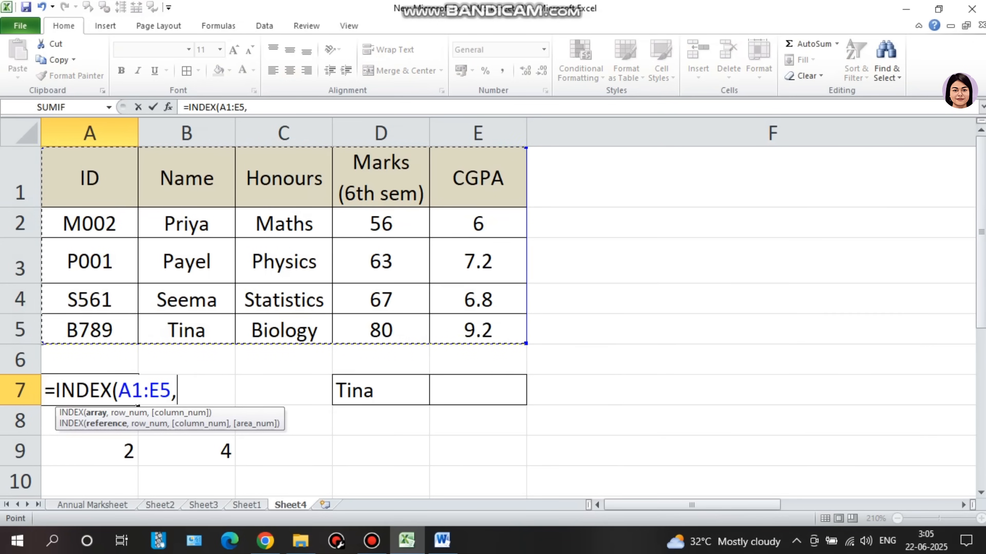
{"action": "key", "text": "Down"}
{"action": "key", "text": "Down"}
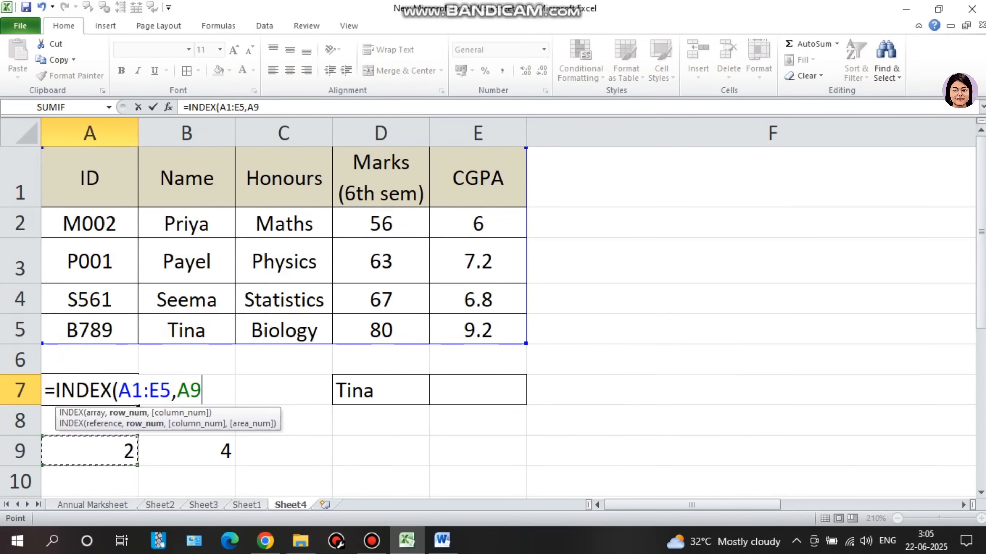
{"action": "type", "text": ","}
{"action": "key", "text": "Down"}
{"action": "key", "text": "Down"}
{"action": "key", "text": "Right"}
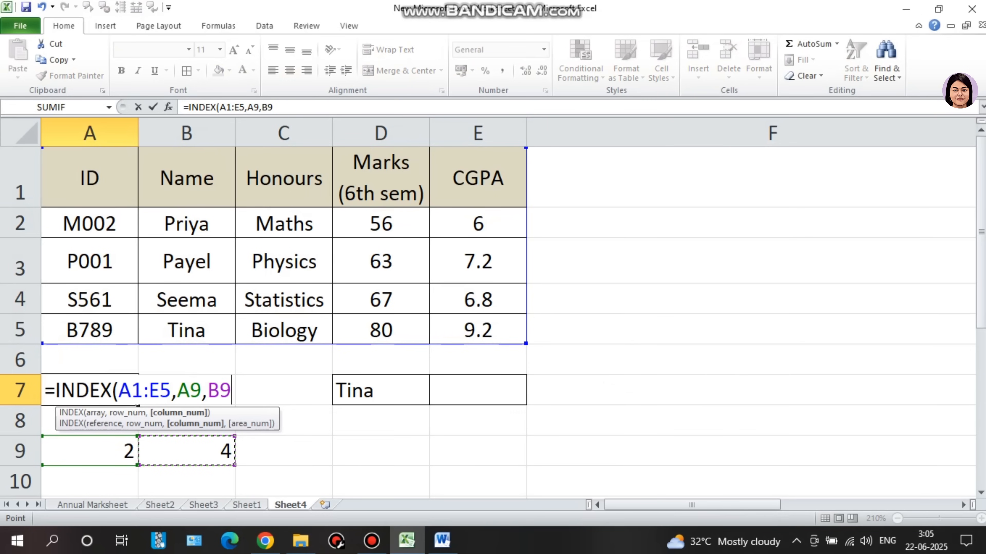
{"action": "type", "text": ")"}
{"action": "key", "text": "Return"}
{"action": "key", "text": "Up"}
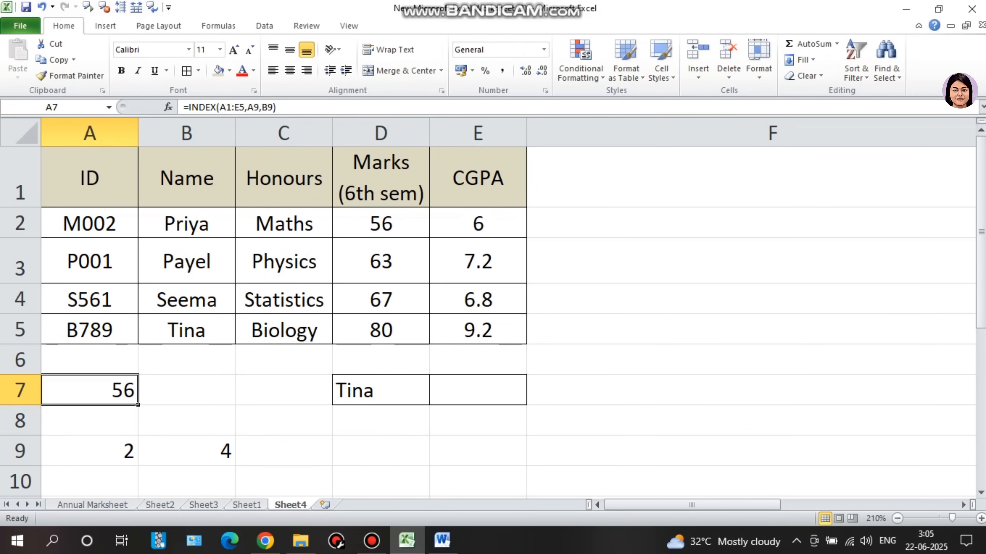
{"action": "left_click", "coordinate": [381, 223]}
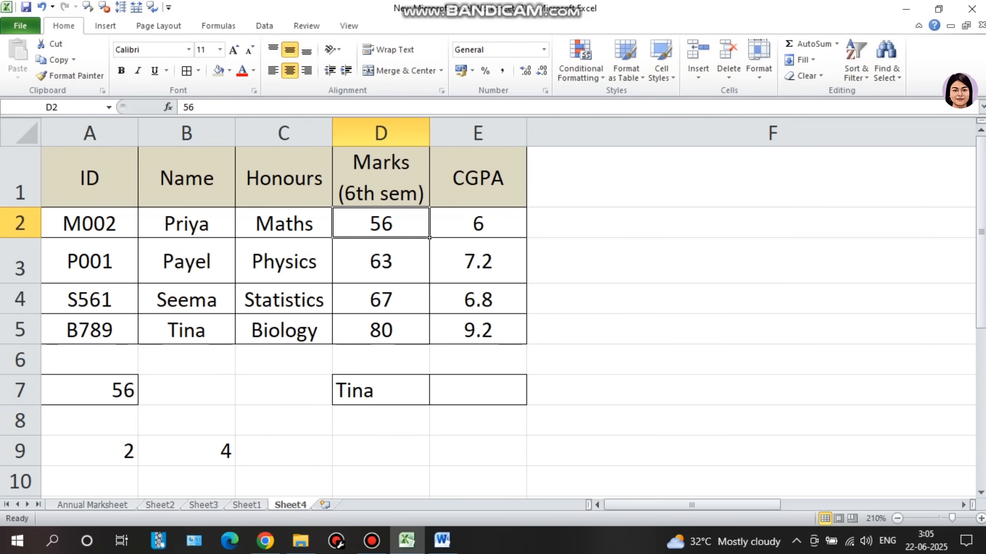
Change the INDEX row number in A9 to 3 and the column number in B9 to 2.
{"action": "left_click", "coordinate": [90, 451]}
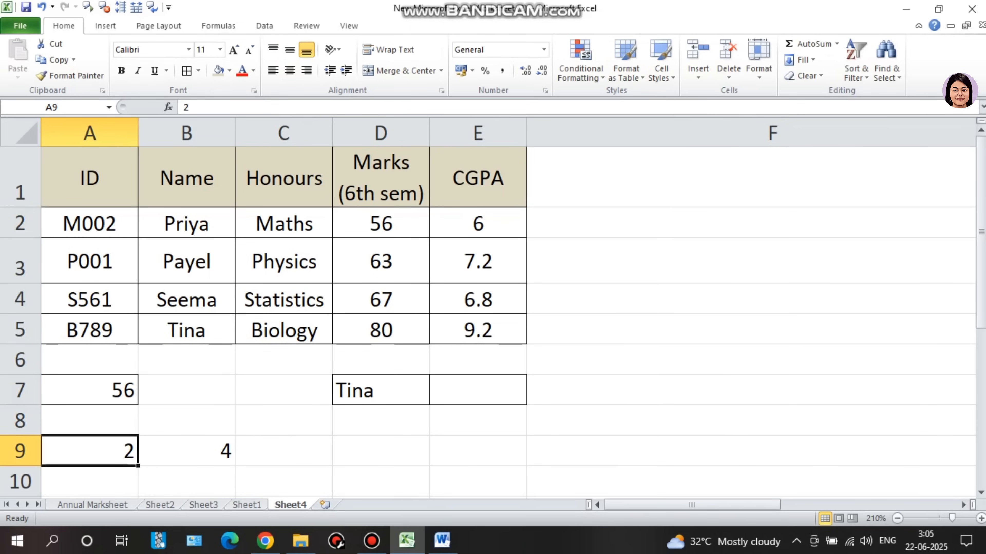
{"action": "type", "text": "3"}
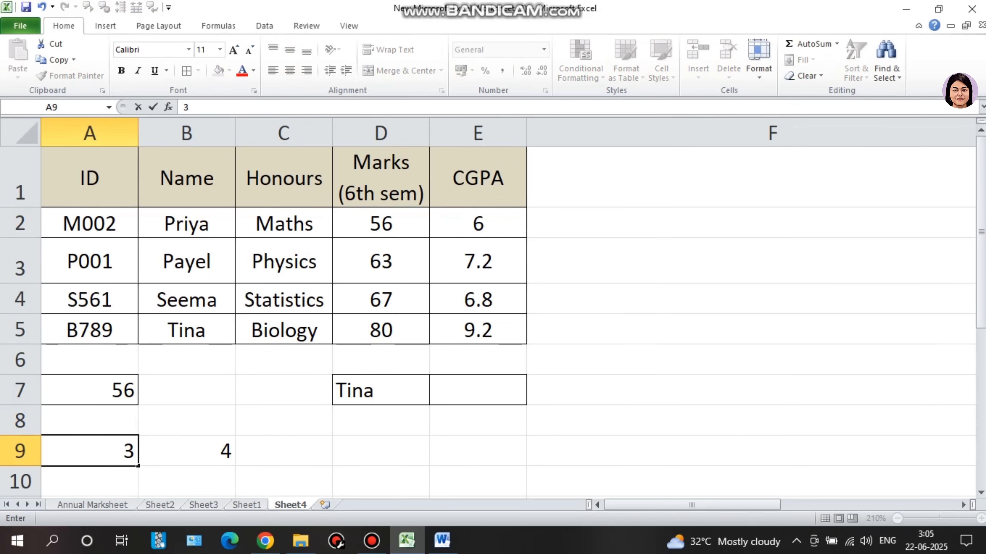
{"action": "key", "text": "Return"}
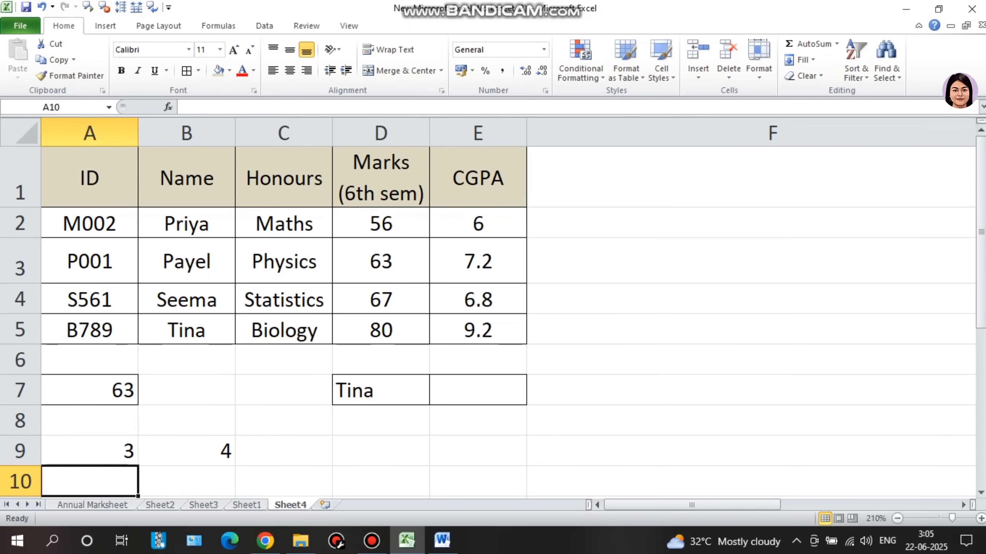
{"action": "left_click", "coordinate": [90, 451]}
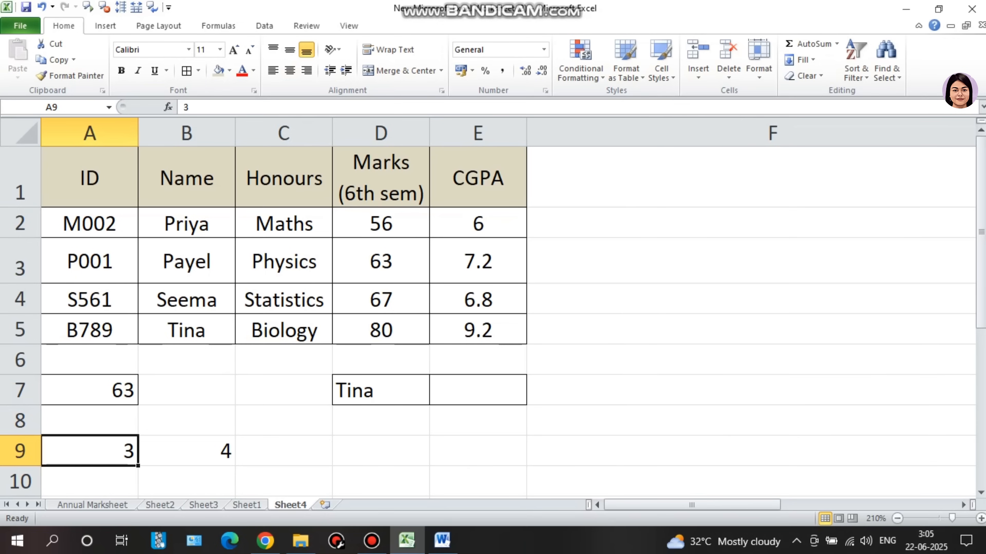
{"action": "left_click", "coordinate": [186, 450]}
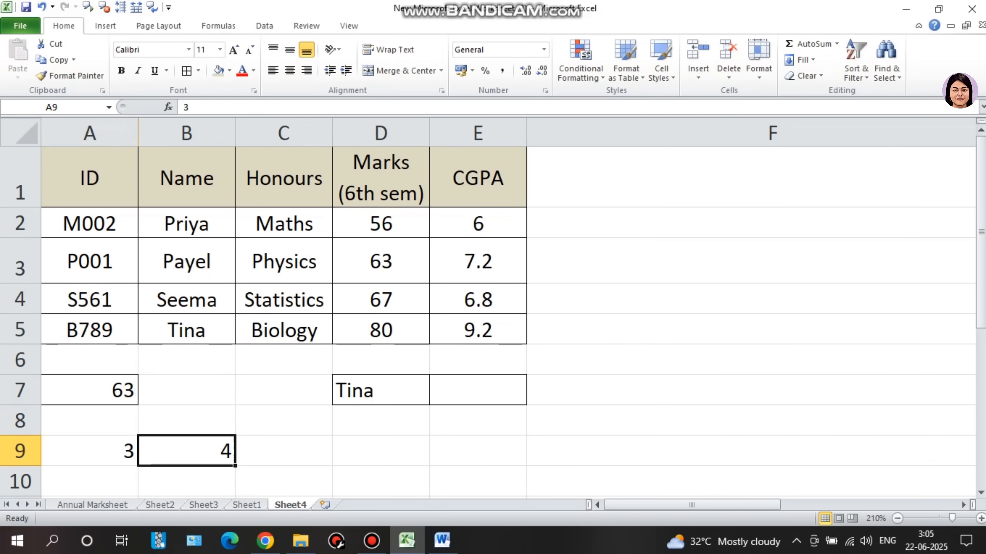
{"action": "type", "text": "2"}
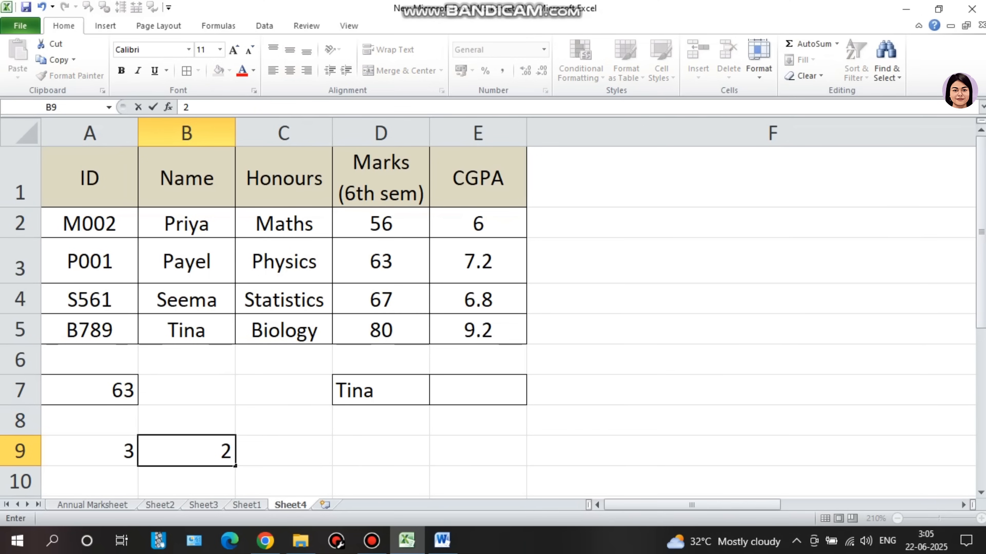
{"action": "key", "text": "Return"}
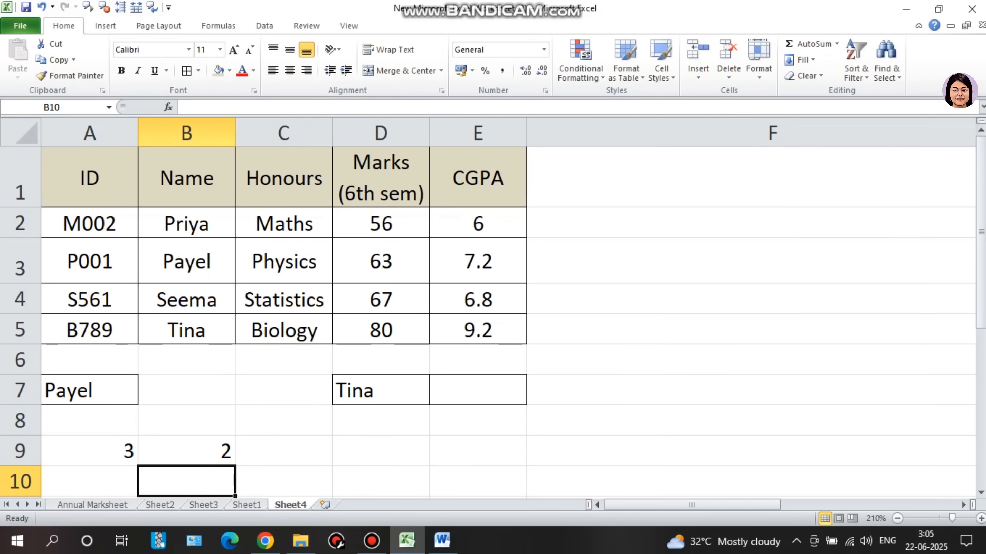
Set the INDEX row number in A9 to 5 and the column number in B9 to 3.
{"action": "left_click", "coordinate": [90, 451]}
{"action": "type", "text": "5"}
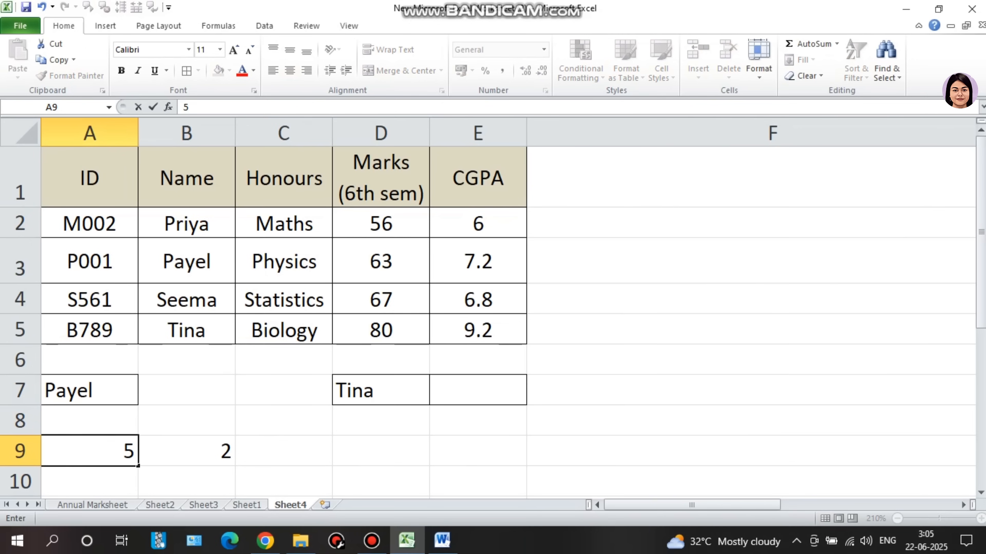
{"action": "key", "text": "Right"}
{"action": "type", "text": "3"}
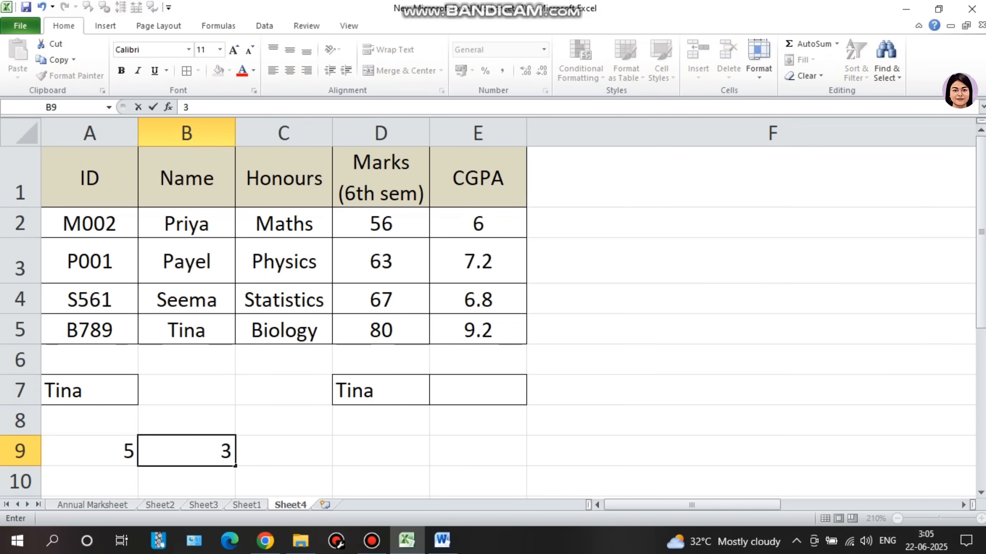
{"action": "key", "text": "Return"}
Check the INDEX result in A7 against the table cell where row 5 meets column C.
{"action": "left_click", "coordinate": [89, 390]}
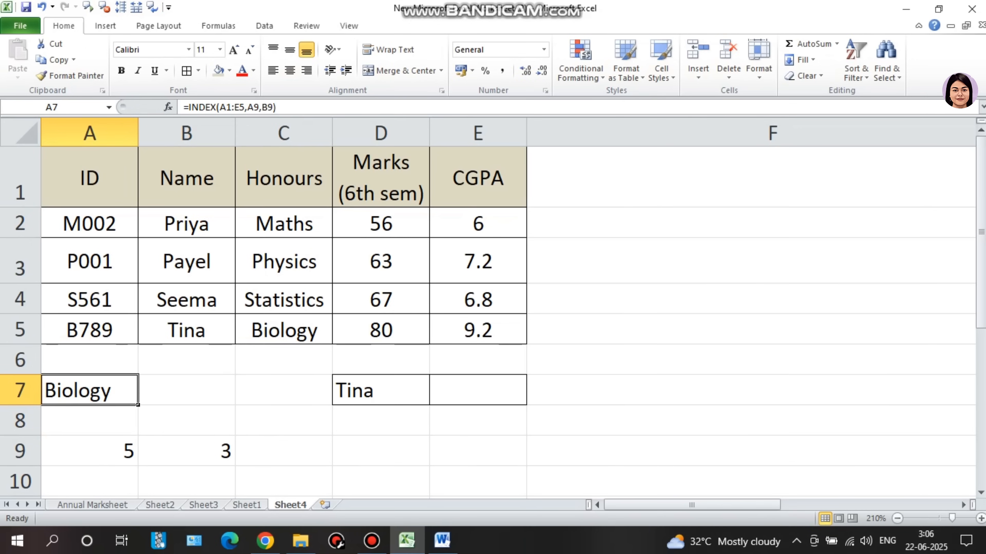
{"action": "left_click", "coordinate": [89, 452]}
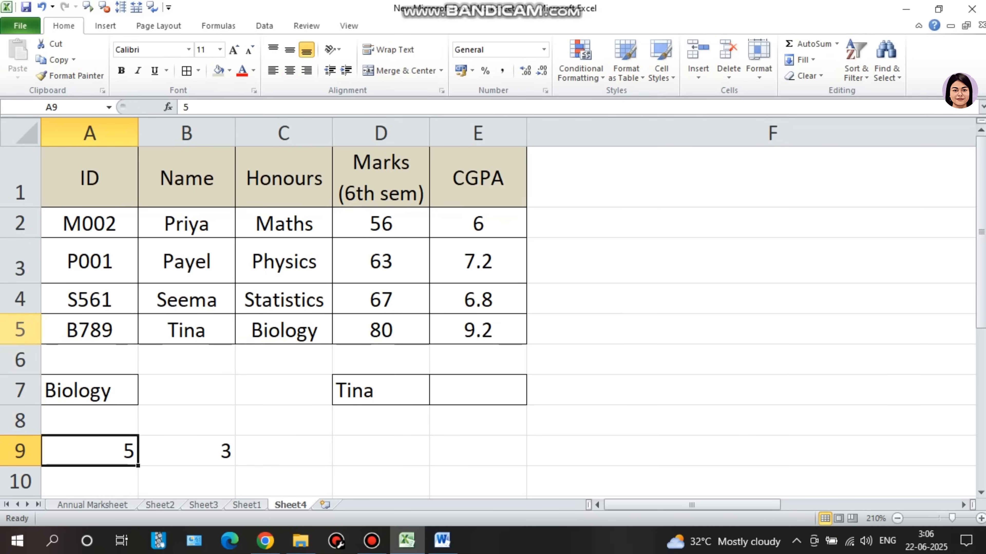
{"action": "left_click", "coordinate": [20, 331]}
{"action": "left_click", "coordinate": [284, 134]}
{"action": "left_click", "coordinate": [283, 330]}
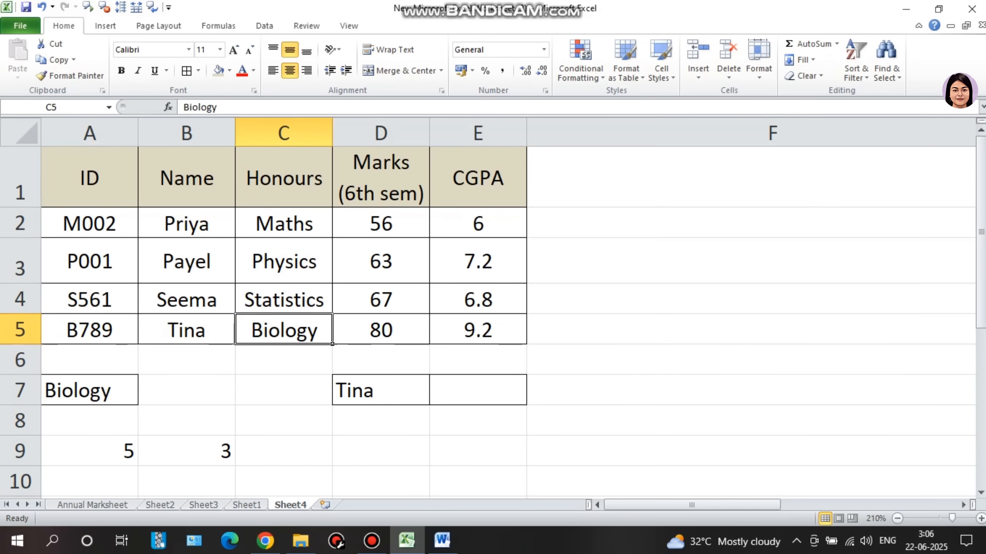
{"action": "left_click", "coordinate": [89, 390]}
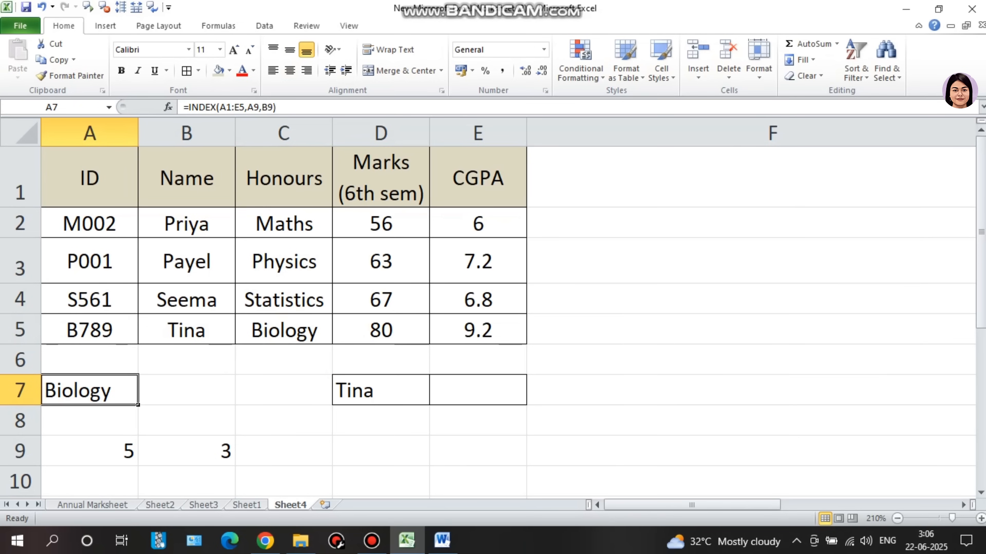
Enter =MATCH(D7,B1:B5,0) in cell E7 and compare its result with row 5 of the table.
{"action": "left_click", "coordinate": [380, 390]}
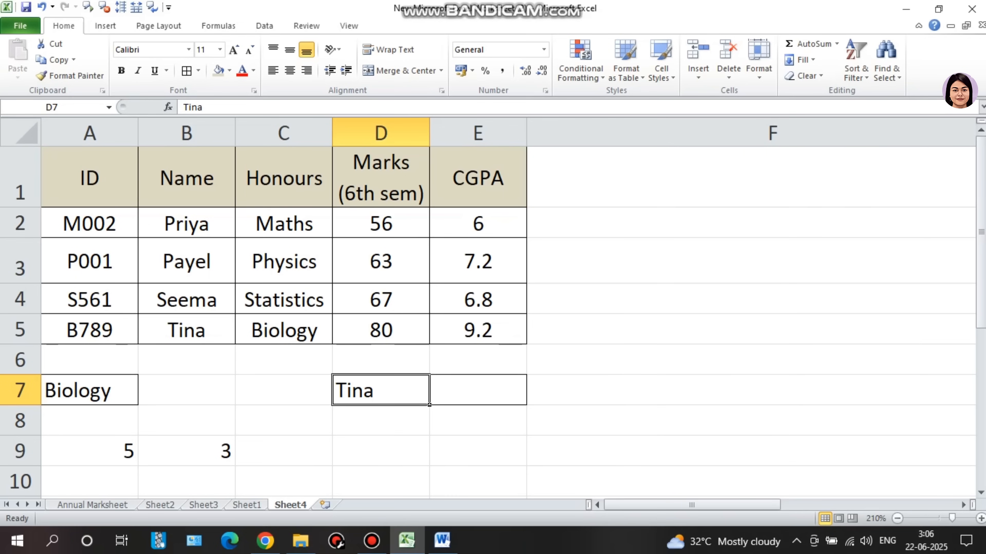
{"action": "left_click", "coordinate": [477, 390]}
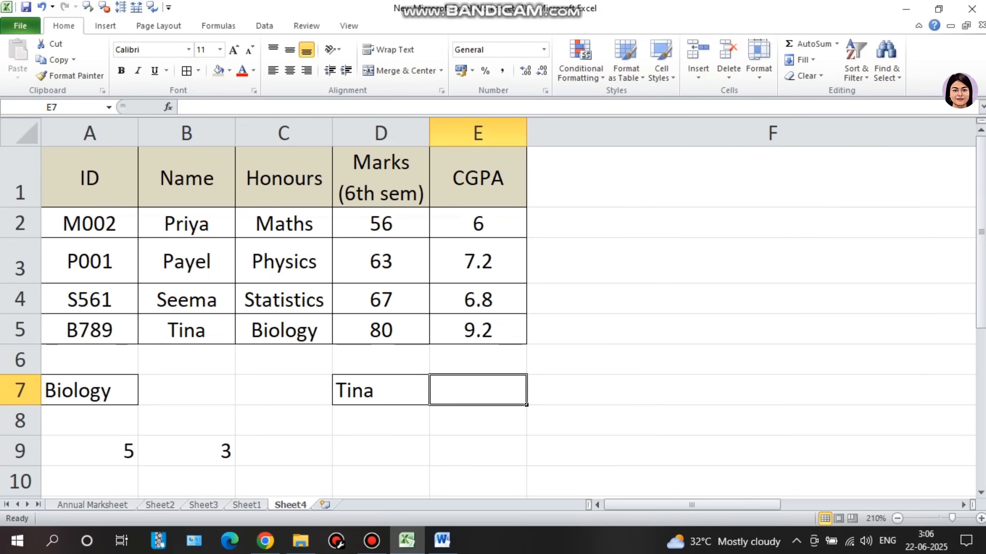
{"action": "type", "text": "=m"}
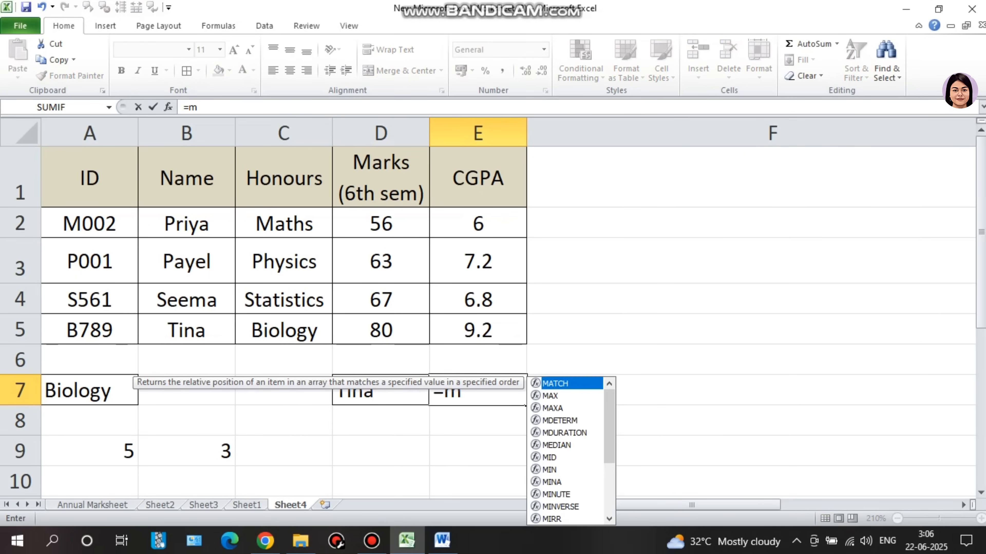
{"action": "type", "text": "at"}
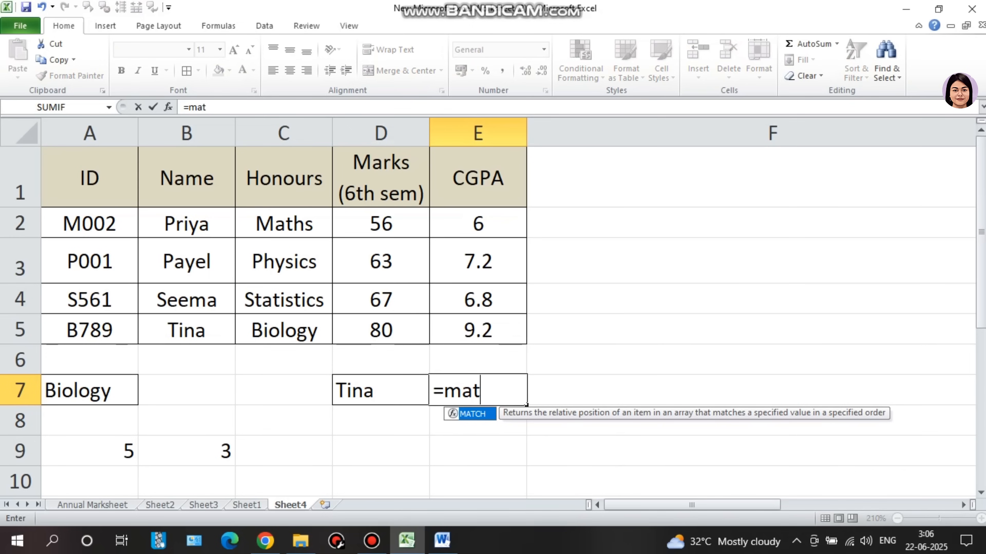
{"action": "key", "text": "Tab"}
{"action": "left_click", "coordinate": [381, 390]}
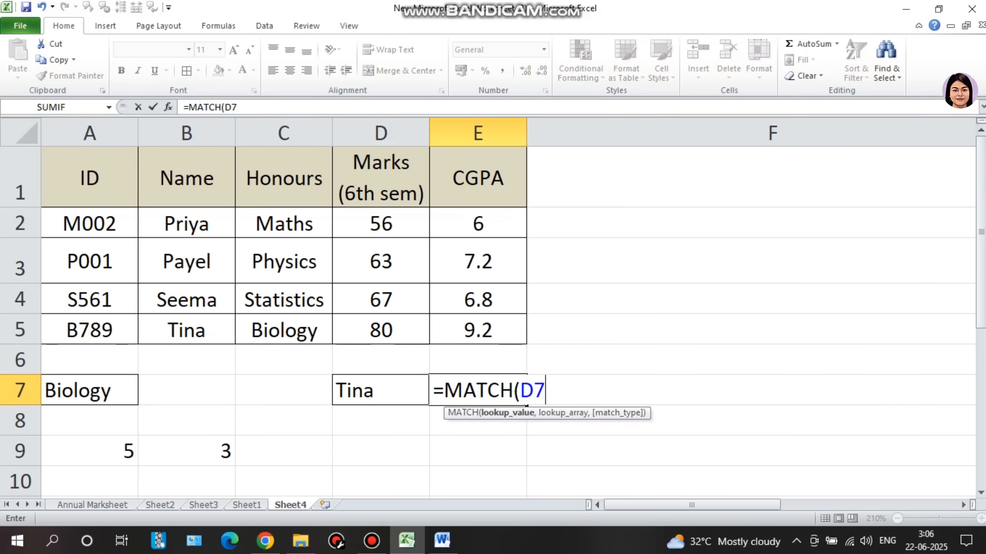
{"action": "type", "text": ","}
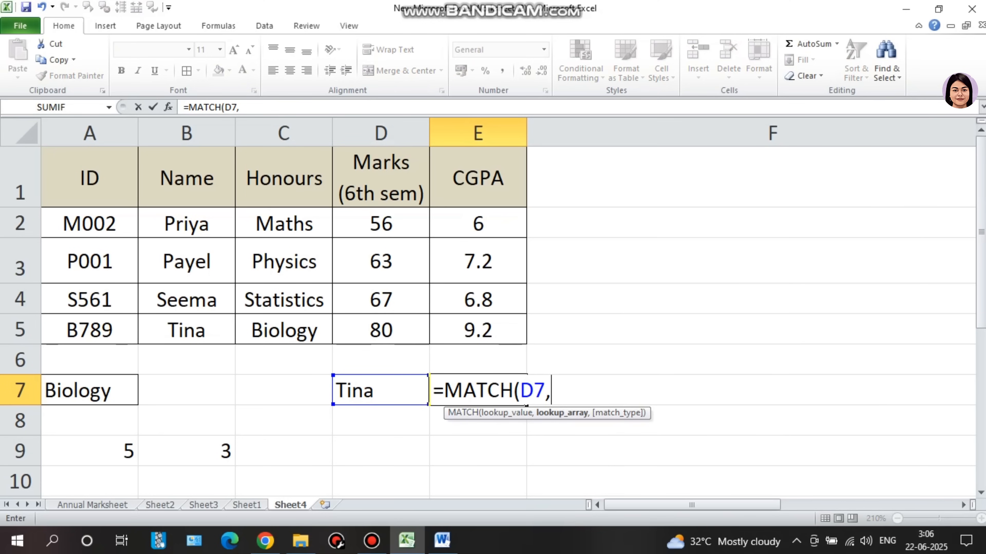
{"action": "left_click_drag", "start_coordinate": [186, 177], "coordinate": [229, 330]}
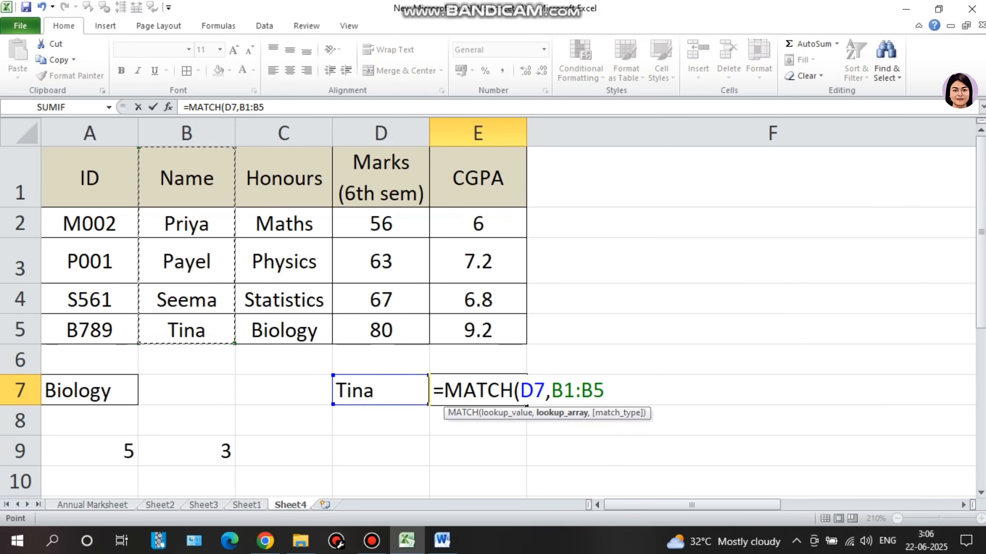
{"action": "type", "text": ","}
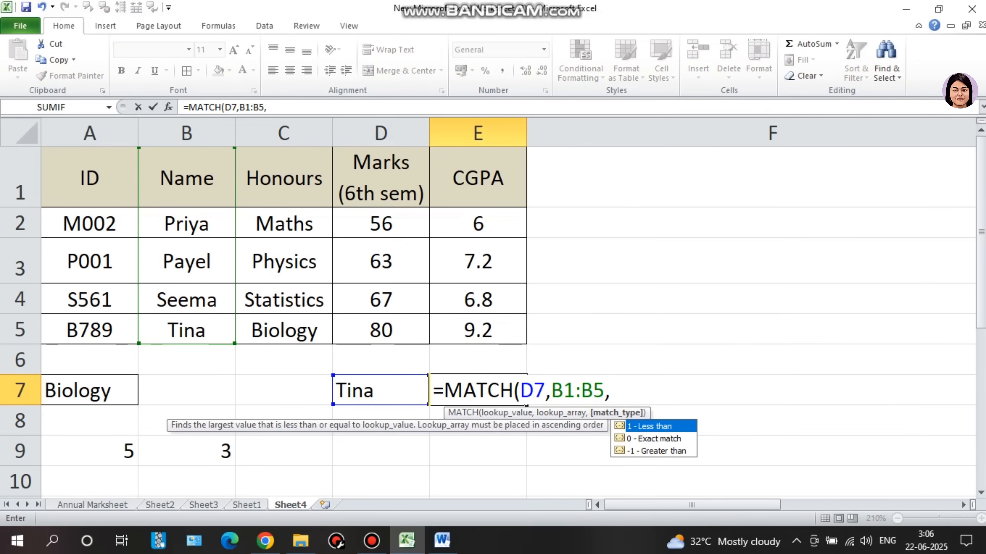
{"action": "type", "text": "0)"}
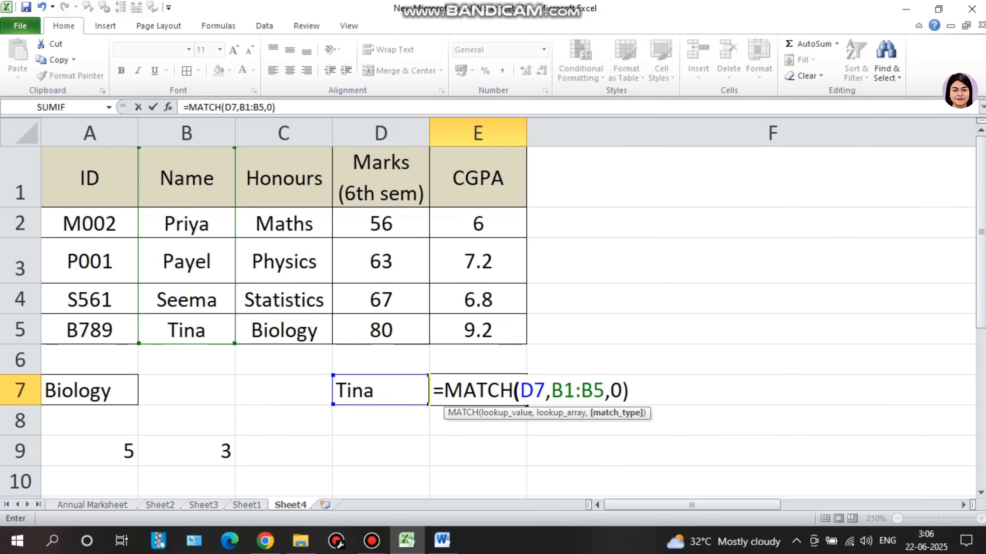
{"action": "key", "text": "Return"}
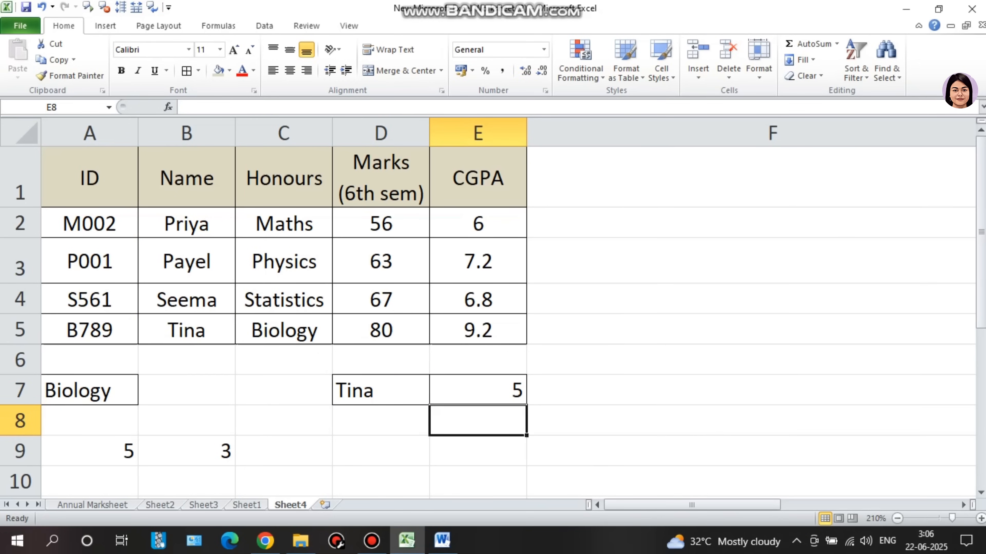
{"action": "left_click", "coordinate": [19, 330]}
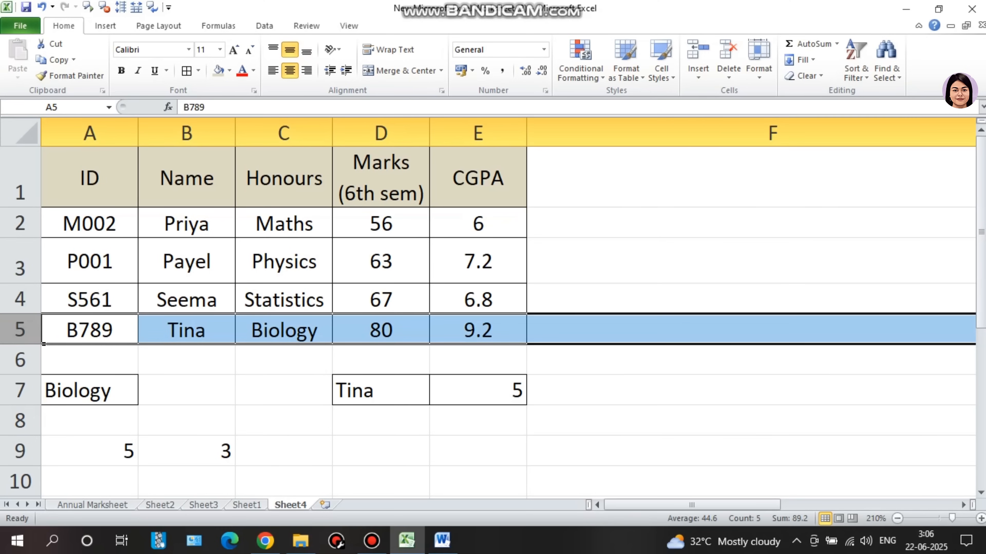
Replace the MATCH lookup value in D7 with the student name listed in row 4.
{"action": "left_click", "coordinate": [380, 391]}
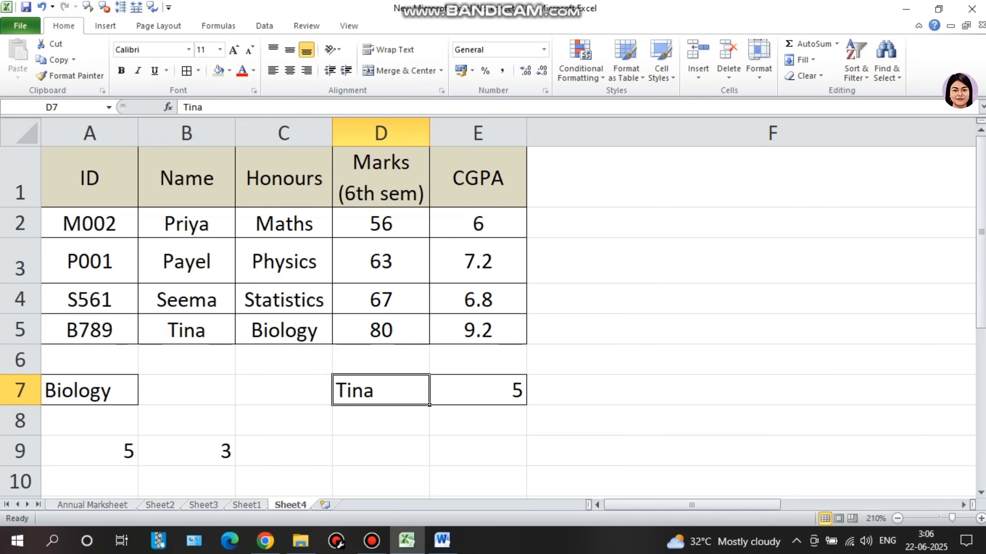
{"action": "type", "text": "Seema"}
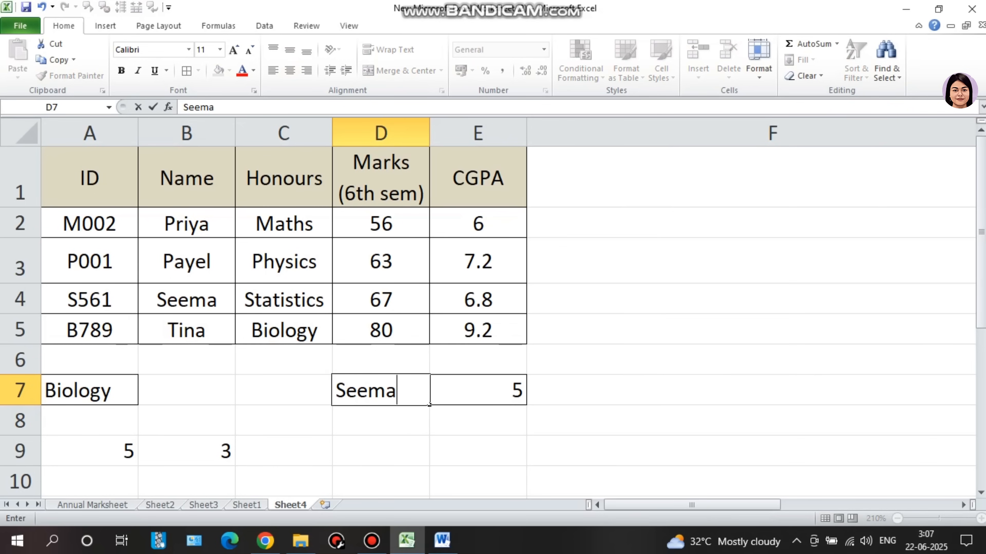
{"action": "key", "text": "Return"}
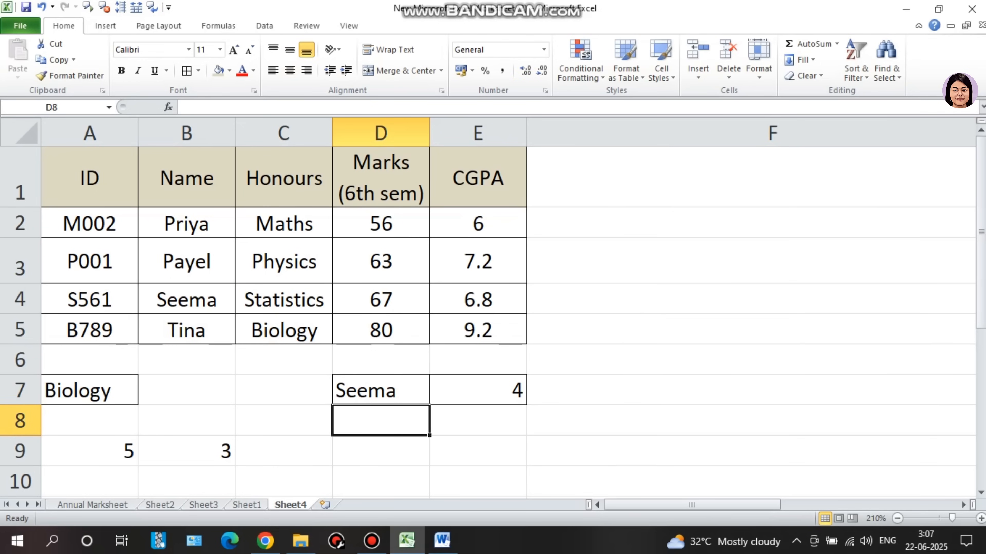
Set the MATCH lookup value in D7 to 80.
{"action": "left_click", "coordinate": [380, 390]}
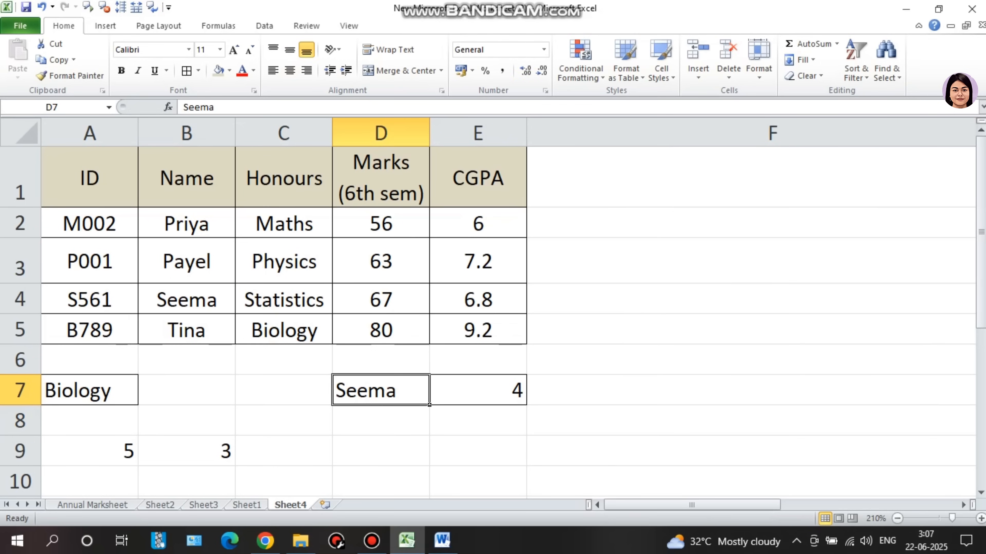
{"action": "type", "text": "80"}
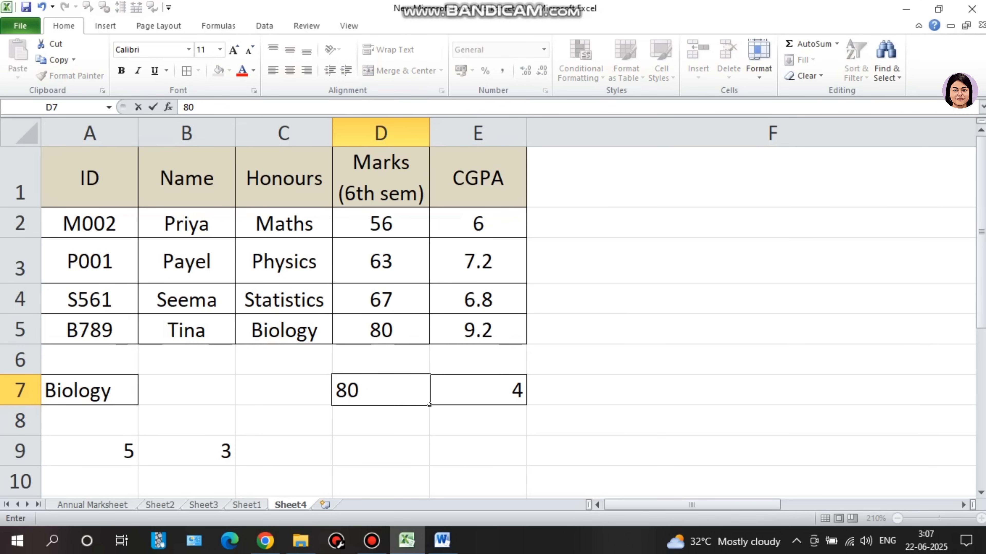
{"action": "key", "text": "ctrl+Return"}
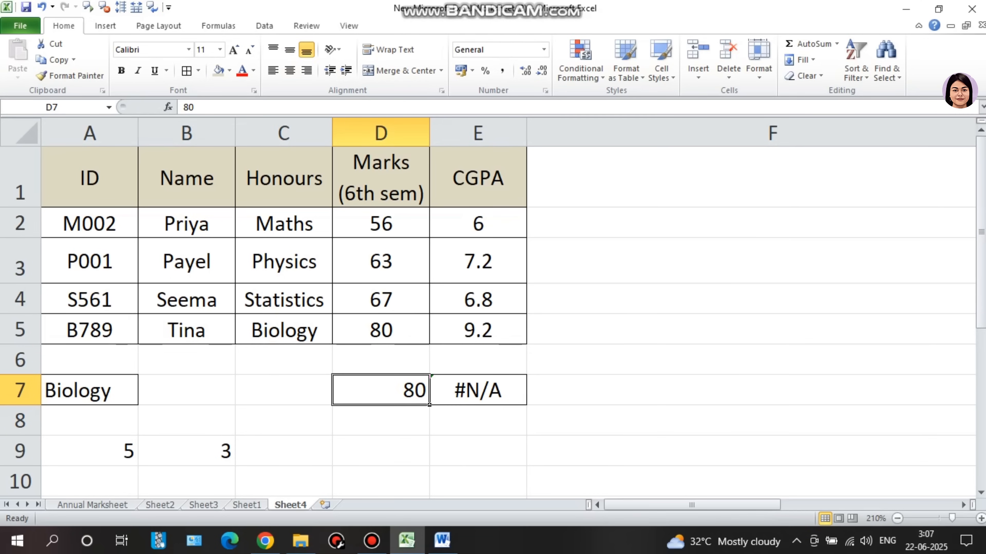
Change the lookup array of the MATCH formula in E7 to D1:D5 and check it against row 5.
{"action": "left_click", "coordinate": [478, 390]}
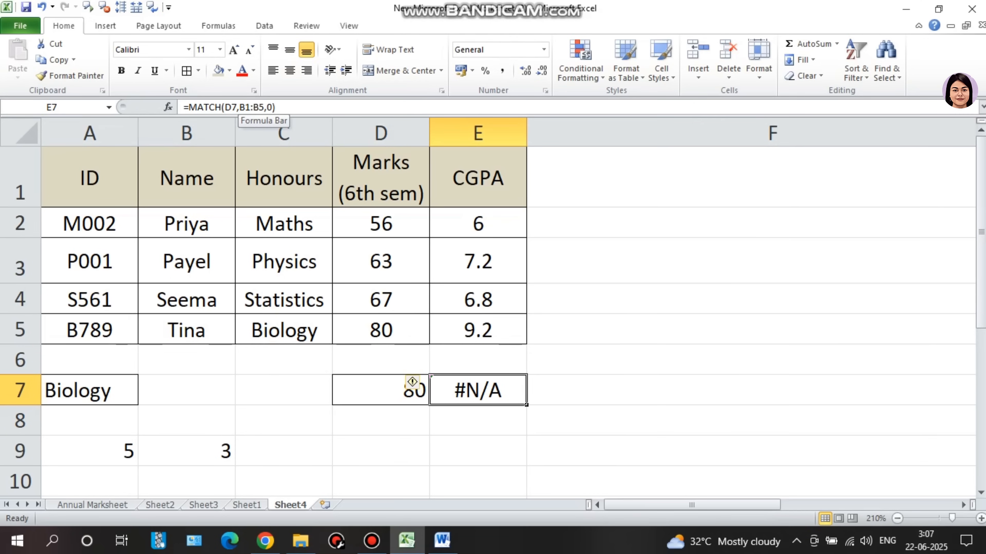
{"action": "left_click_drag", "start_coordinate": [239, 107], "coordinate": [264, 107]}
{"action": "left_click_drag", "start_coordinate": [380, 224], "coordinate": [381, 330]}
{"action": "left_click_drag", "start_coordinate": [381, 178], "coordinate": [380, 330]}
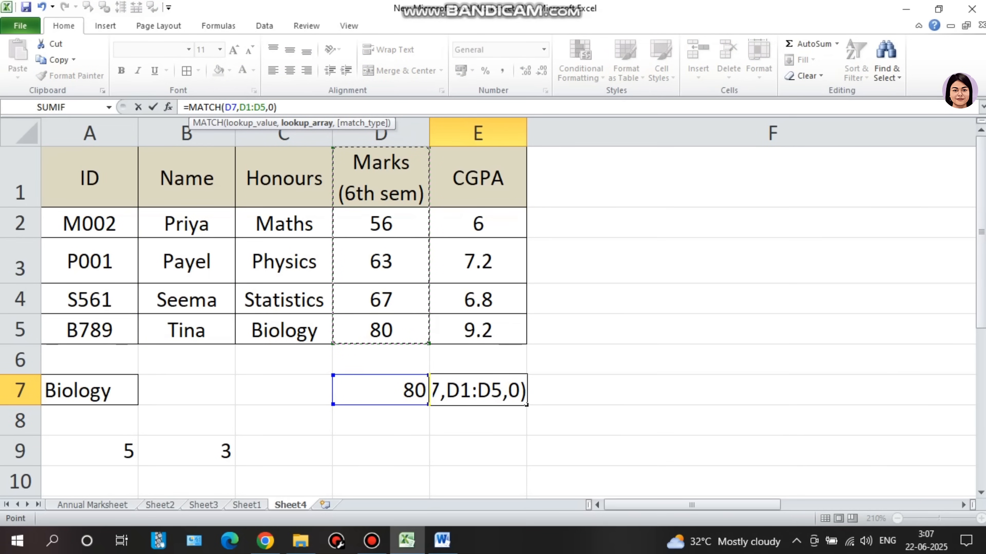
{"action": "key", "text": "ctrl+Return"}
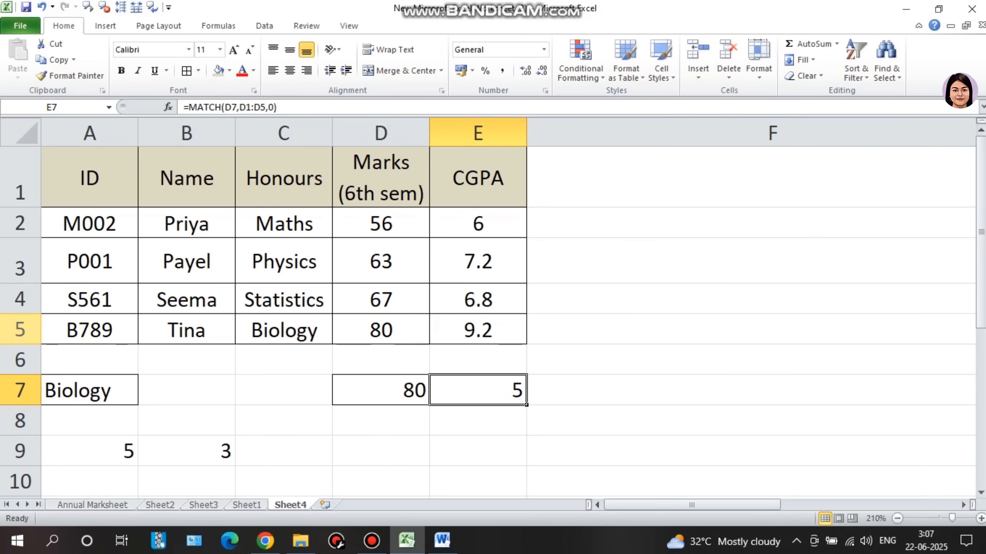
{"action": "left_click", "coordinate": [20, 329]}
Set the lookup value in D7 to 63 and check the MATCH result in E7.
{"action": "left_click", "coordinate": [428, 403]}
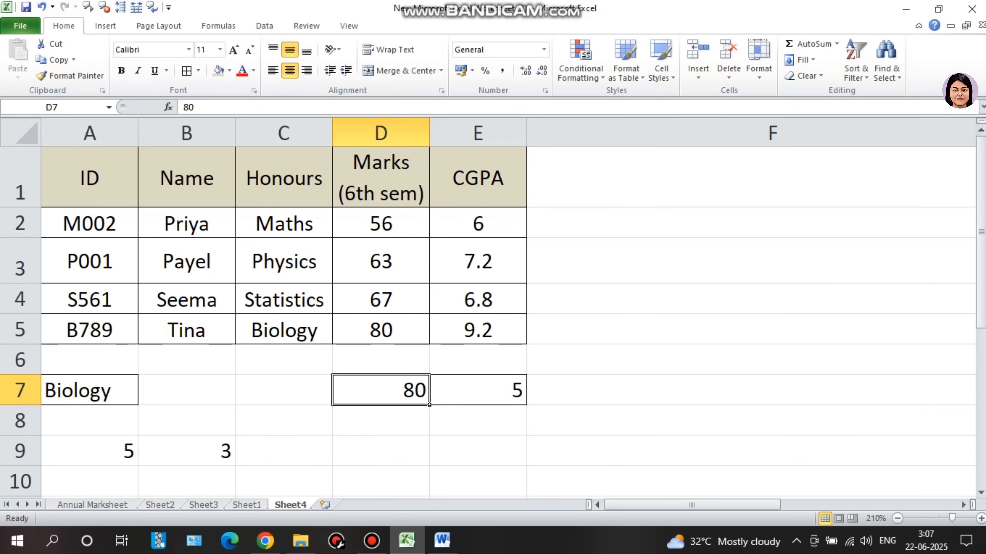
{"action": "type", "text": "63"}
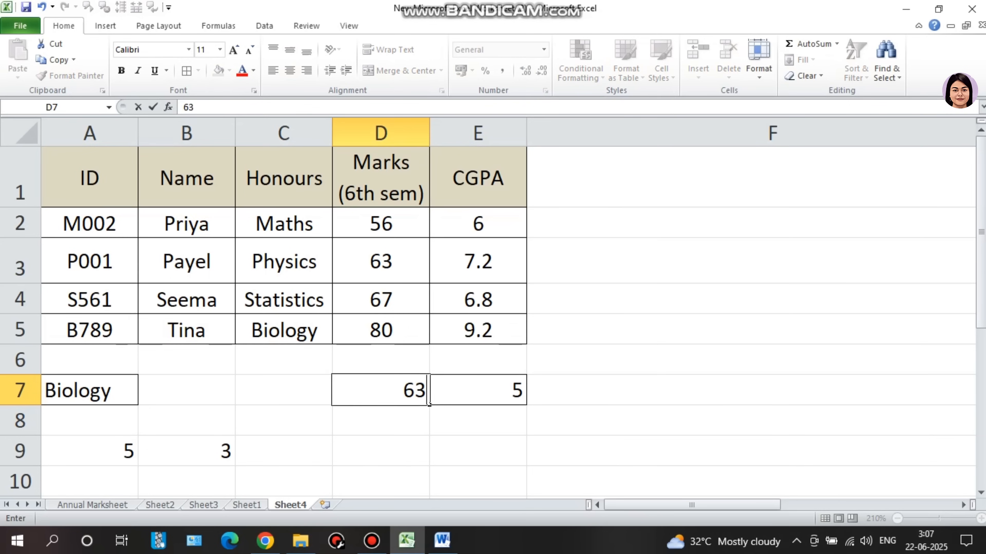
{"action": "key", "text": "Return"}
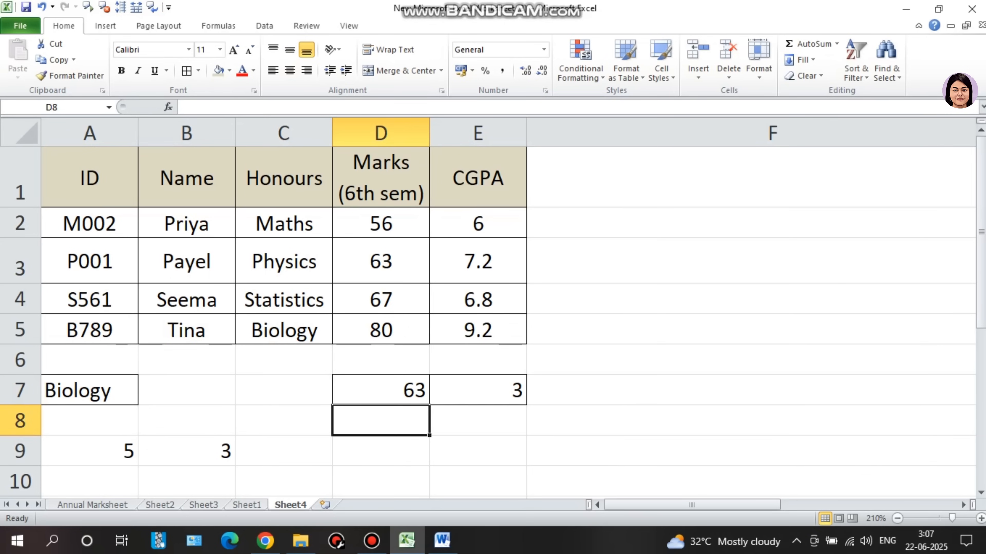
{"action": "left_click", "coordinate": [478, 390]}
{"action": "key", "text": "Return"}
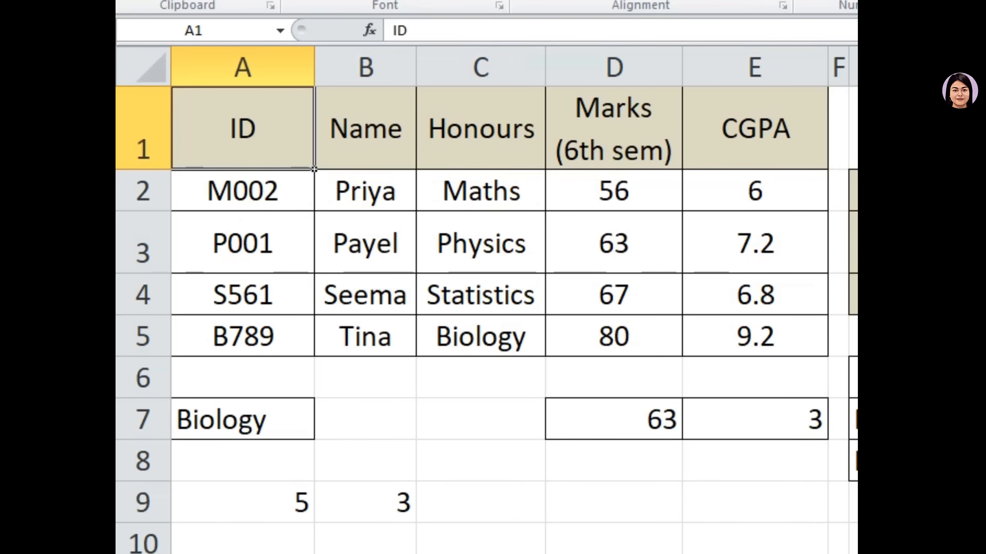
Try the MATCH formula in E7 with the row range A3:E3 as lookup array and highlight that range.
{"action": "left_click_drag", "start_coordinate": [314, 169], "coordinate": [828, 355]}
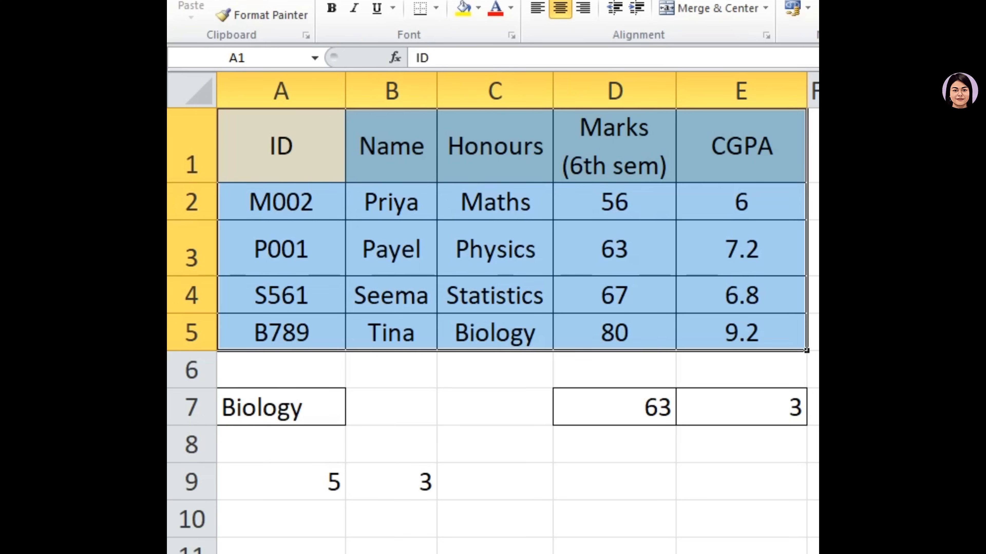
{"action": "left_click", "coordinate": [742, 407]}
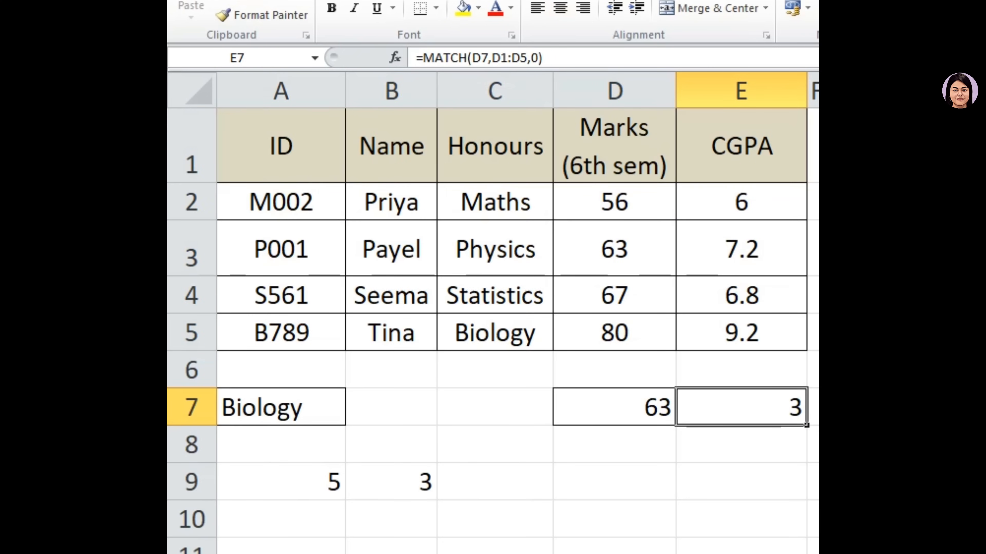
{"action": "left_click_drag", "start_coordinate": [492, 58], "coordinate": [527, 58]}
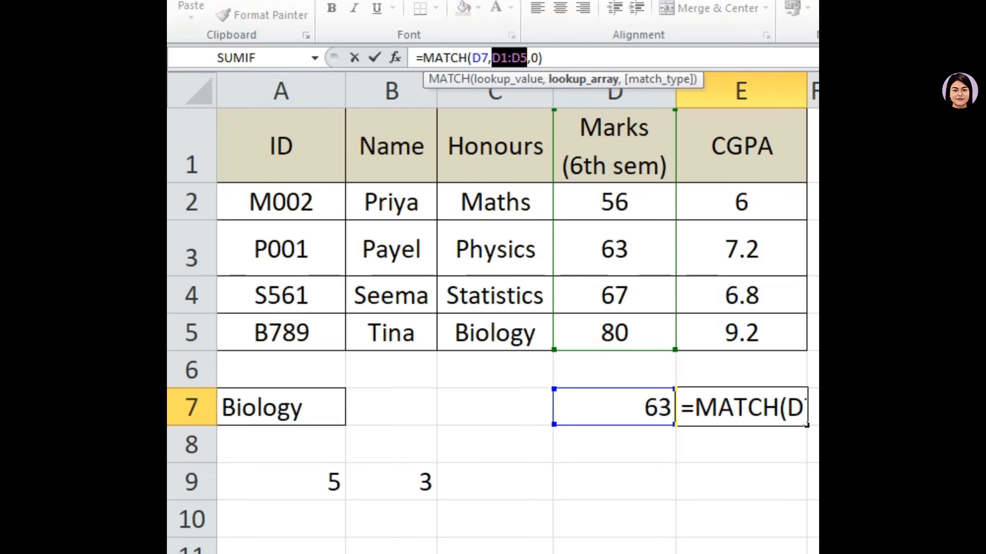
{"action": "key", "text": "BackSpace"}
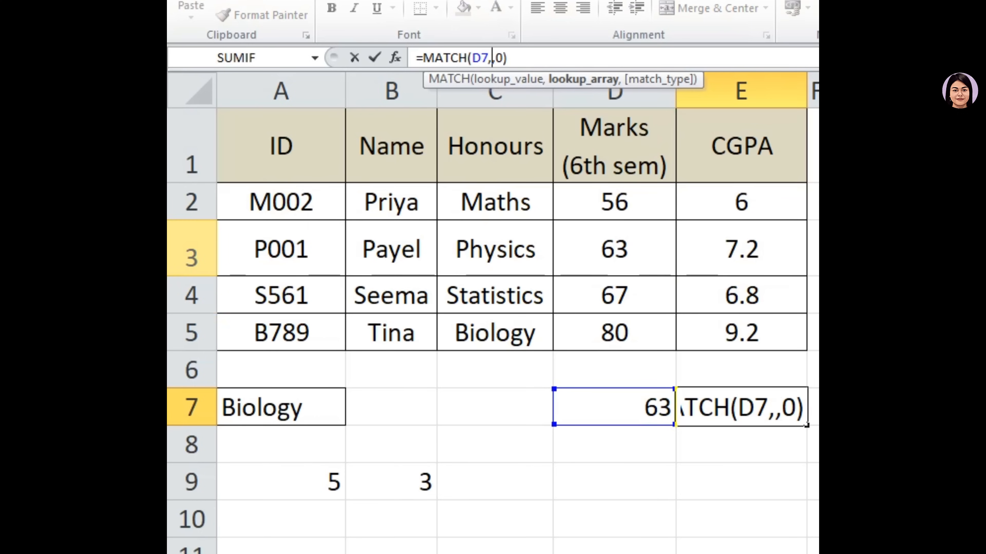
{"action": "left_click_drag", "start_coordinate": [281, 249], "coordinate": [742, 249]}
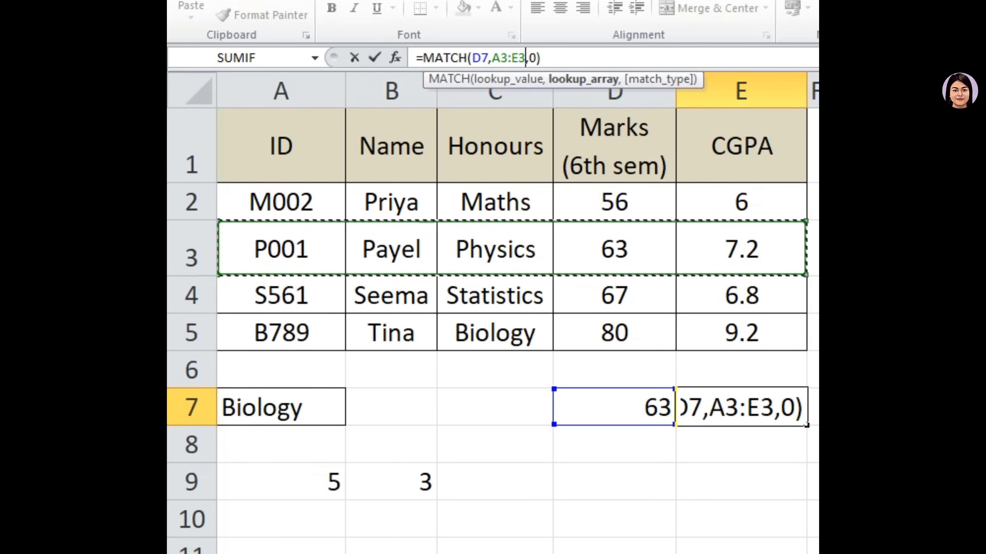
{"action": "key", "text": "Return"}
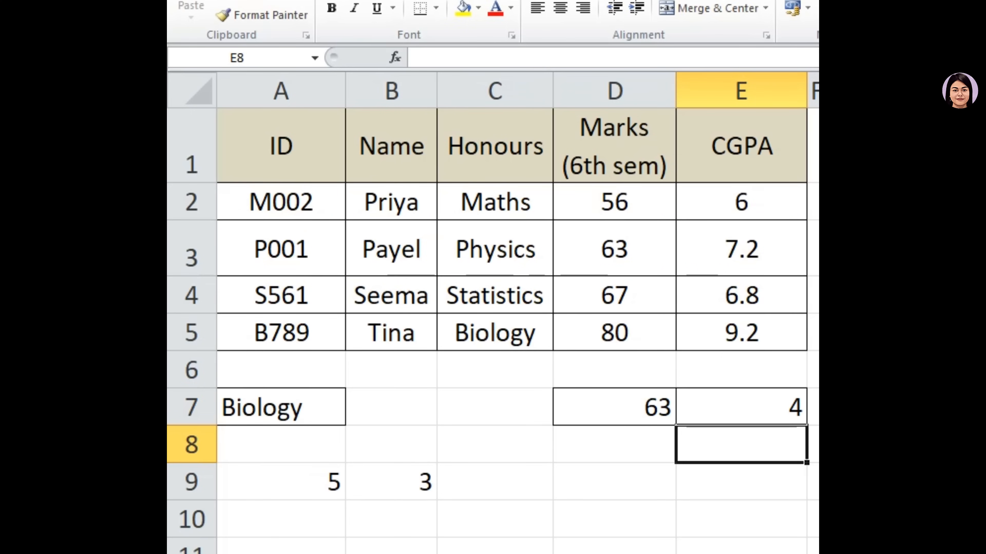
{"action": "left_click", "coordinate": [281, 249]}
{"action": "left_click_drag", "start_coordinate": [281, 249], "coordinate": [742, 249]}
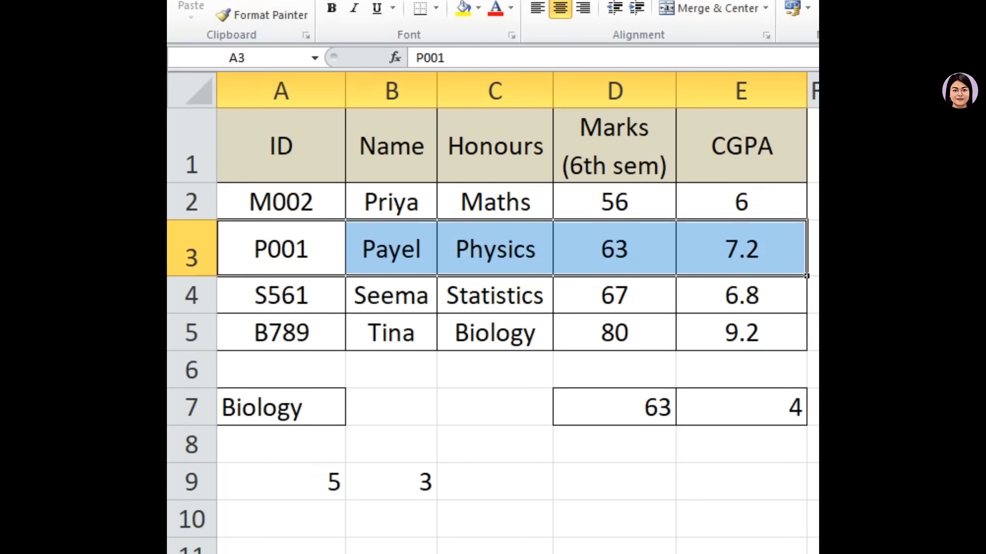
Compare the MATCH result in E7 with the position of the D7 value within the marks range D1:D5.
{"action": "left_click", "coordinate": [742, 407]}
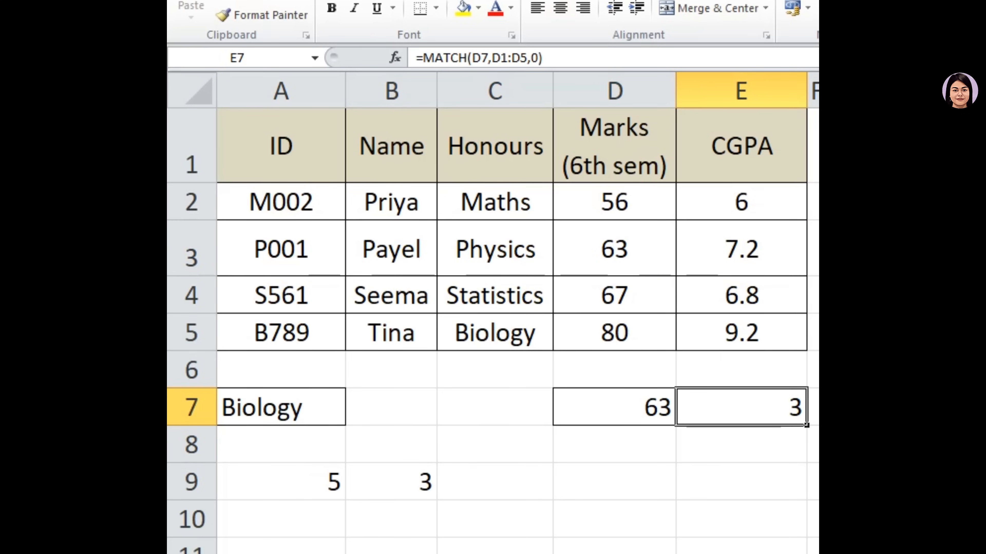
{"action": "left_click", "coordinate": [615, 146]}
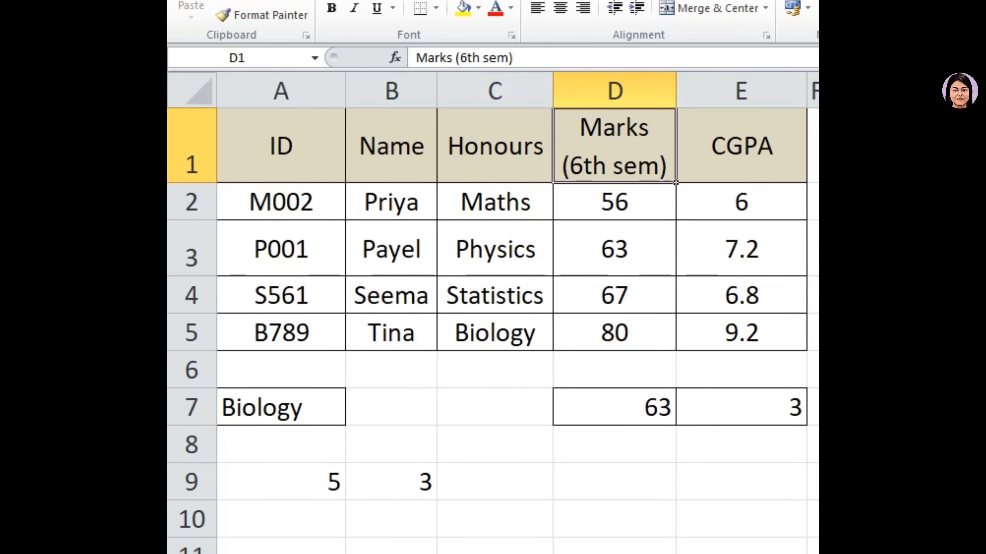
{"action": "left_click_drag", "start_coordinate": [614, 146], "coordinate": [614, 332]}
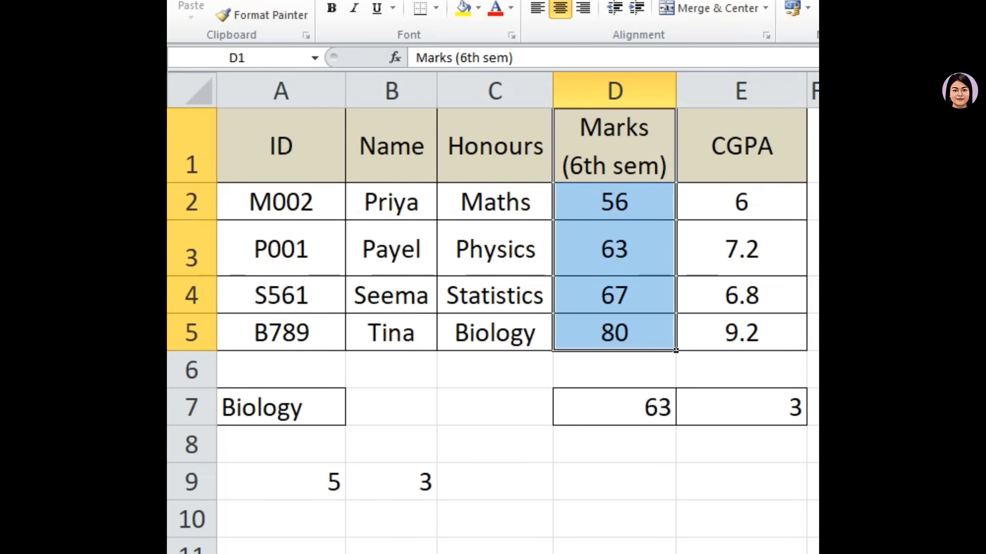
{"action": "left_click", "coordinate": [614, 407]}
{"action": "left_click", "coordinate": [615, 248]}
{"action": "left_click", "coordinate": [741, 406]}
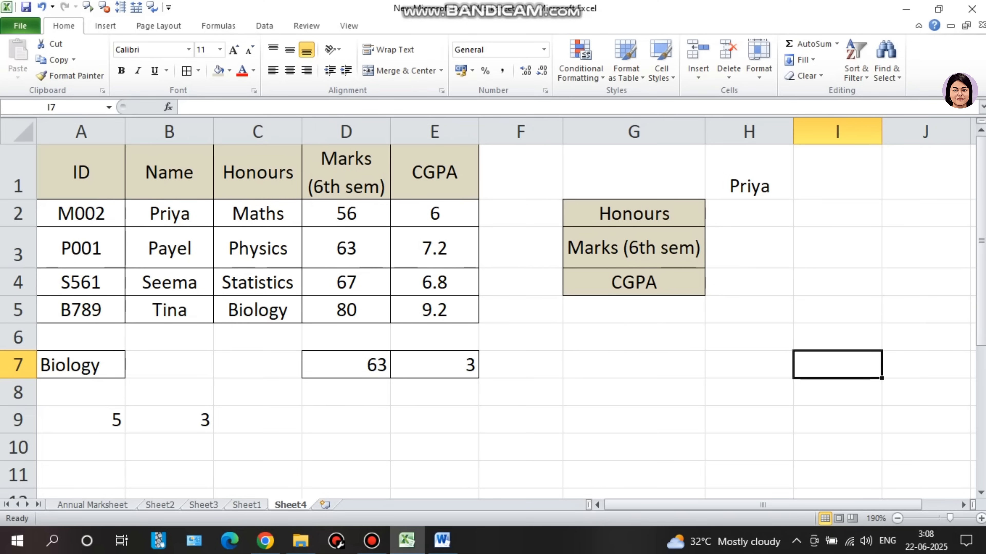
Apply list-type data validation with an in-cell dropdown to cell I1.
{"action": "left_click", "coordinate": [749, 179]}
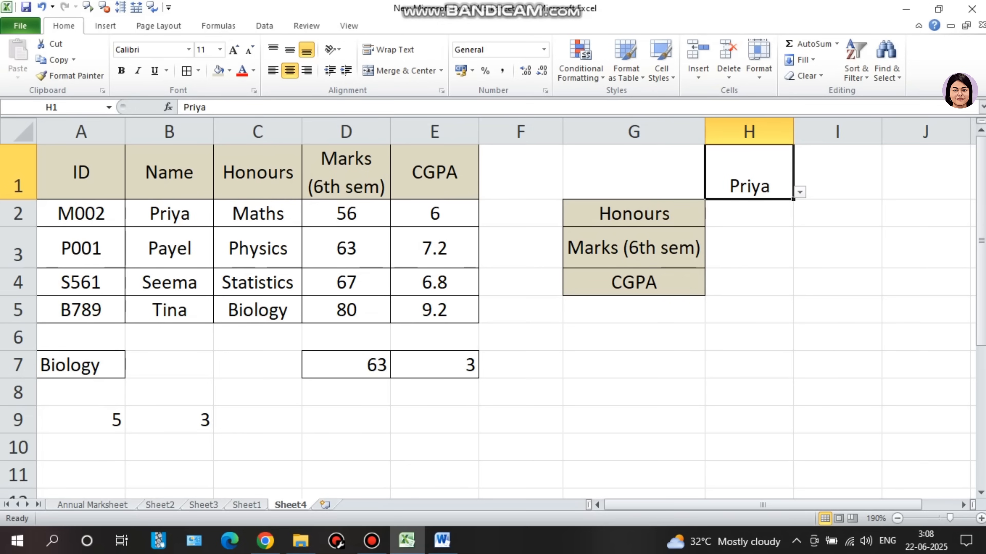
{"action": "left_click", "coordinate": [926, 214]}
{"action": "left_click", "coordinate": [838, 173]}
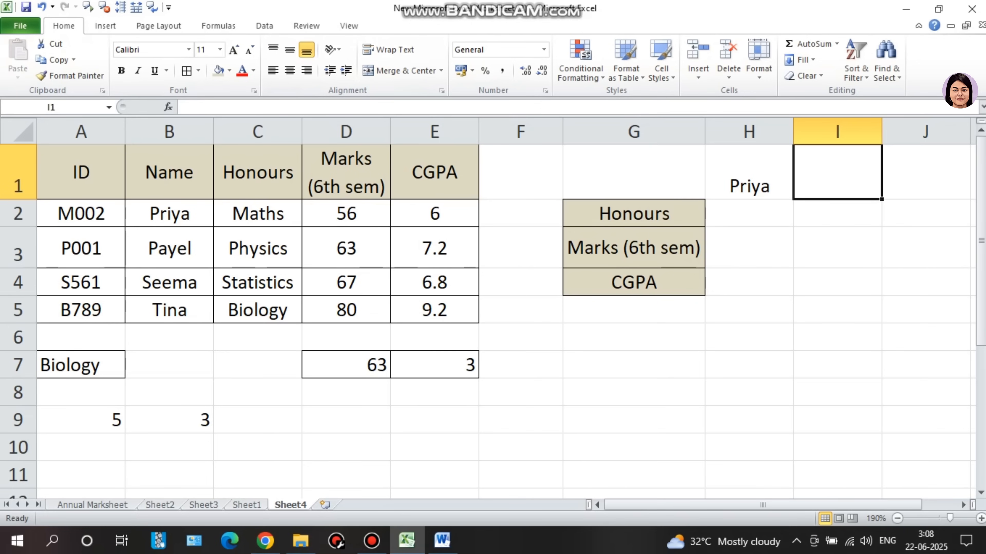
{"action": "left_click", "coordinate": [265, 25]}
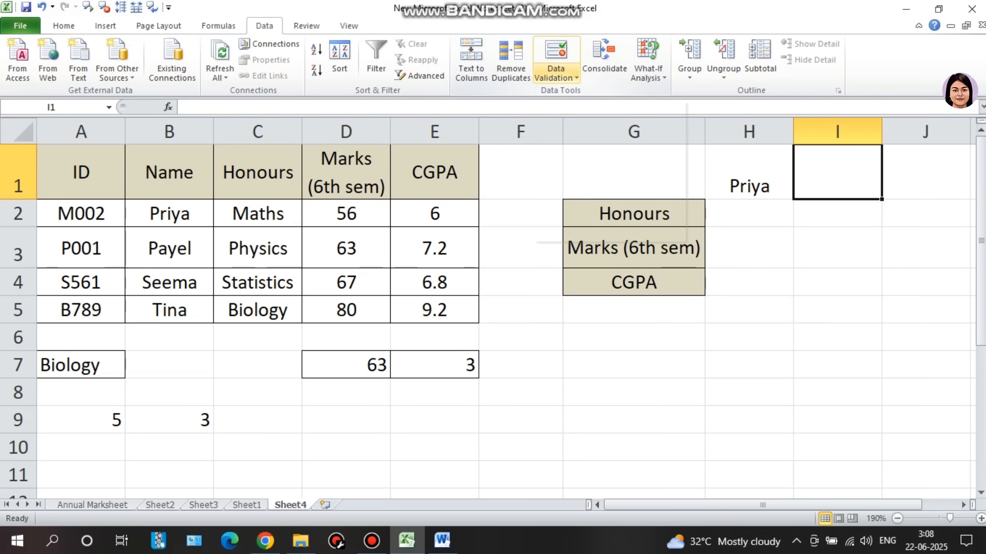
{"action": "left_click", "coordinate": [555, 76]}
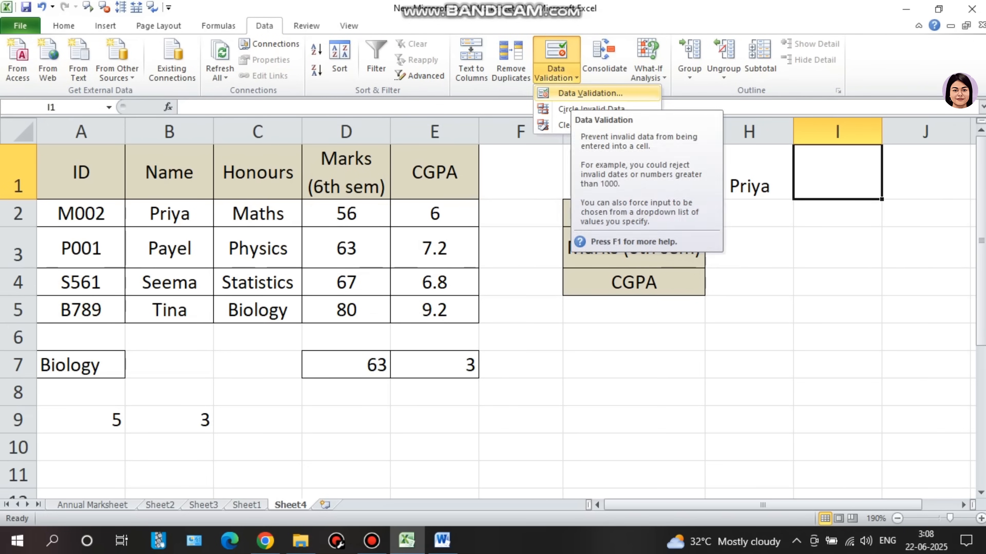
{"action": "left_click", "coordinate": [590, 93]}
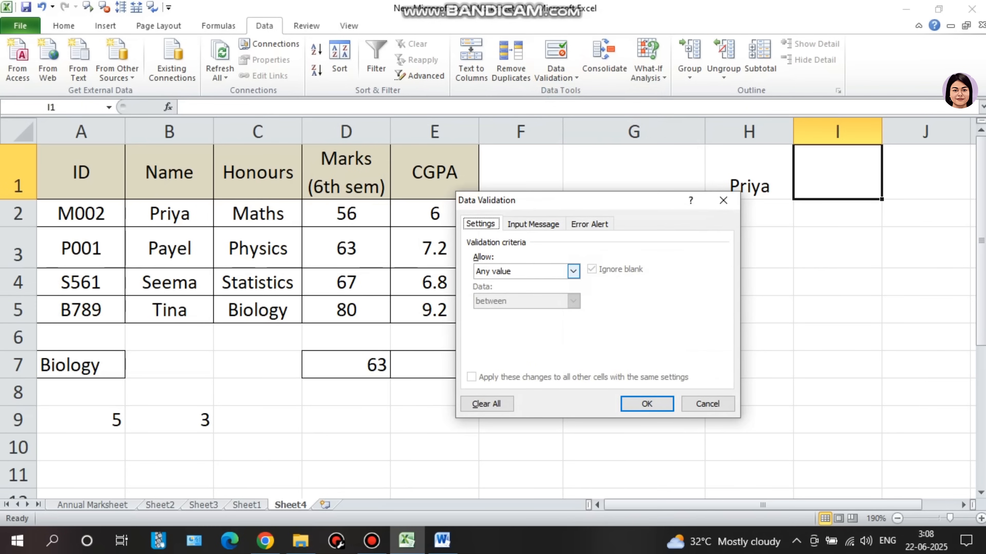
{"action": "left_click", "coordinate": [573, 272]}
{"action": "left_click", "coordinate": [505, 311]}
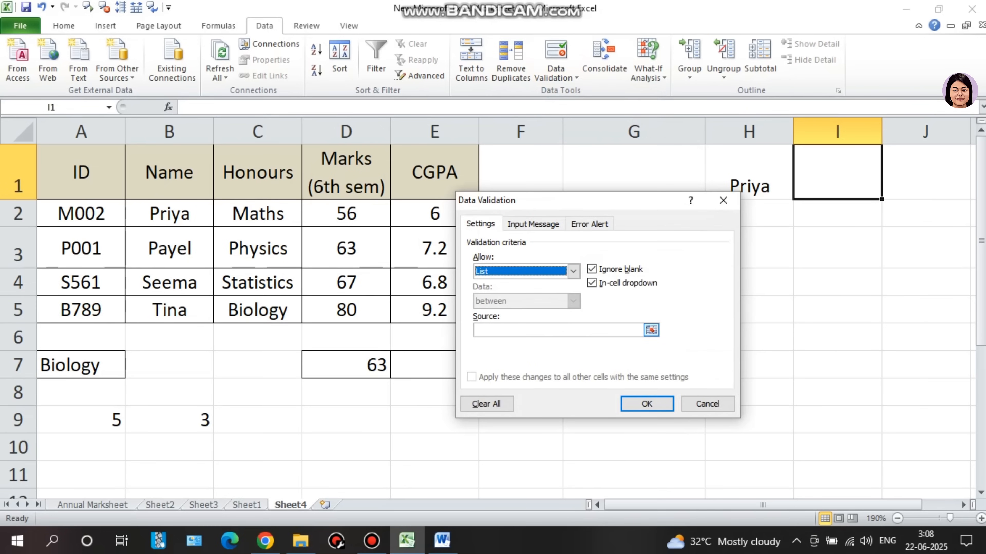
Set the validation list source for I1 to =$B$2:$B$5 and choose the third student's name from the dropdown.
{"action": "left_click", "coordinate": [558, 330]}
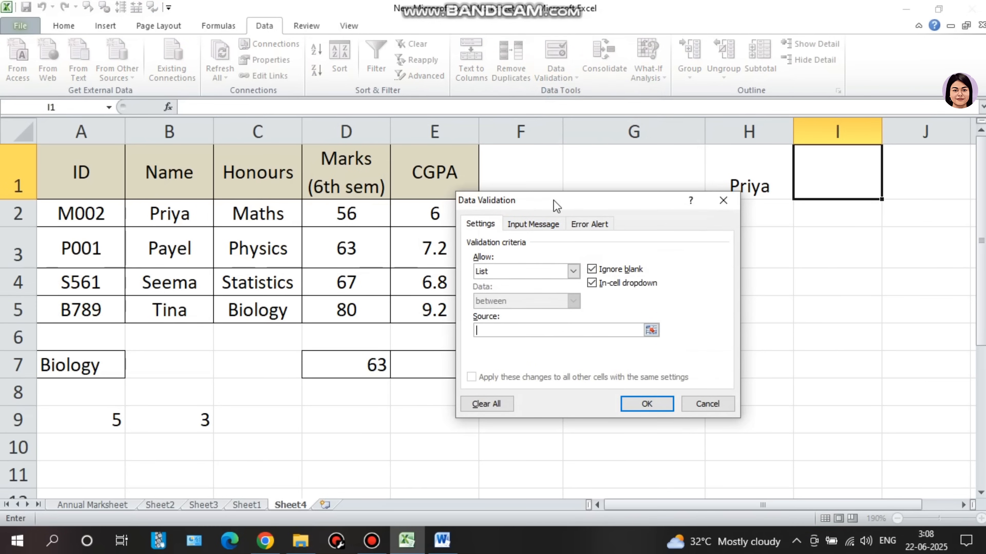
{"action": "left_click_drag", "start_coordinate": [554, 201], "coordinate": [623, 175]}
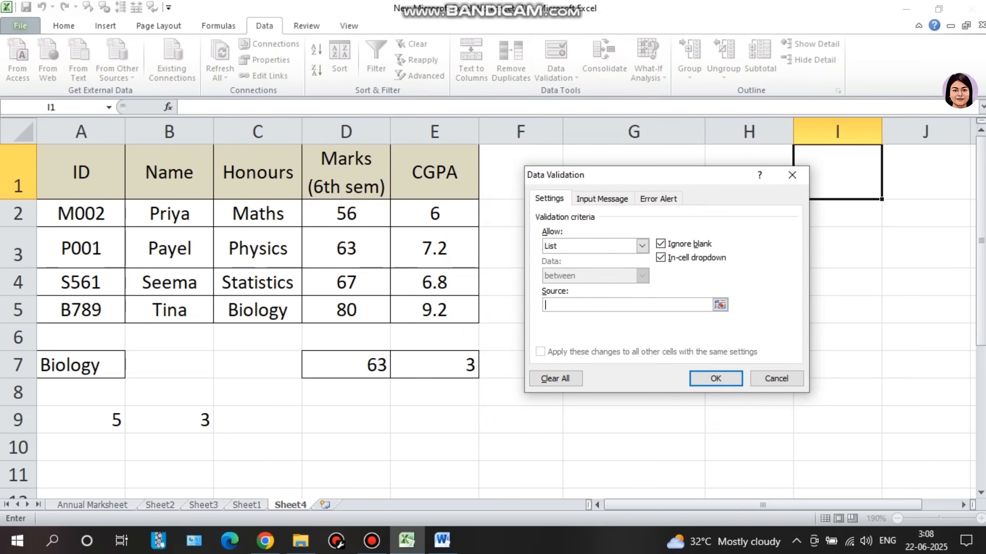
{"action": "left_click_drag", "start_coordinate": [169, 214], "coordinate": [209, 317]}
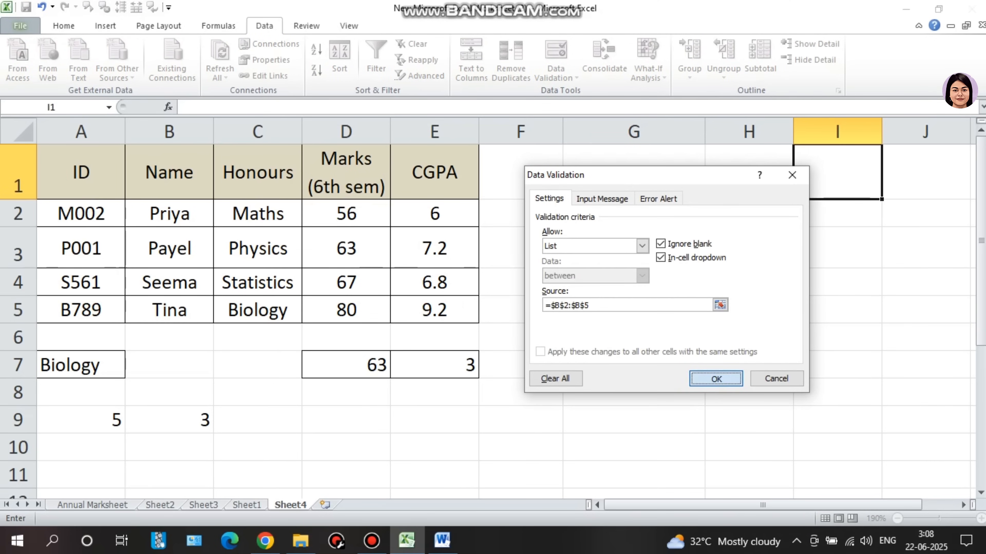
{"action": "key", "text": "Return"}
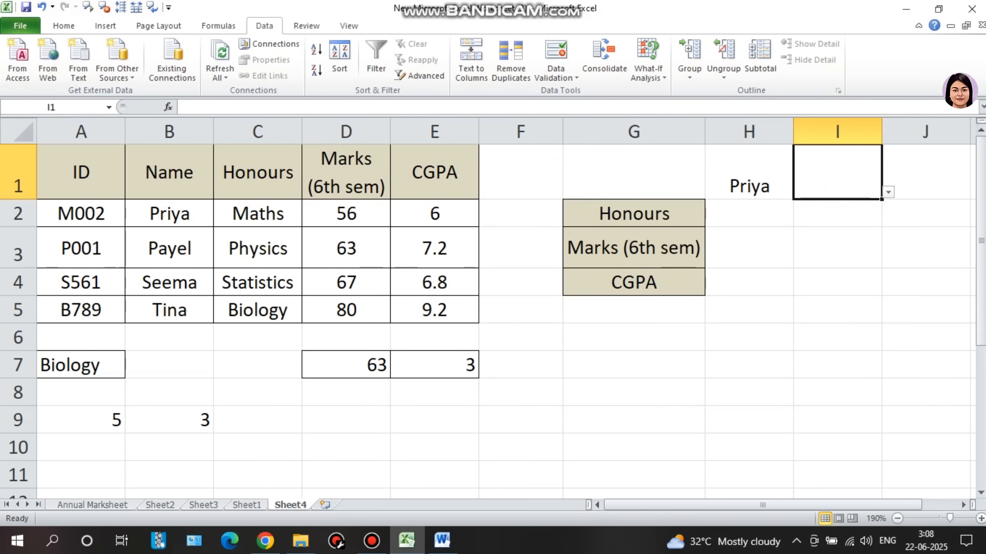
{"action": "left_click", "coordinate": [889, 192]}
{"action": "left_click", "coordinate": [827, 246]}
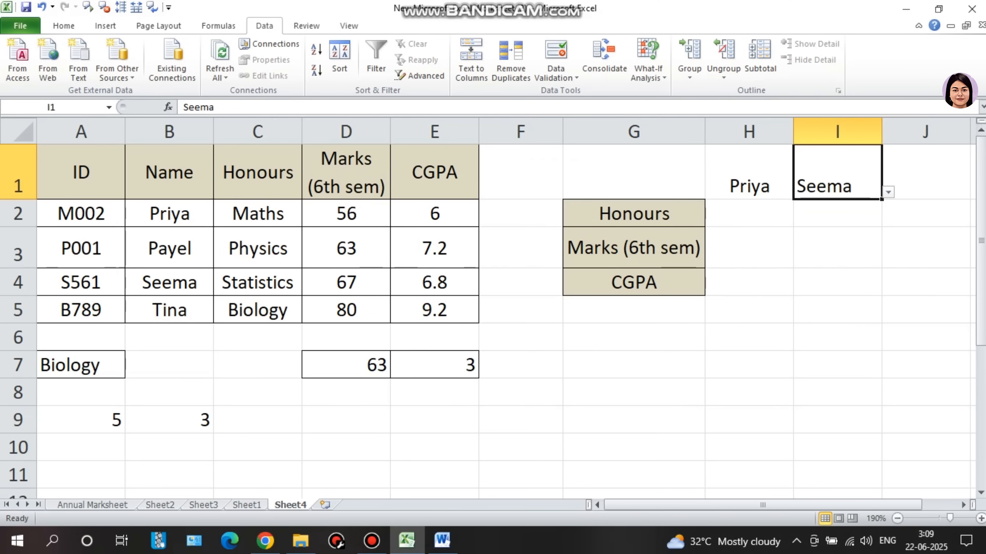
Examine the lookup block G1:H4, with its name cell and field labels, and the source data in A2:E5.
{"action": "left_click_drag", "start_coordinate": [634, 173], "coordinate": [749, 283]}
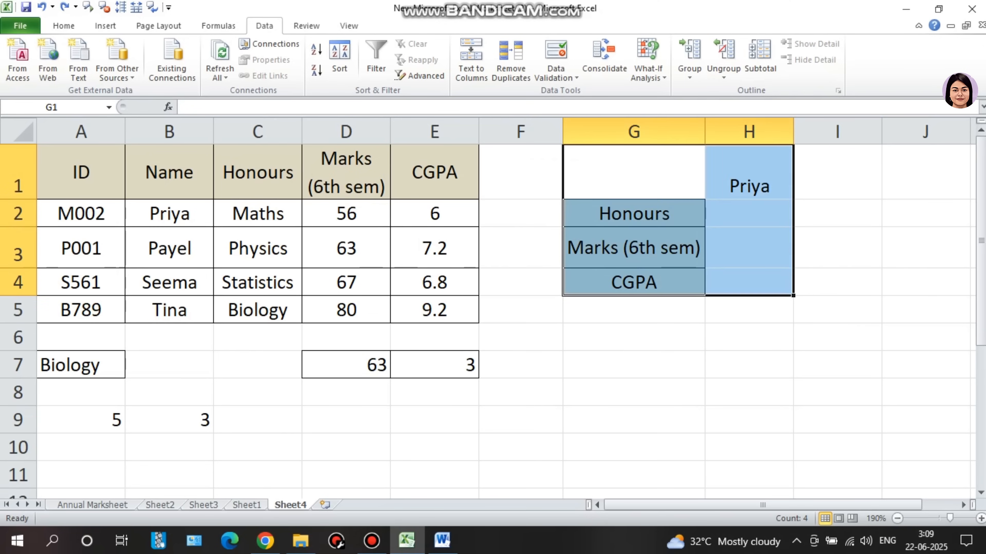
{"action": "left_click", "coordinate": [837, 248]}
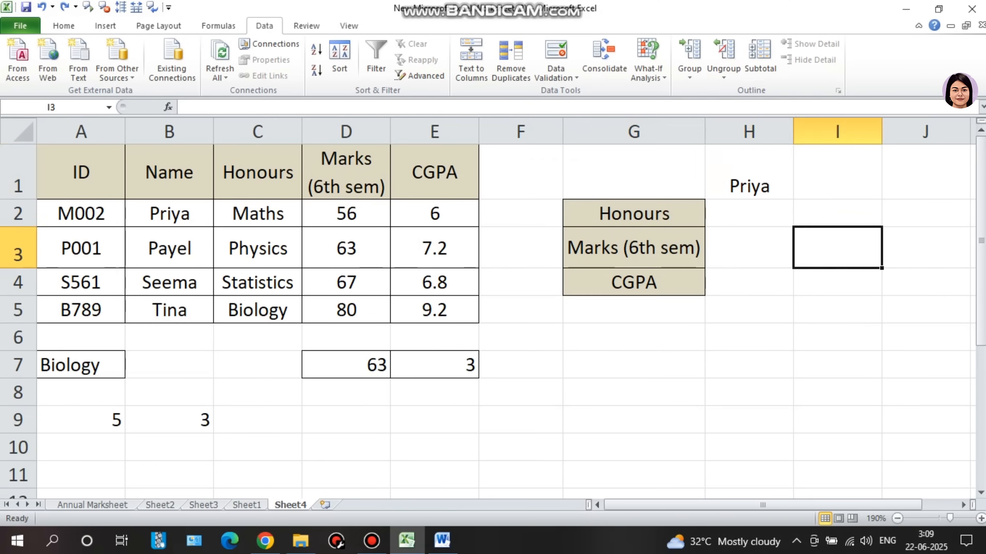
{"action": "left_click", "coordinate": [749, 173]}
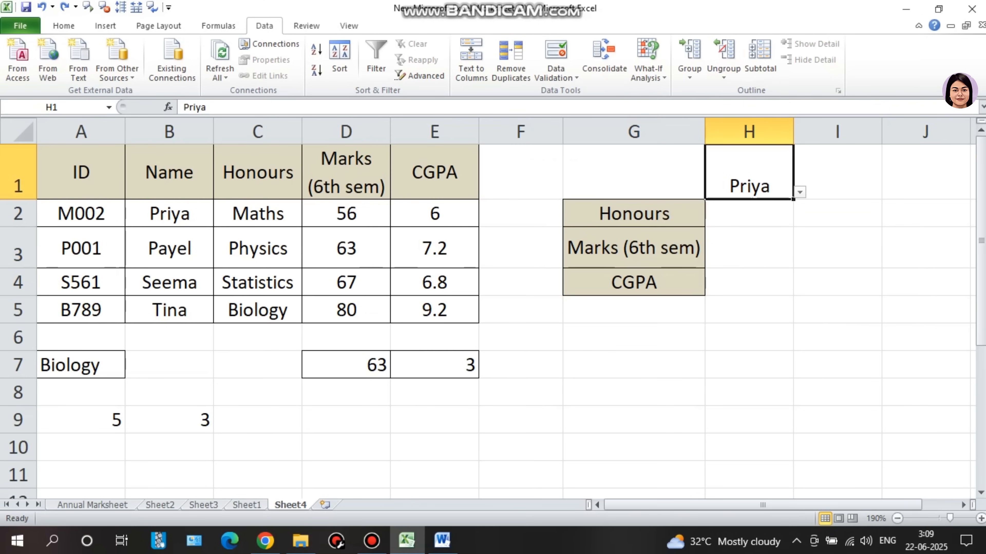
{"action": "left_click", "coordinate": [633, 214]}
{"action": "left_click", "coordinate": [634, 247]}
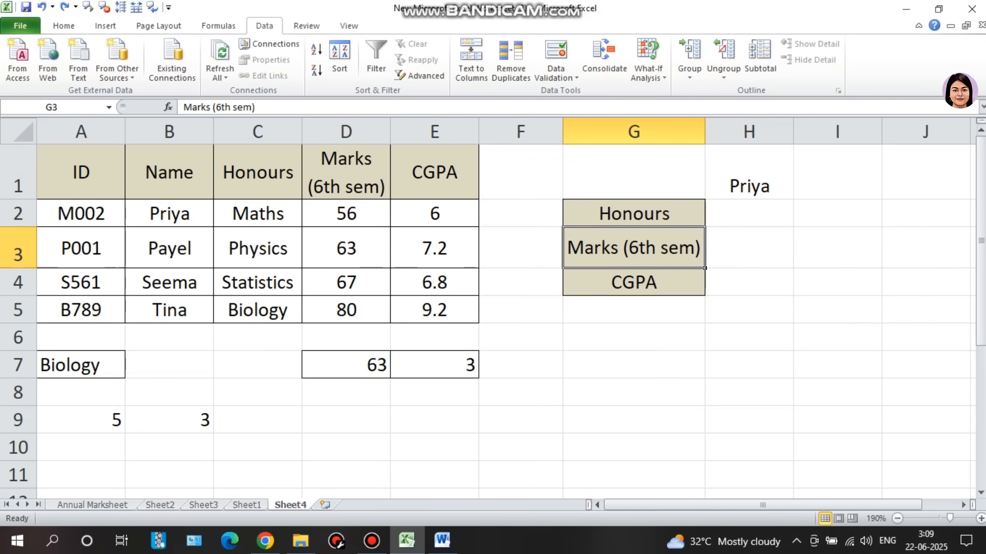
{"action": "left_click", "coordinate": [633, 283]}
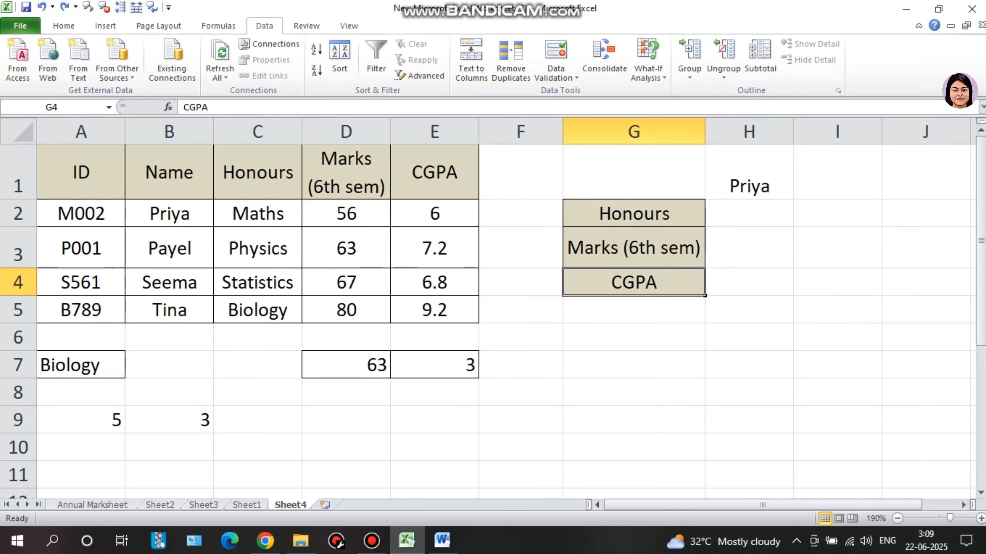
{"action": "left_click_drag", "start_coordinate": [634, 214], "coordinate": [634, 248]}
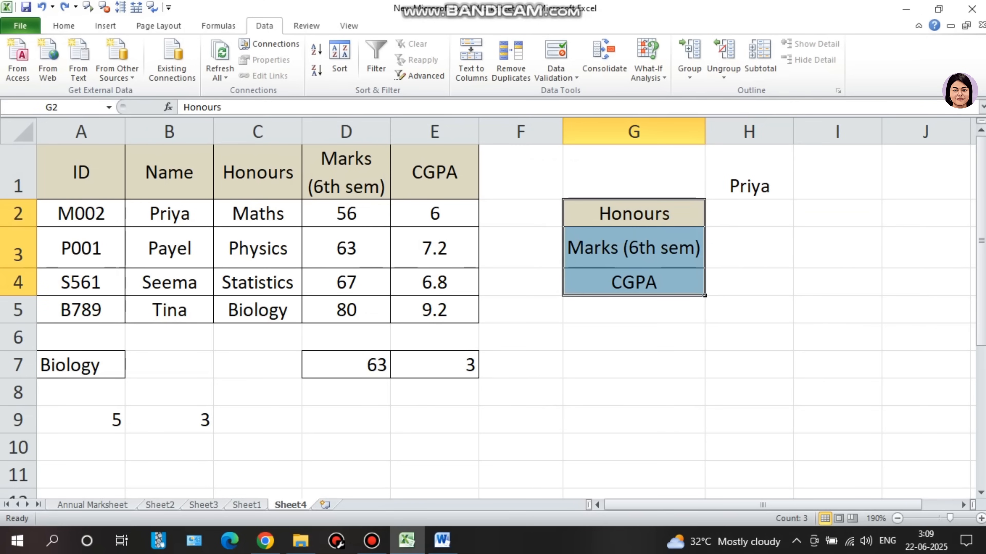
{"action": "left_click_drag", "start_coordinate": [81, 214], "coordinate": [434, 309]}
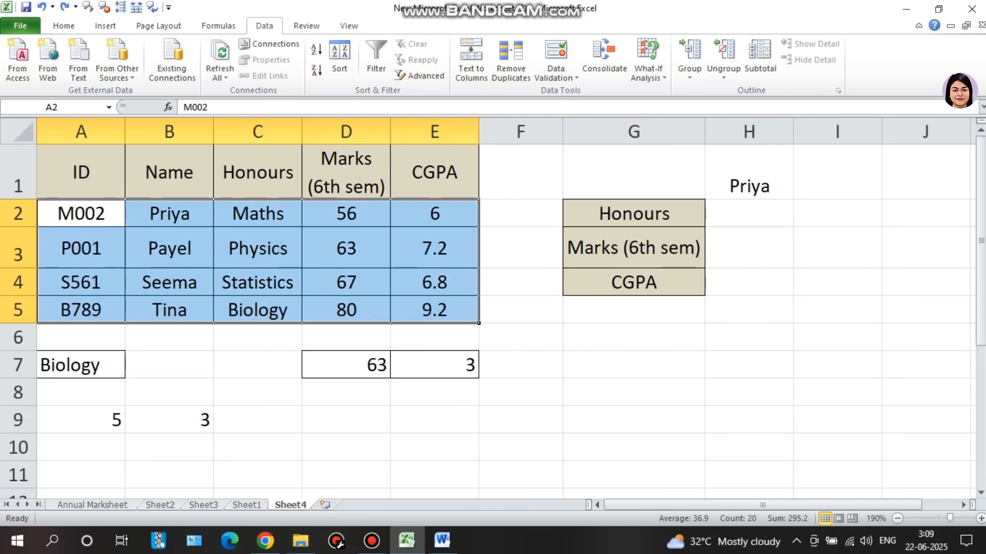
Begin an INDEX formula in H2 with the range A1:E5 as its array.
{"action": "left_click", "coordinate": [749, 214]}
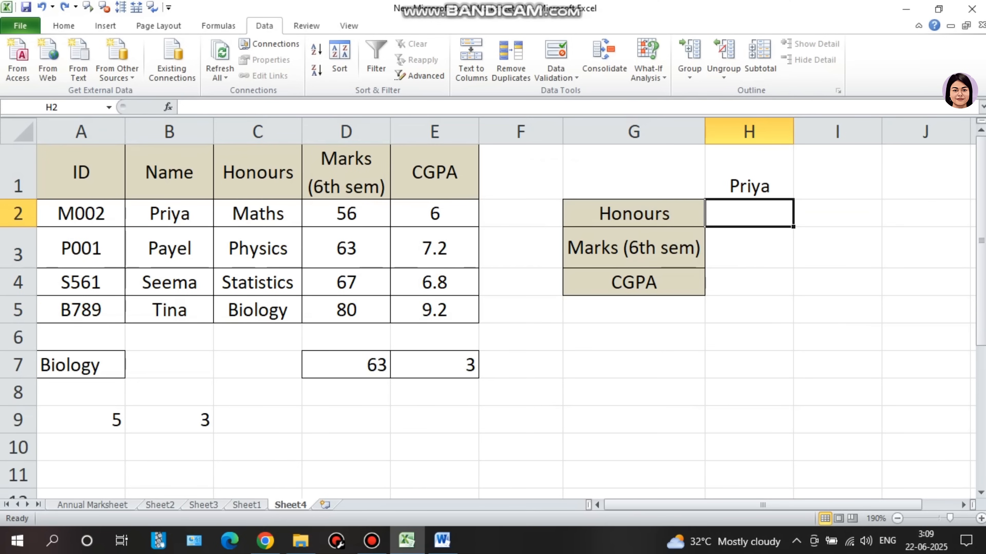
{"action": "type", "text": "="}
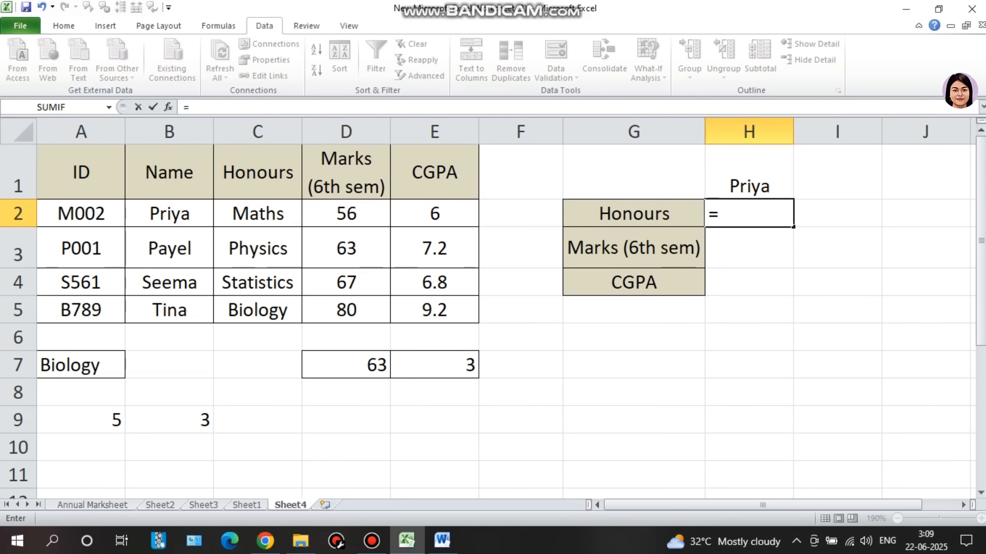
{"action": "type", "text": "inde"}
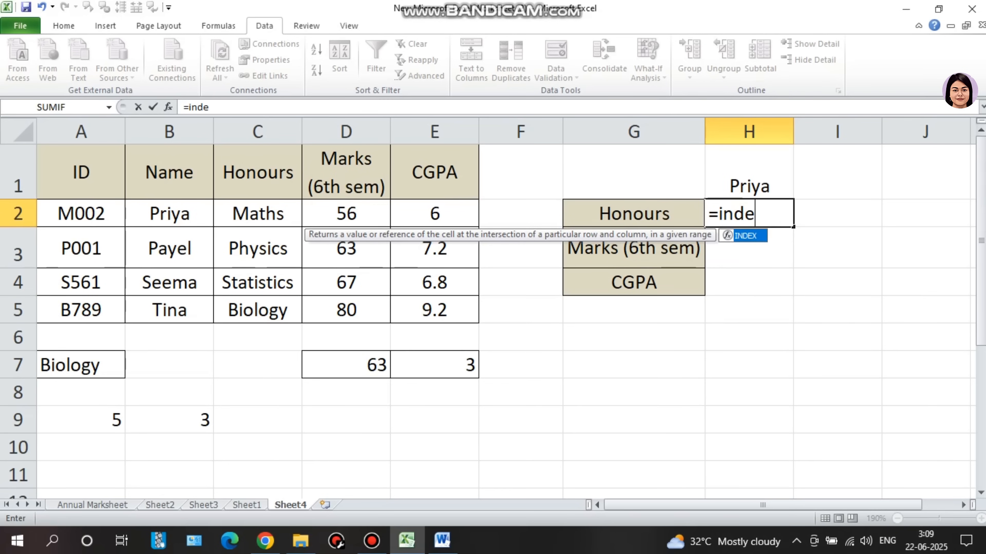
{"action": "key", "text": "Tab"}
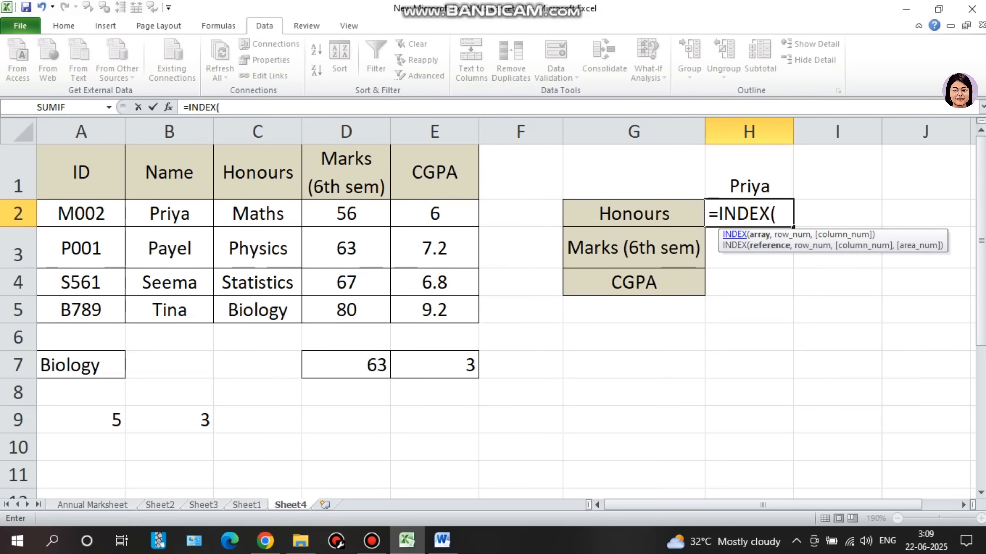
{"action": "left_click_drag", "start_coordinate": [77, 171], "coordinate": [475, 321]}
{"action": "type", "text": ","}
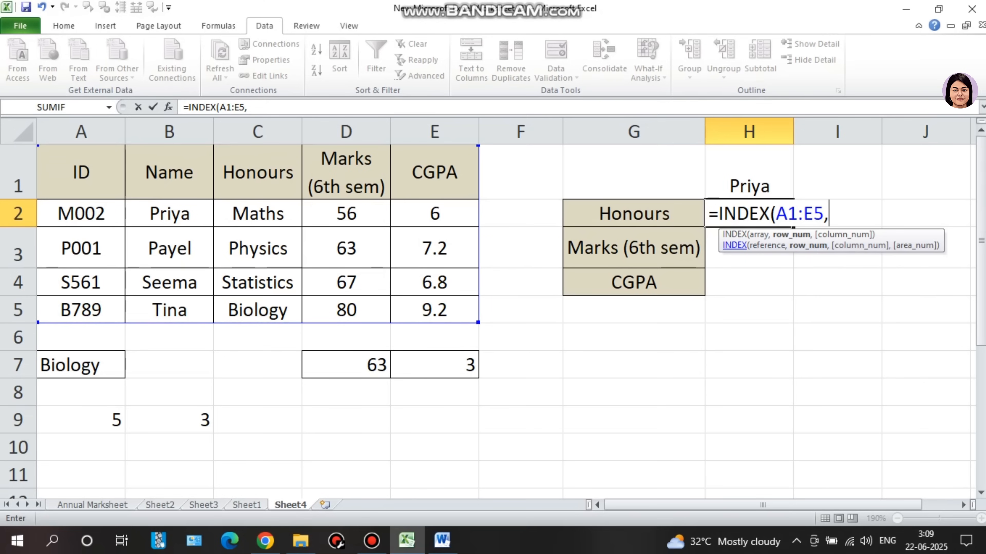
Add MATCH(H1,B1:B5,0) as the row number argument of the INDEX formula in H2.
{"action": "type", "text": "mat"}
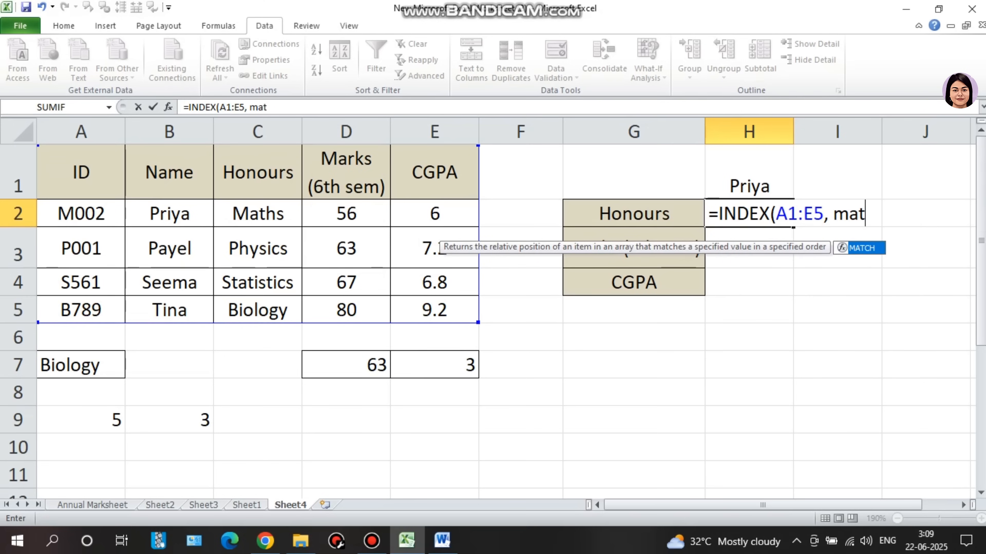
{"action": "key", "text": "Tab"}
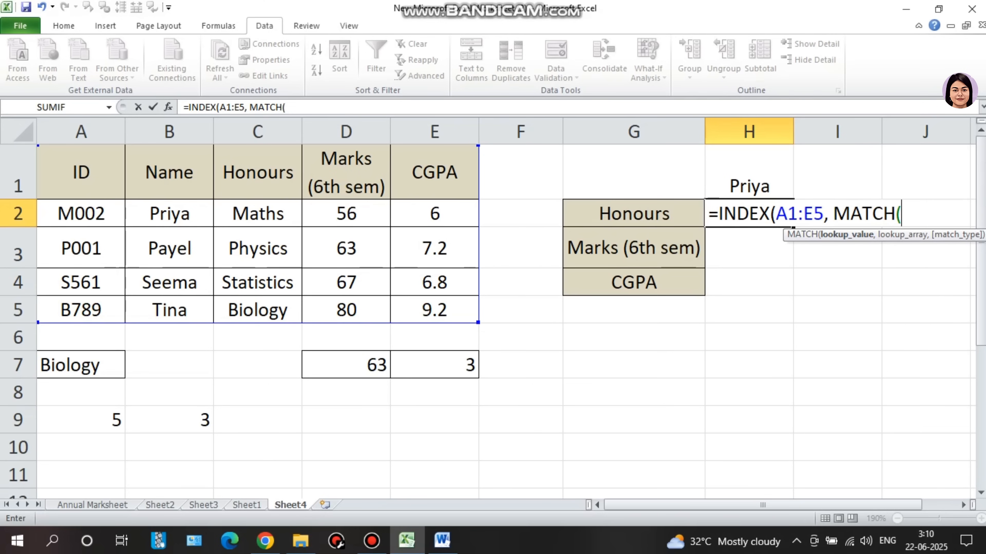
{"action": "type", "text": "H1,"}
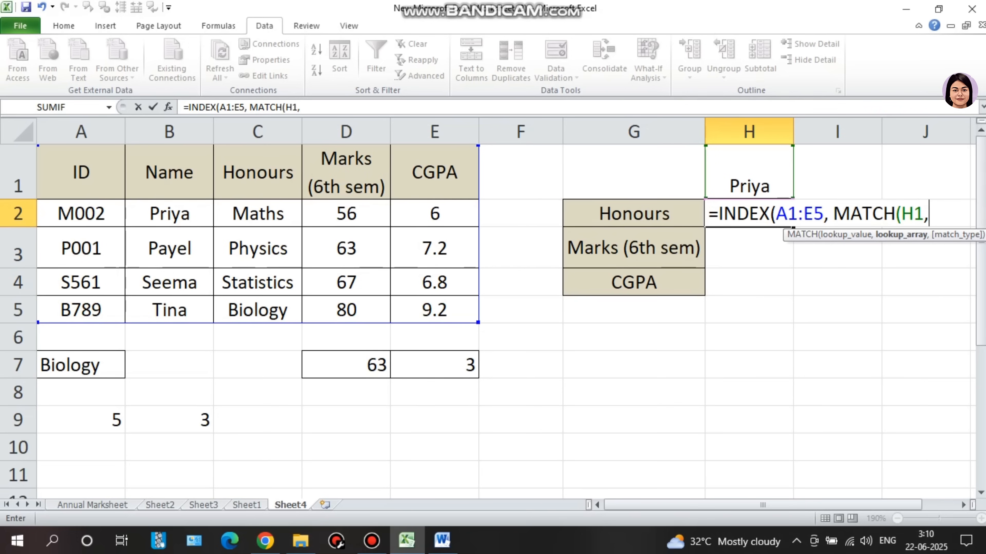
{"action": "type", "text": "B1"}
{"action": "left_click_drag", "start_coordinate": [169, 172], "coordinate": [169, 310]}
{"action": "type", "text": ","}
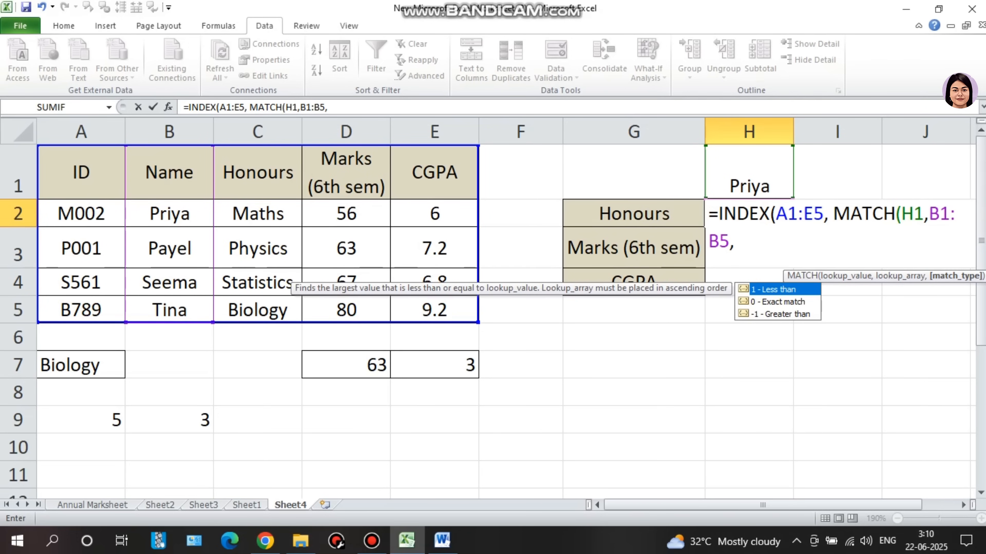
{"action": "type", "text": "0)"}
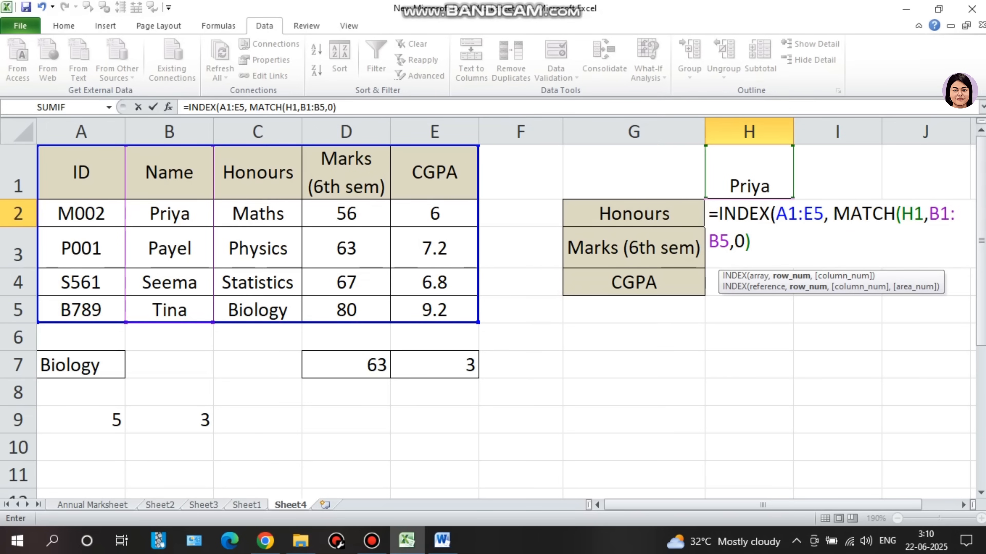
Add MATCH(G2,A1:E1,0) as the column number argument of the INDEX formula in H2 and enter the formula.
{"action": "type", "text": ","}
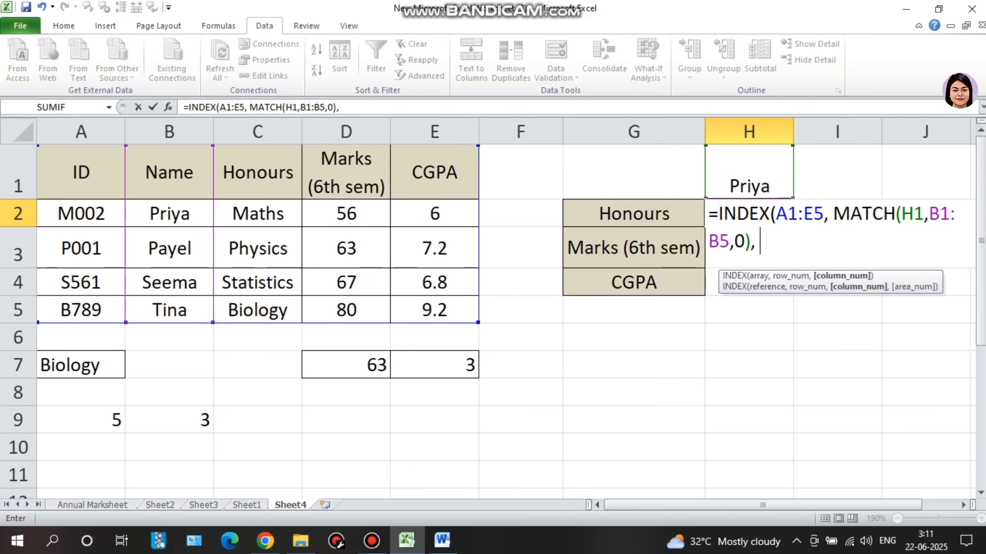
{"action": "type", "text": "m"}
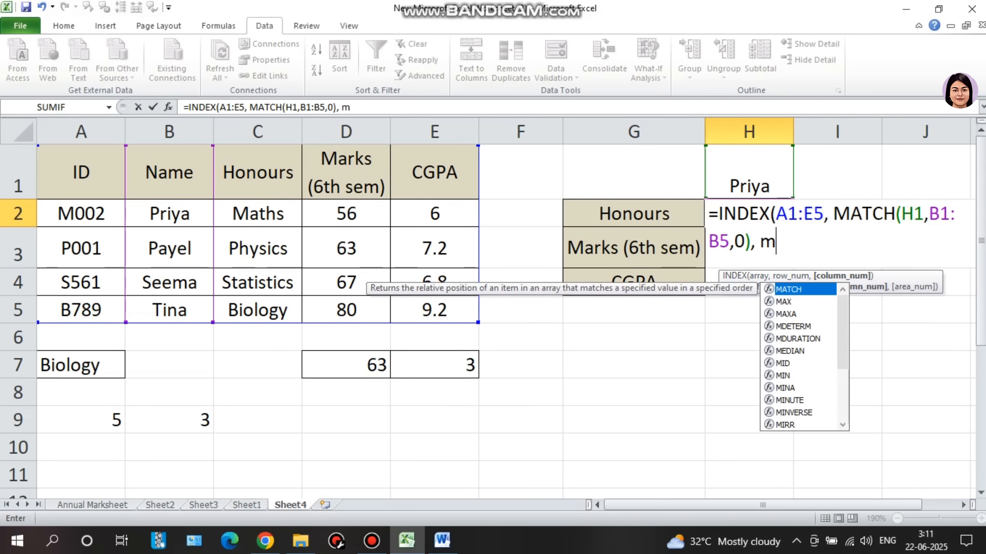
{"action": "type", "text": "at"}
{"action": "key", "text": "Tab"}
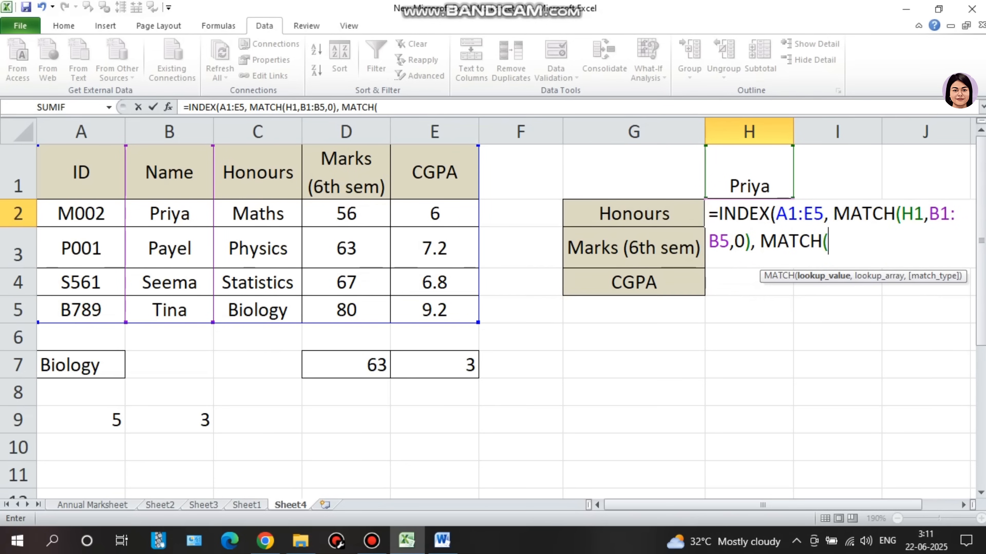
{"action": "key", "text": "Left"}
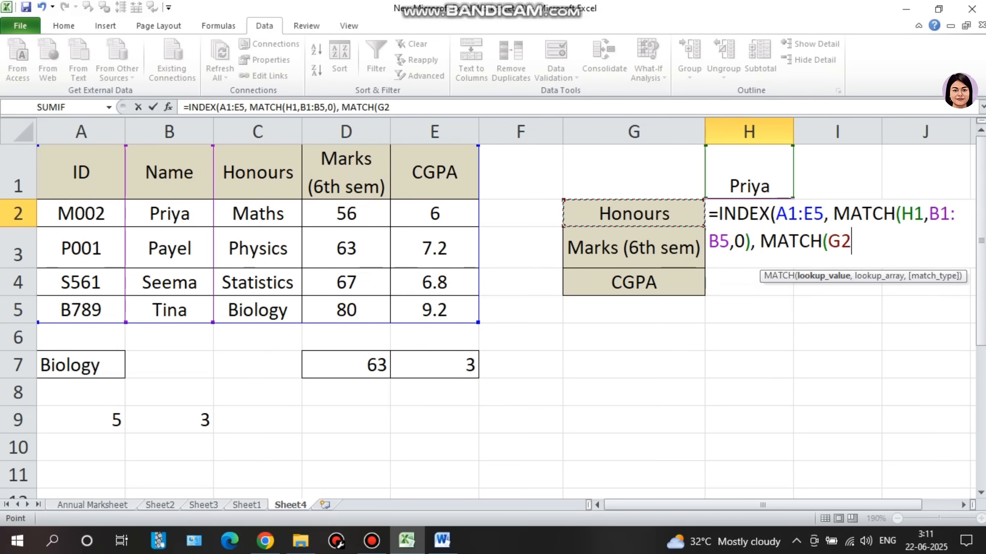
{"action": "type", "text": ","}
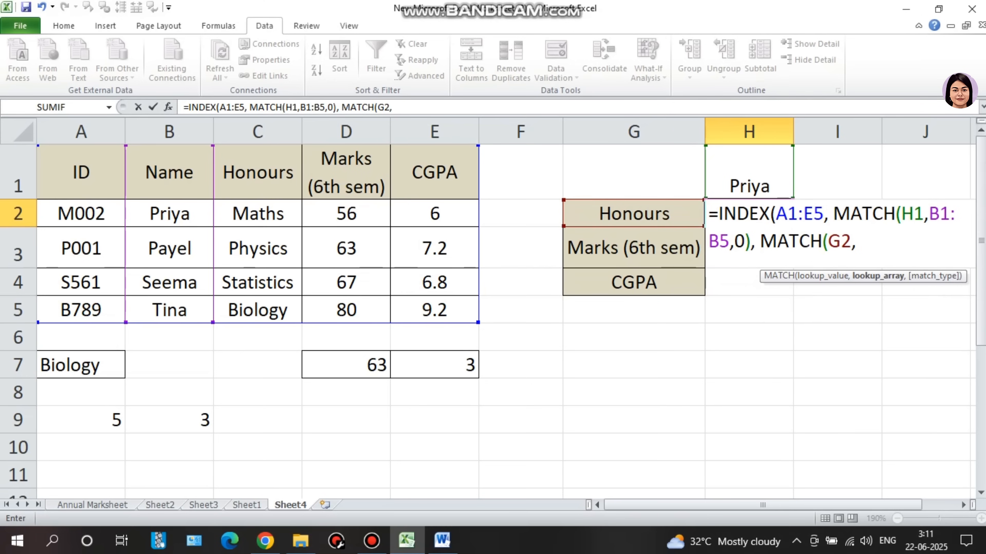
{"action": "left_click_drag", "start_coordinate": [78, 182], "coordinate": [475, 196]}
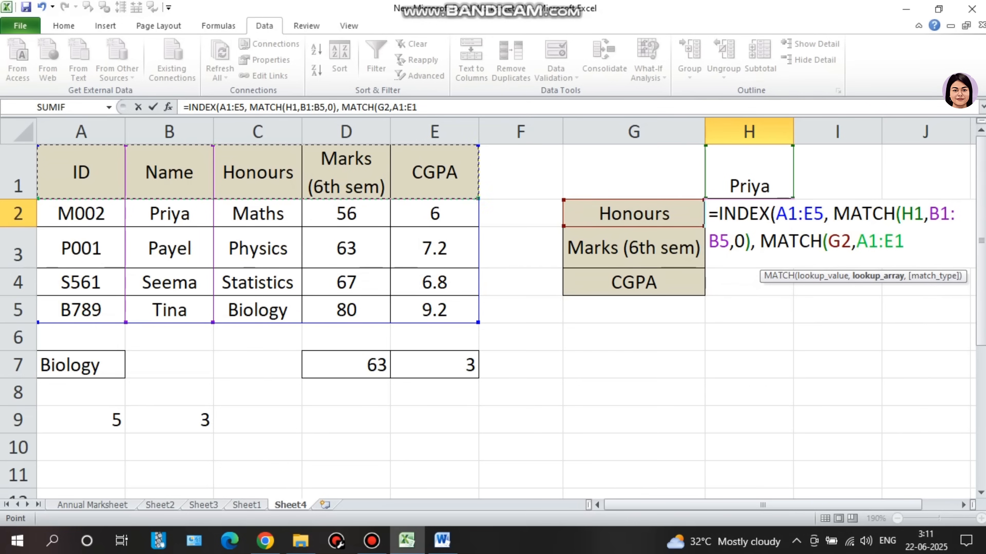
{"action": "type", "text": ",0)"}
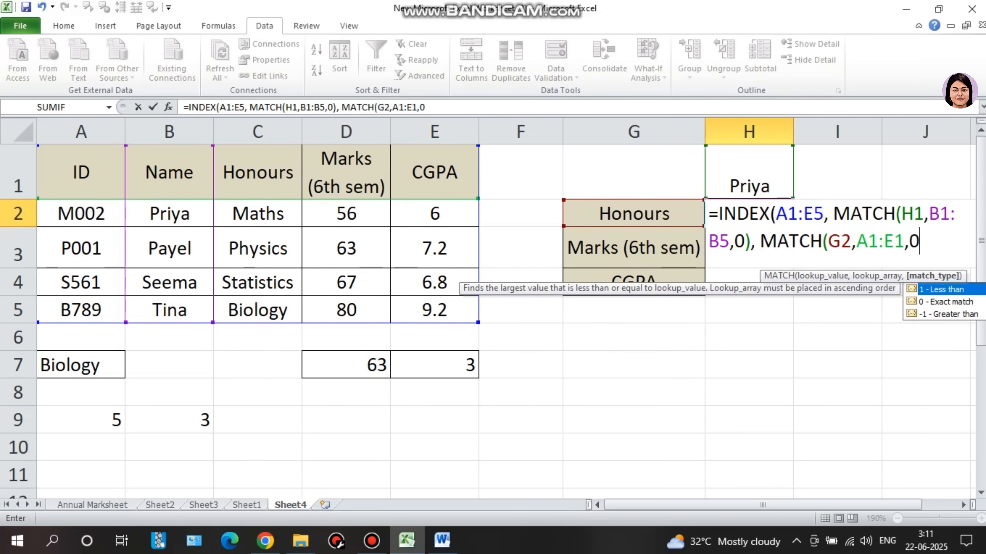
{"action": "type", "text": ")"}
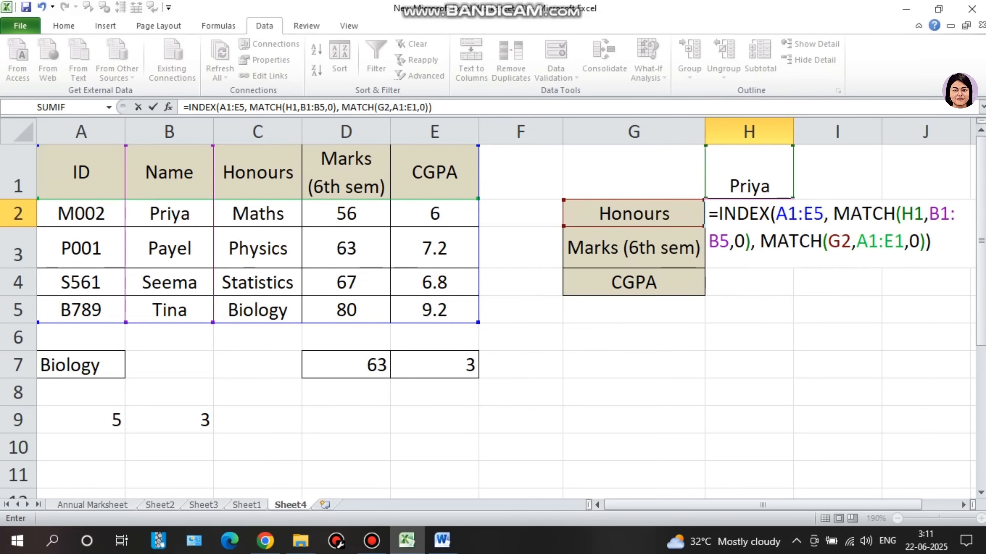
{"action": "key", "text": "Return"}
{"action": "key", "text": "Up"}
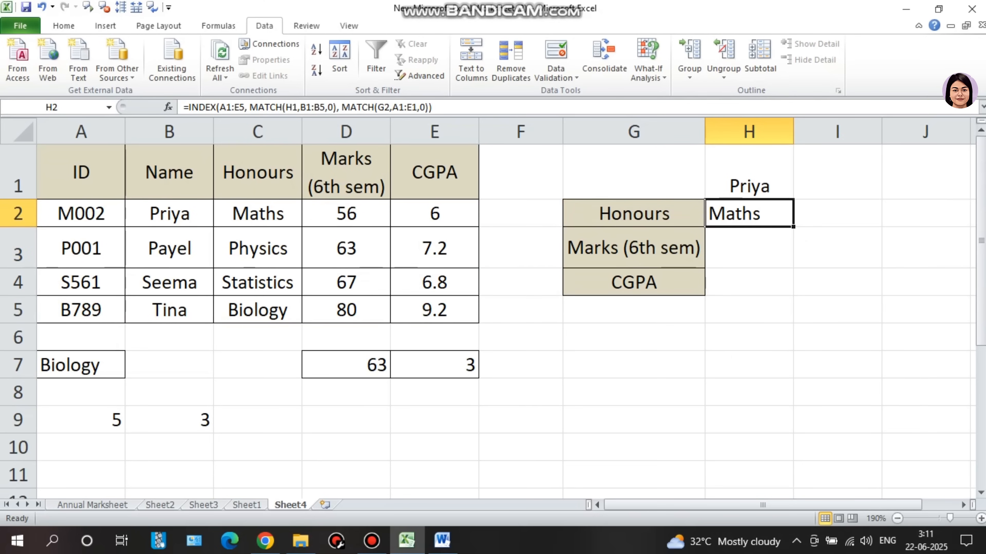
{"action": "left_click", "coordinate": [258, 213]}
Fill the INDEX and MATCH formula with its relative references from H2 down to H4.
{"action": "left_click", "coordinate": [749, 213]}
{"action": "left_click_drag", "start_coordinate": [793, 227], "coordinate": [793, 288]}
{"action": "left_click", "coordinate": [830, 251]}
Examine the formulas in H2, H3 and H4, comparing their INDEX arrays, lookup cells and MATCH ranges.
{"action": "left_click", "coordinate": [753, 251]}
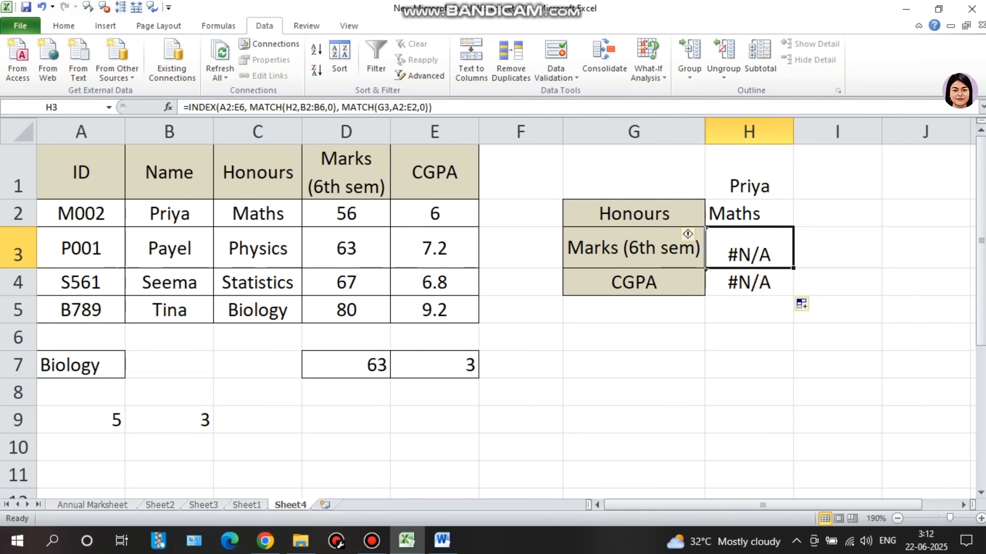
{"action": "left_click", "coordinate": [749, 282]}
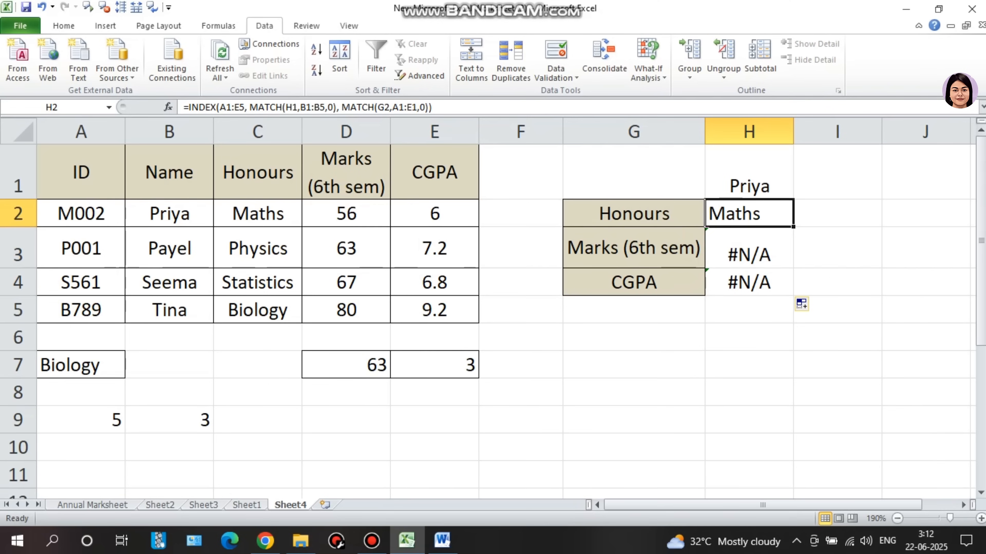
{"action": "left_click", "coordinate": [749, 248]}
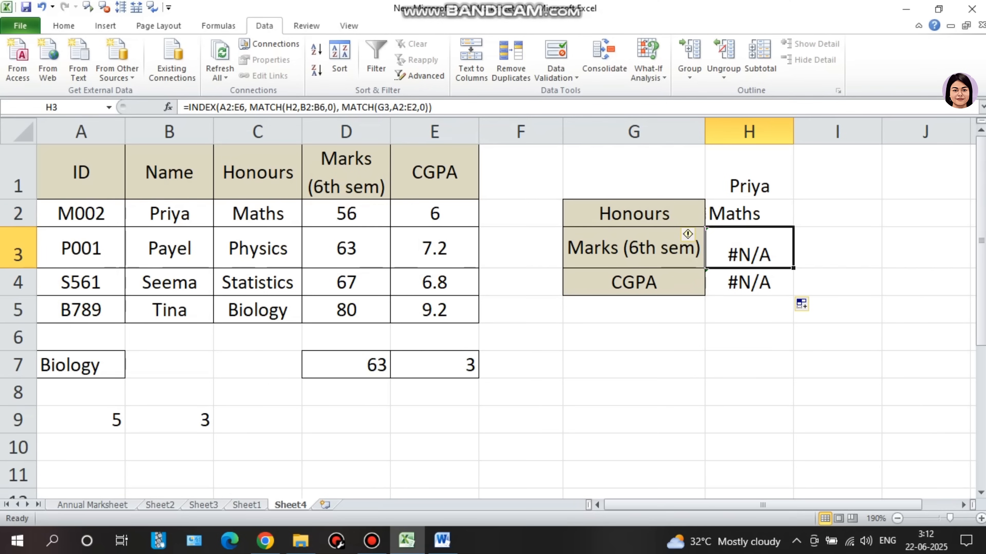
{"action": "left_click", "coordinate": [749, 282]}
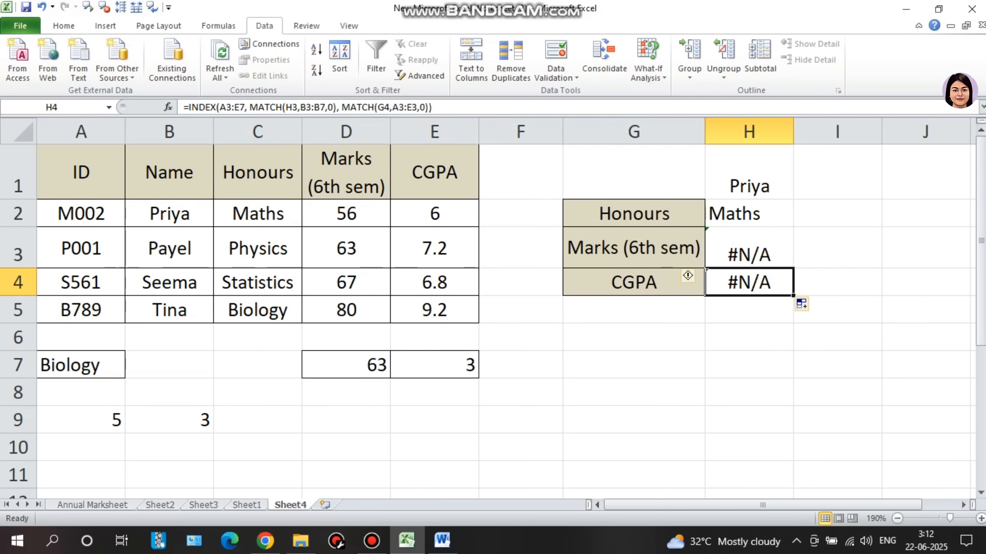
{"action": "left_click", "coordinate": [749, 213]}
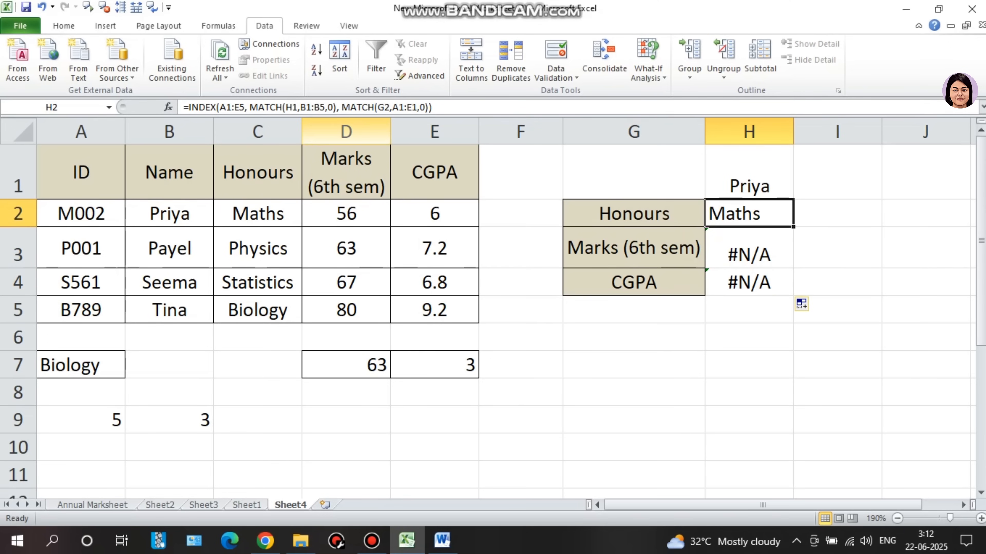
{"action": "left_click", "coordinate": [749, 249]}
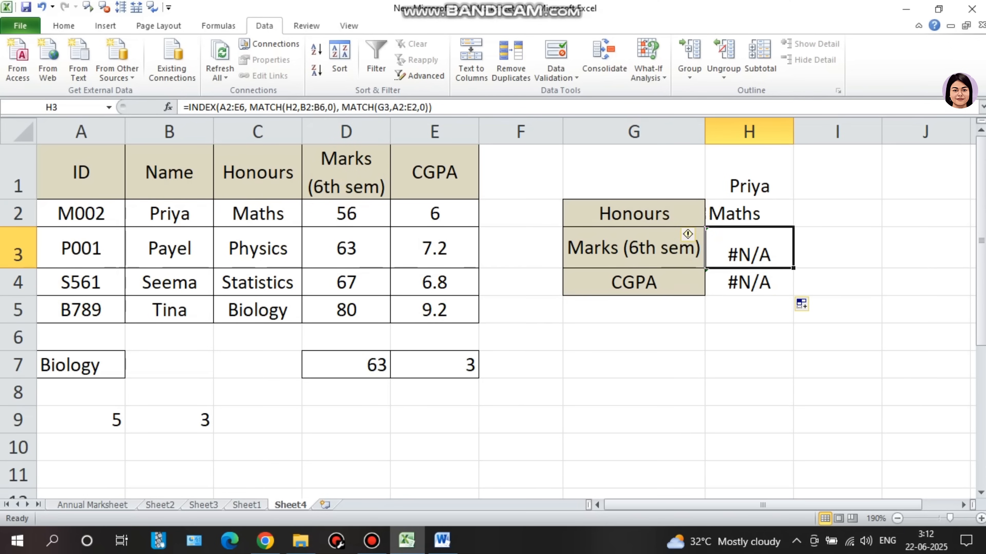
{"action": "left_click", "coordinate": [749, 213]}
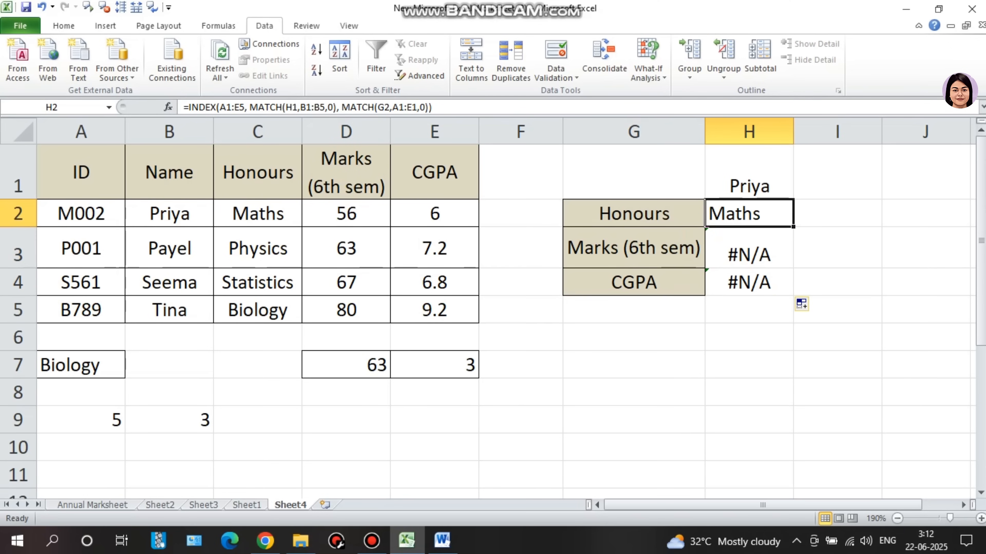
{"action": "left_click", "coordinate": [749, 249]}
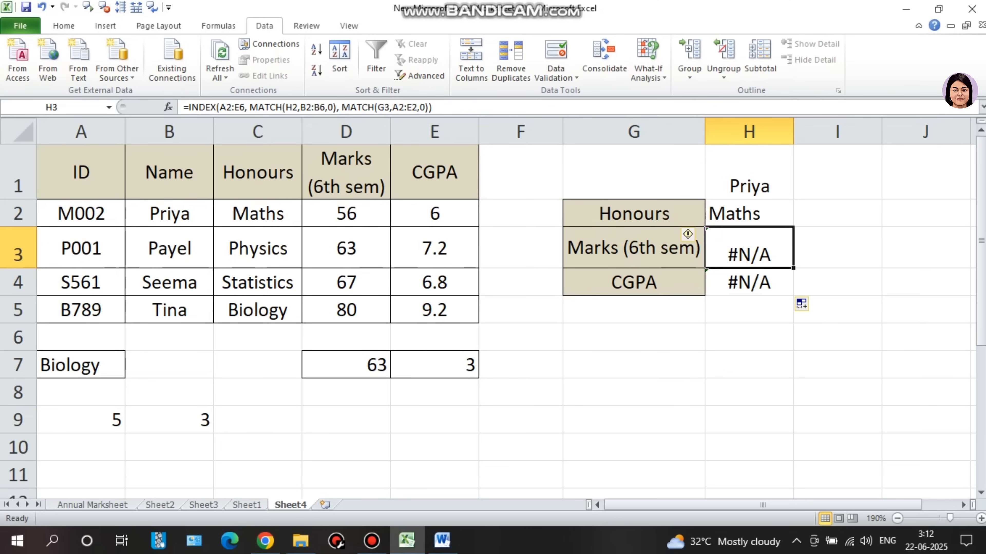
{"action": "left_click_drag", "start_coordinate": [379, 108], "coordinate": [420, 107]}
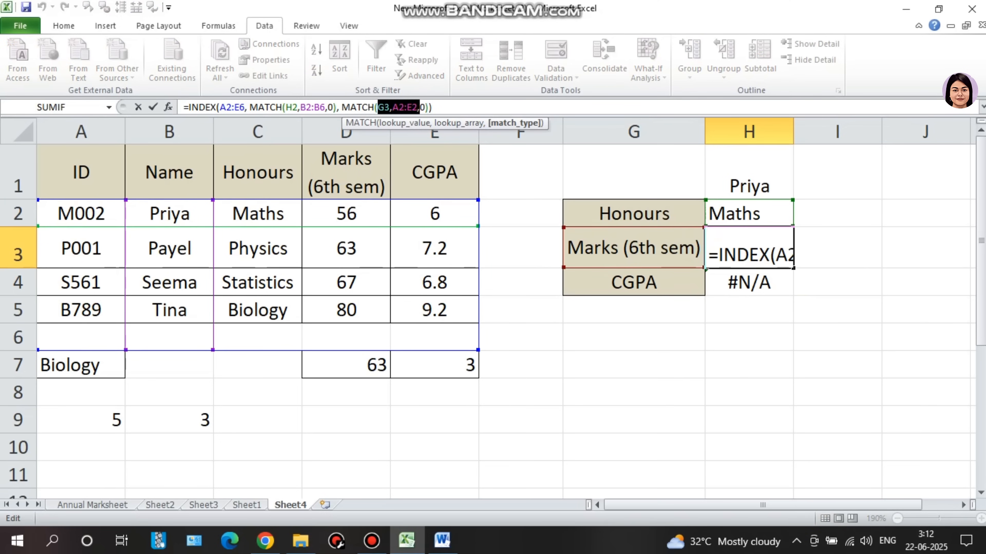
{"action": "key", "text": "Escape"}
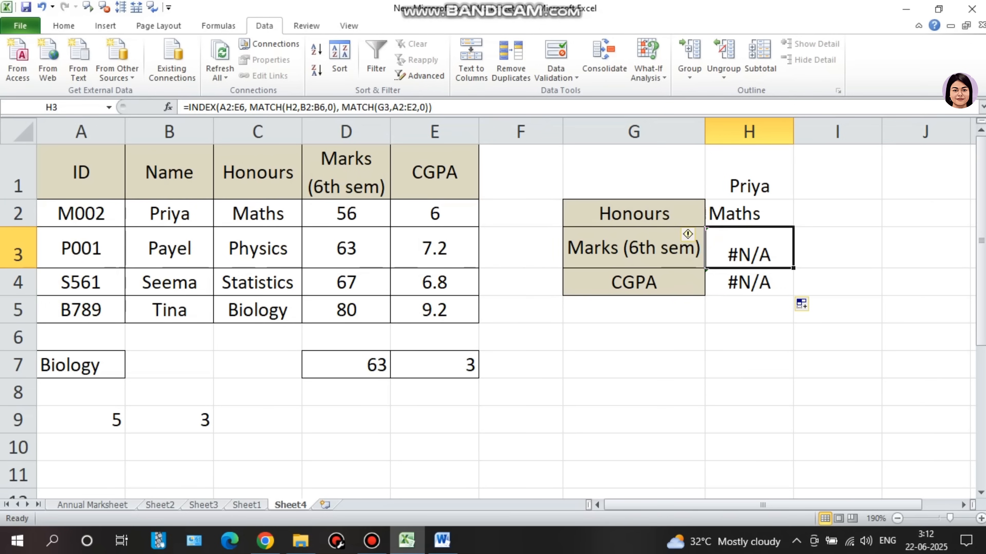
Make the INDEX array in the H2 formula absolute as $A$1:$E$5.
{"action": "left_click", "coordinate": [749, 214]}
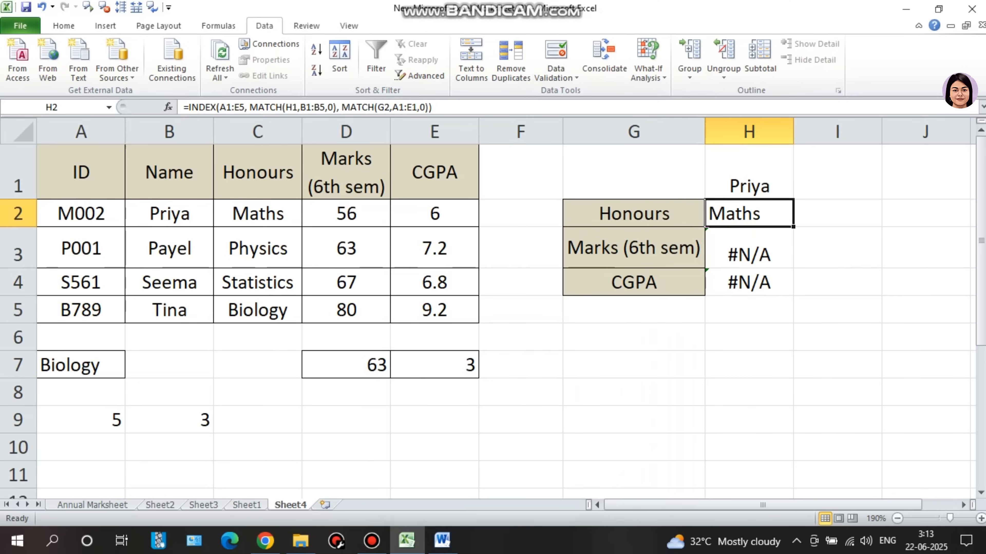
{"action": "left_click", "coordinate": [224, 107]}
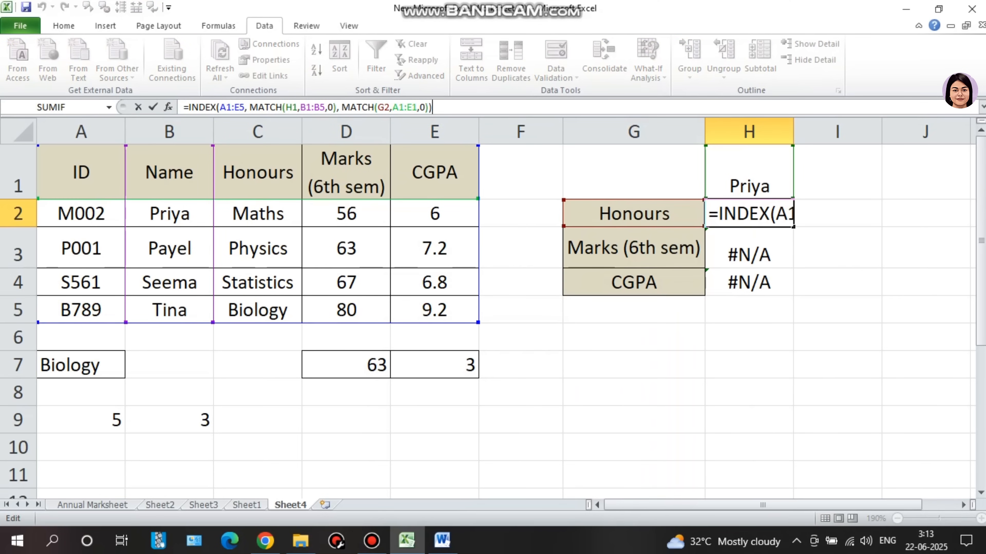
{"action": "left_click", "coordinate": [226, 107]}
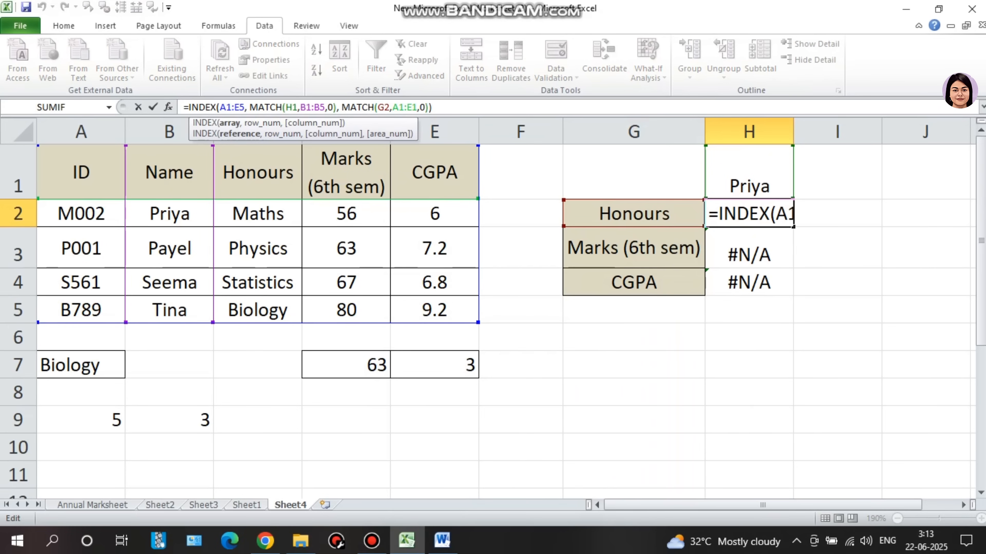
{"action": "key", "text": "F4"}
{"action": "left_click", "coordinate": [250, 107]}
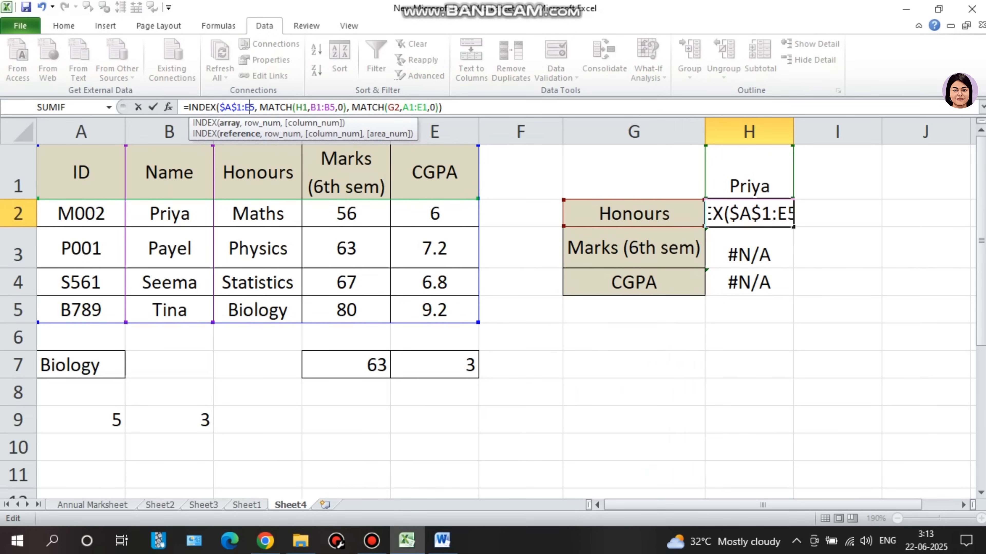
{"action": "key", "text": "F4"}
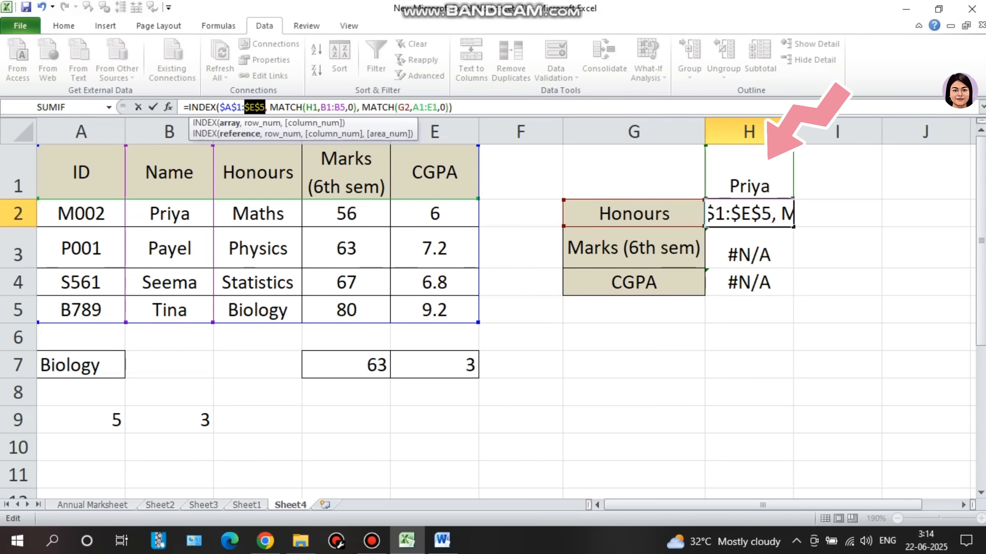
Make the row MATCH references in the H2 formula absolute as $H$1 and $B$1:$B$5.
{"action": "left_click", "coordinate": [312, 108]}
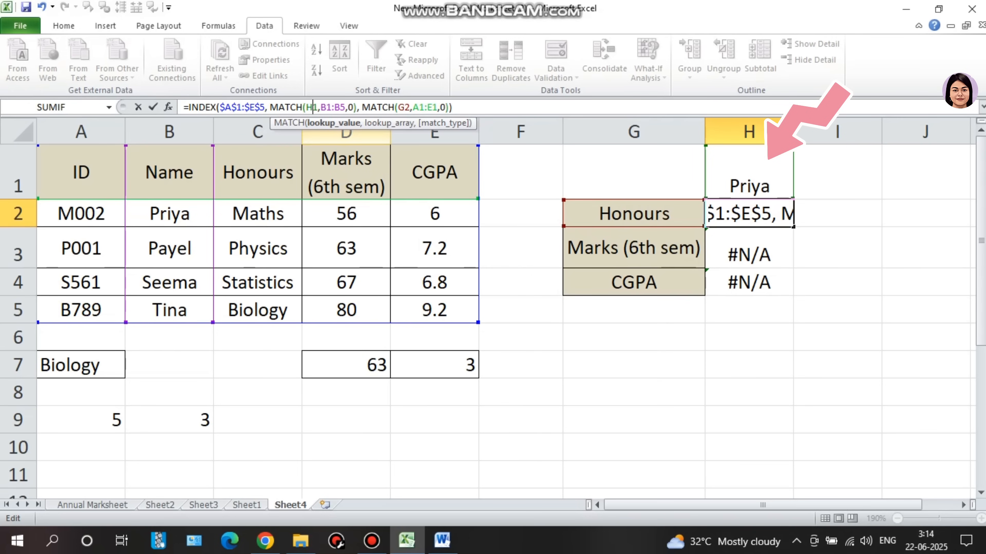
{"action": "key", "text": "F4"}
{"action": "left_click", "coordinate": [336, 107]}
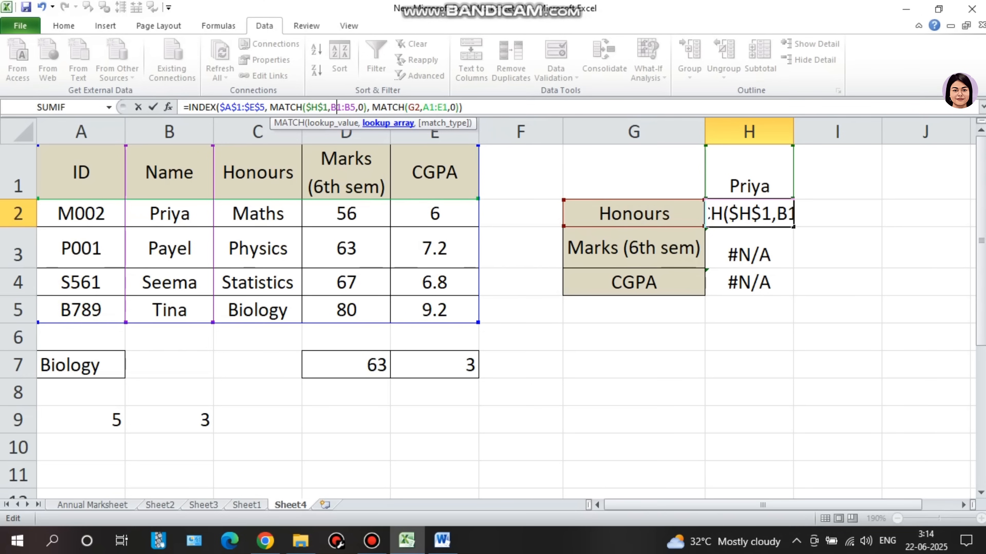
{"action": "key", "text": "F4"}
{"action": "left_click", "coordinate": [360, 108]}
{"action": "key", "text": "F4"}
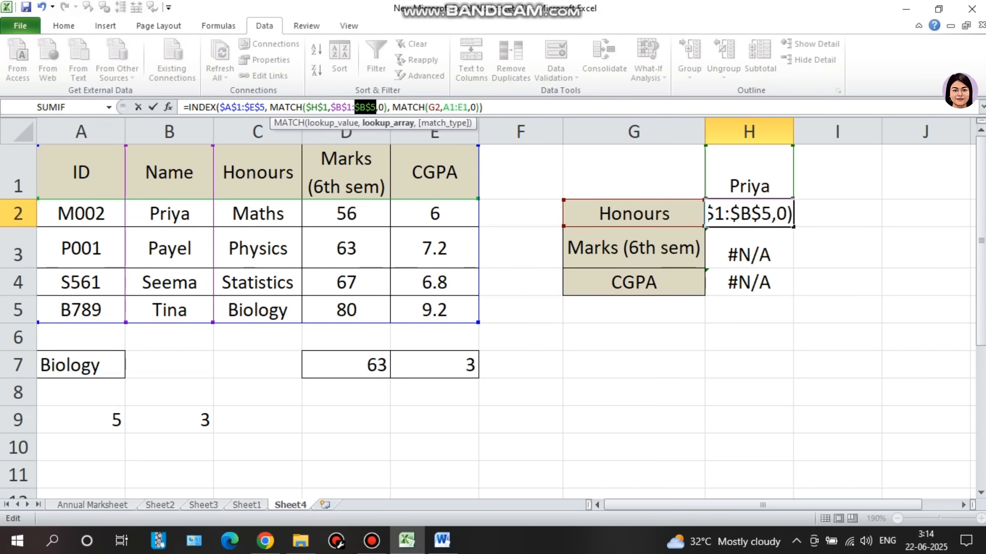
Make the column MATCH range in the H2 formula absolute as $A$1:$E$1 and enter the formula.
{"action": "left_click", "coordinate": [434, 107]}
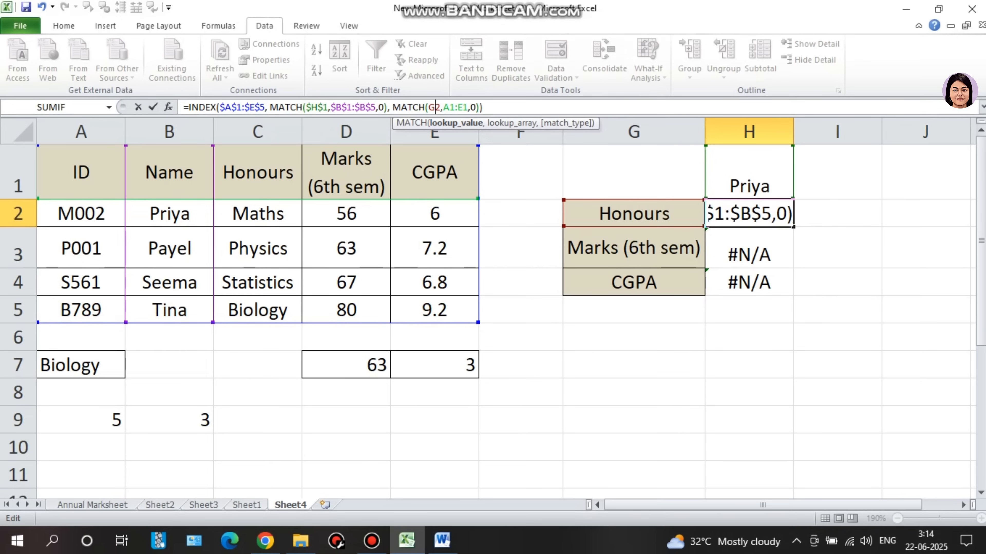
{"action": "left_click", "coordinate": [450, 107]}
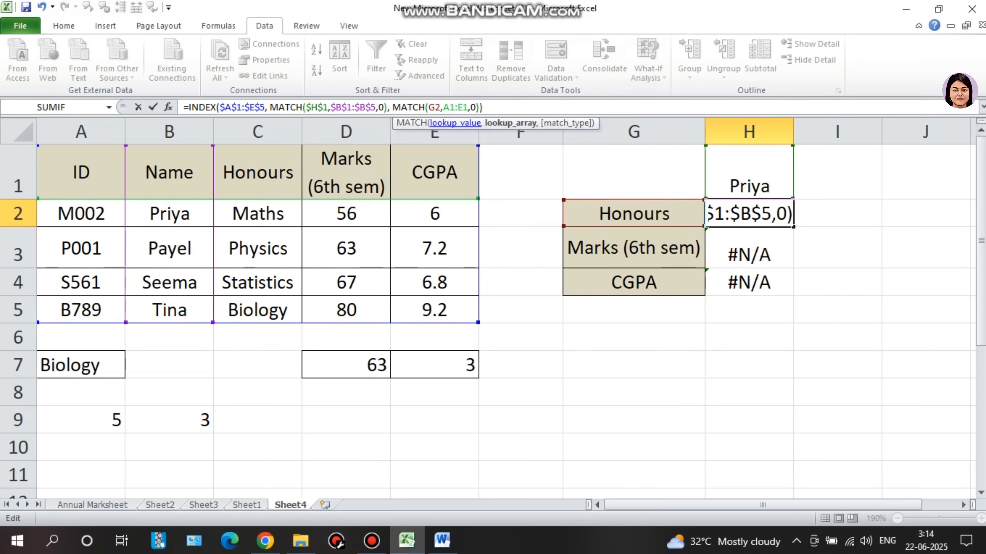
{"action": "key", "text": "F4"}
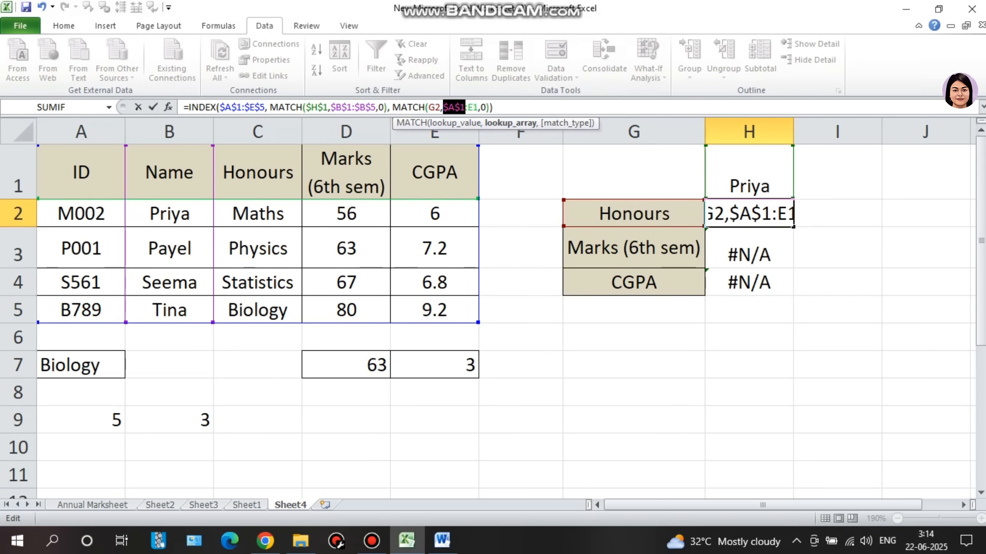
{"action": "key", "text": "F4"}
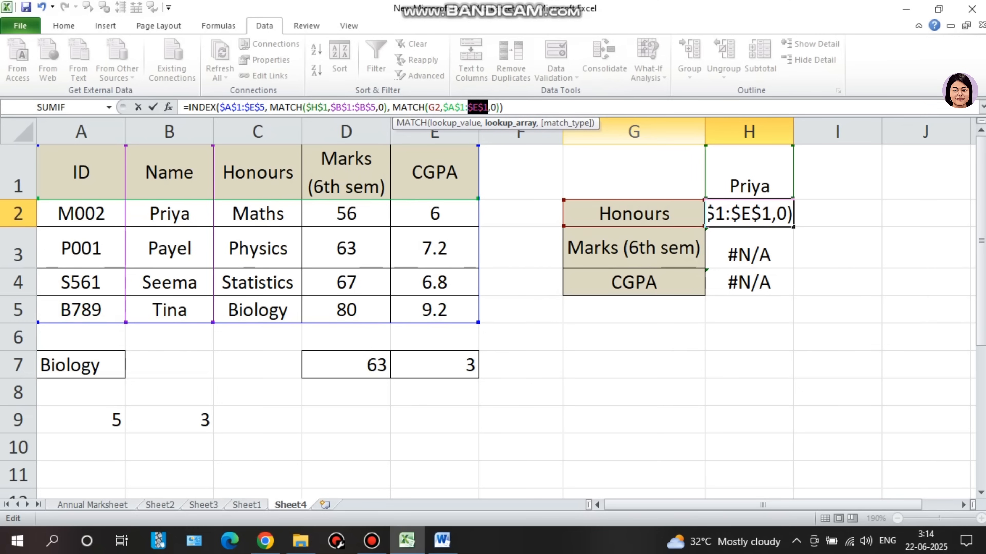
{"action": "key", "text": "Return"}
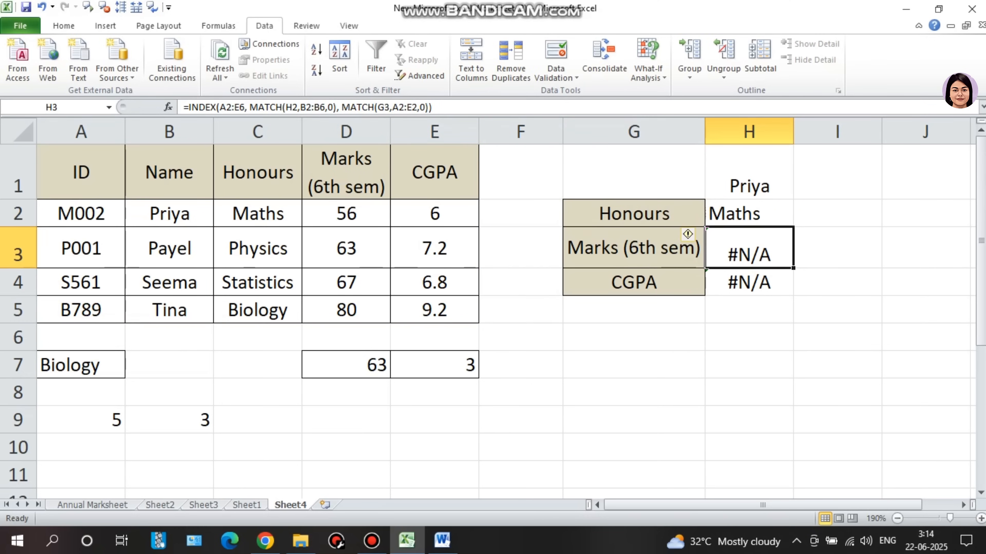
Fill the H2 formula with absolute references down to H4 and check the results against the source data in row 2.
{"action": "key", "text": "Up"}
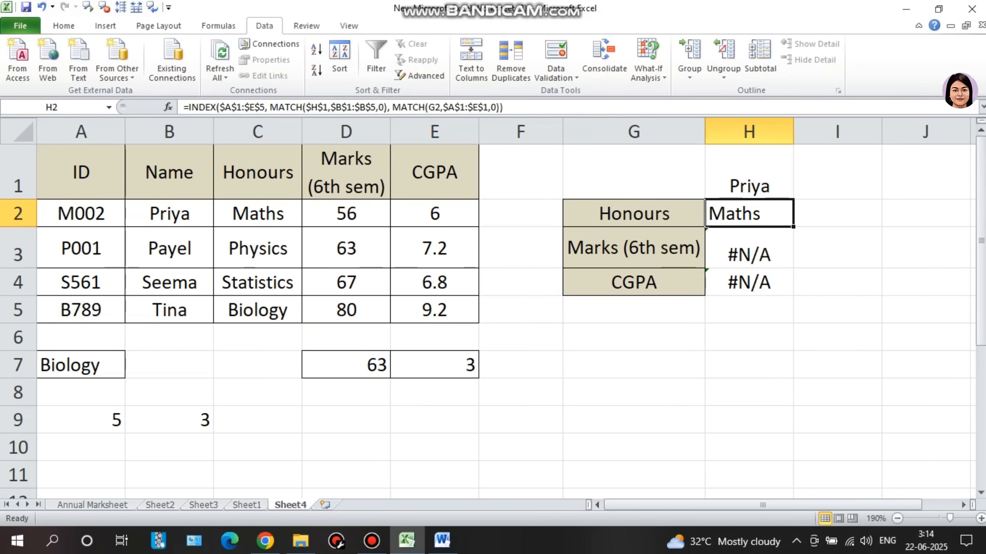
{"action": "left_click_drag", "start_coordinate": [793, 227], "coordinate": [793, 295]}
{"action": "left_click", "coordinate": [633, 247]}
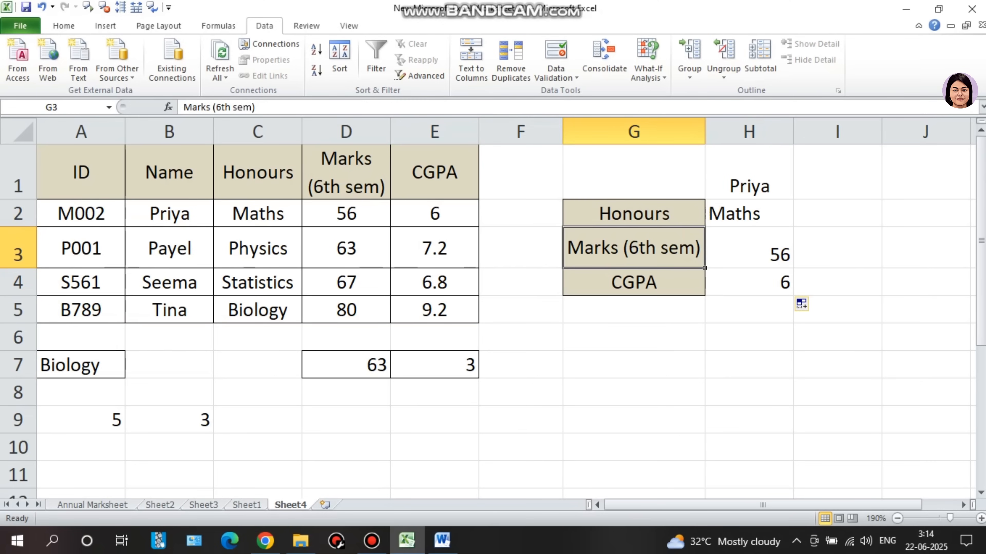
{"action": "left_click", "coordinate": [18, 214]}
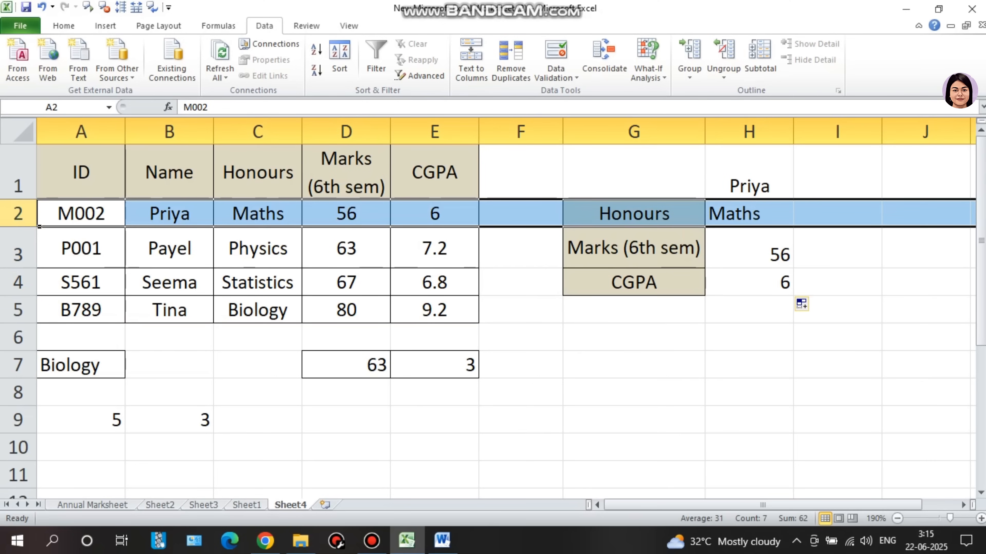
Compare the INDEX and MATCH formulas in H2, H3 and H4 to see which references stay fixed and which change.
{"action": "left_click", "coordinate": [749, 214]}
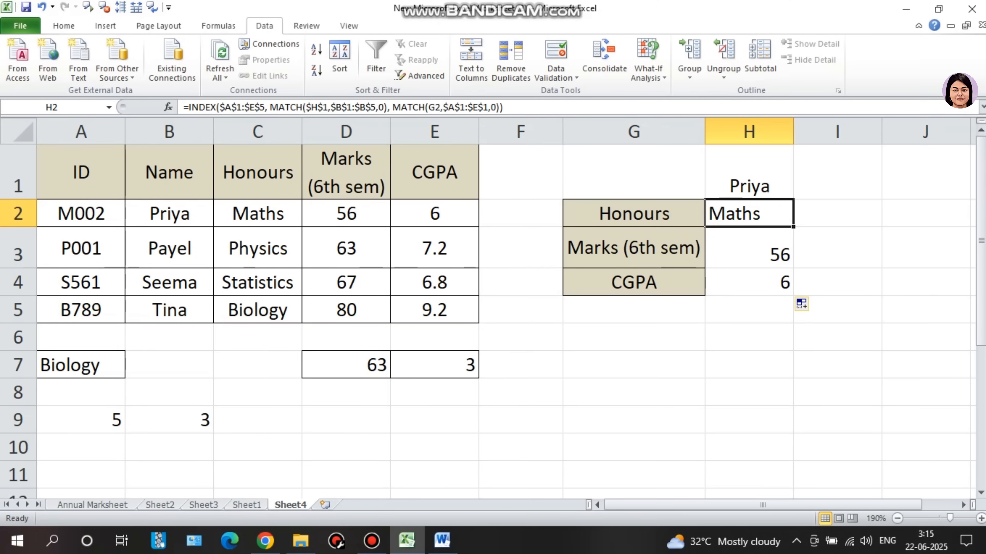
{"action": "left_click", "coordinate": [749, 248]}
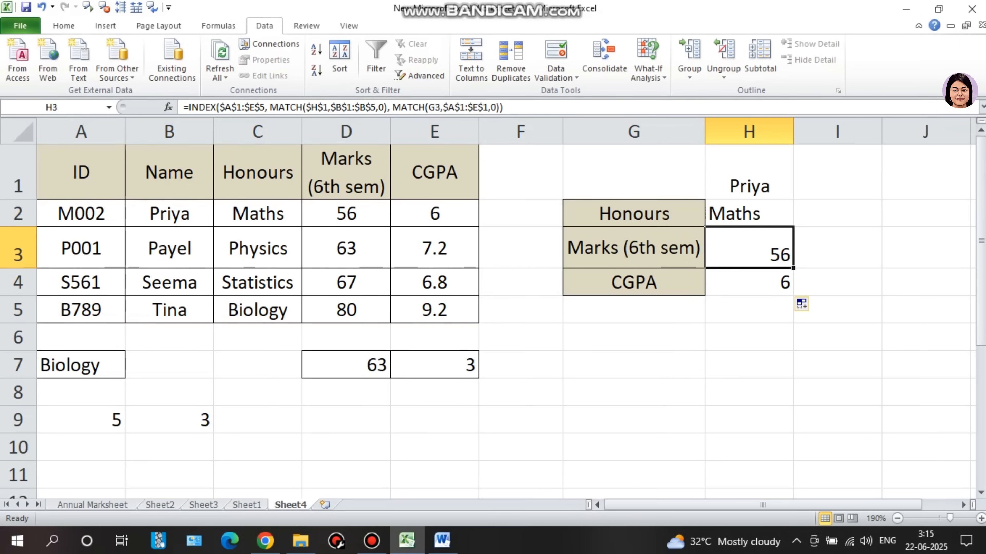
{"action": "left_click", "coordinate": [749, 214]}
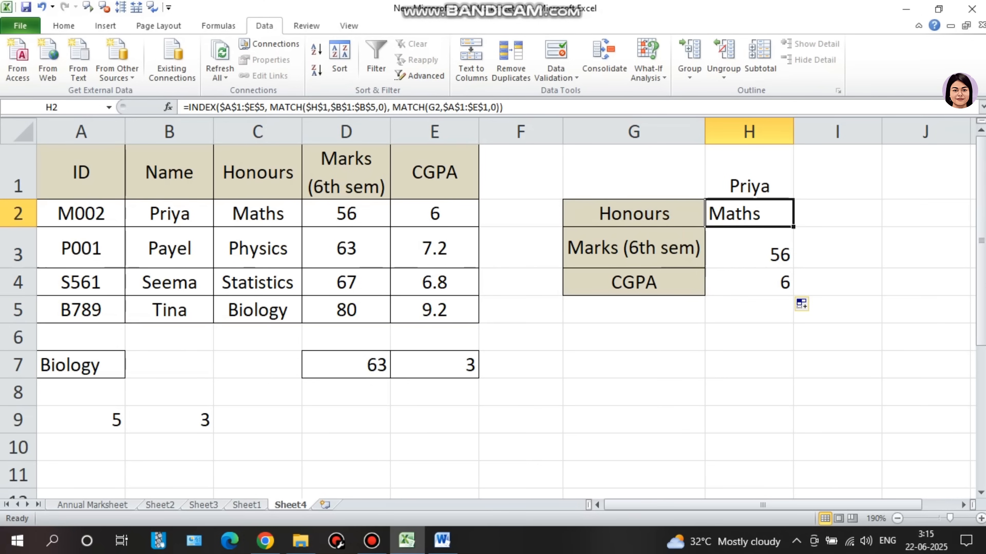
{"action": "key", "text": "Down"}
{"action": "key", "text": "Down"}
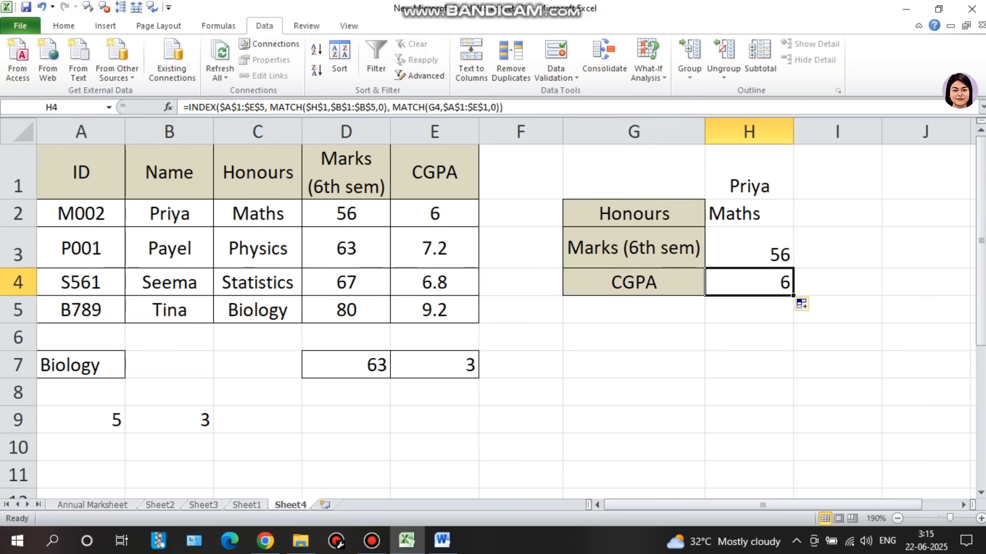
{"action": "left_click", "coordinate": [749, 213]}
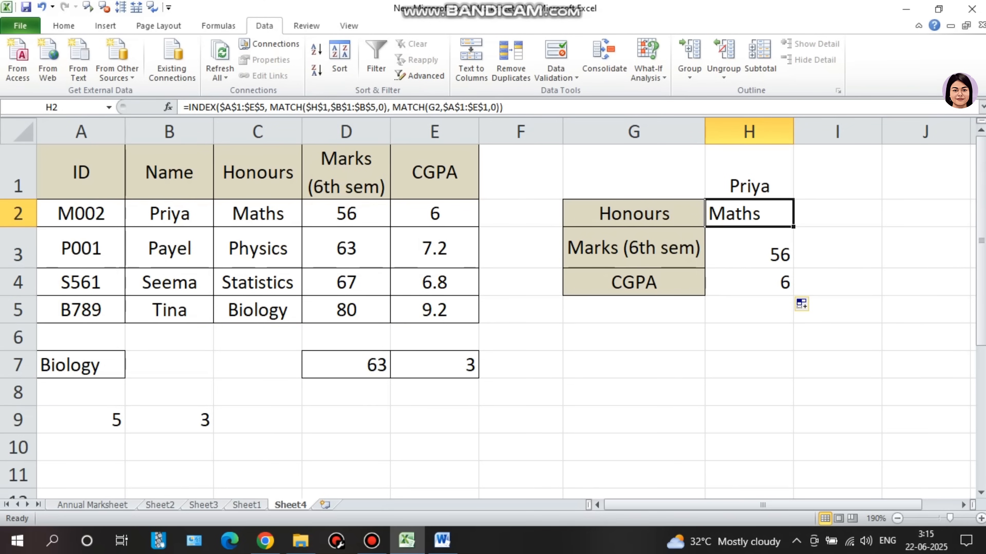
{"action": "left_click", "coordinate": [749, 248]}
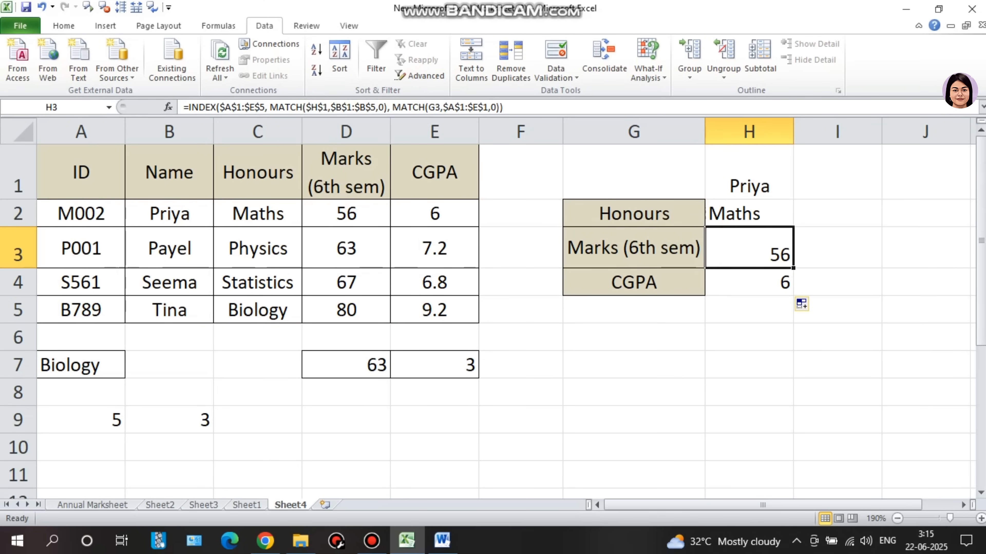
{"action": "left_click", "coordinate": [749, 282]}
Choose the student from row 3 in the H1 name list and compare the looked-up results with that row's data.
{"action": "left_click", "coordinate": [749, 172]}
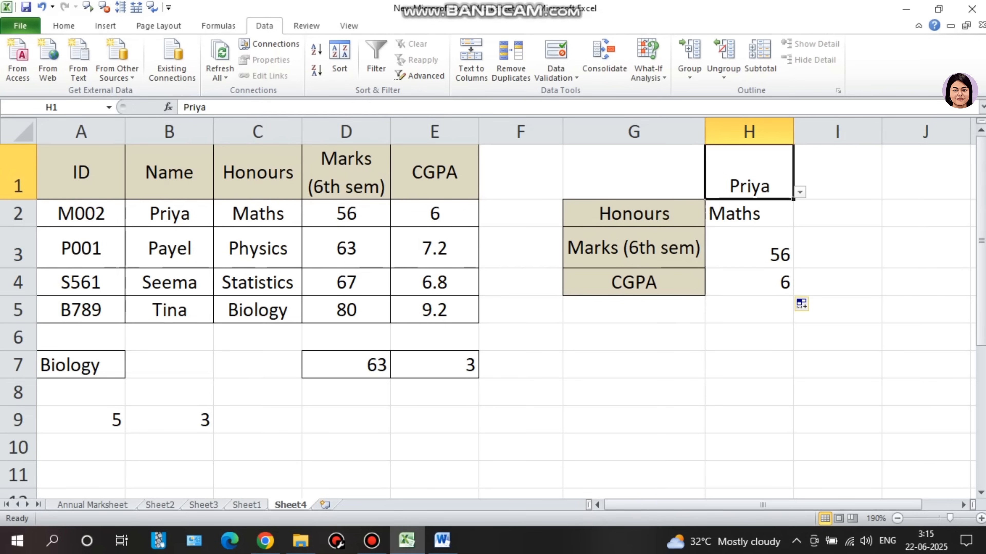
{"action": "key", "text": "alt+Down"}
{"action": "key", "text": "Down"}
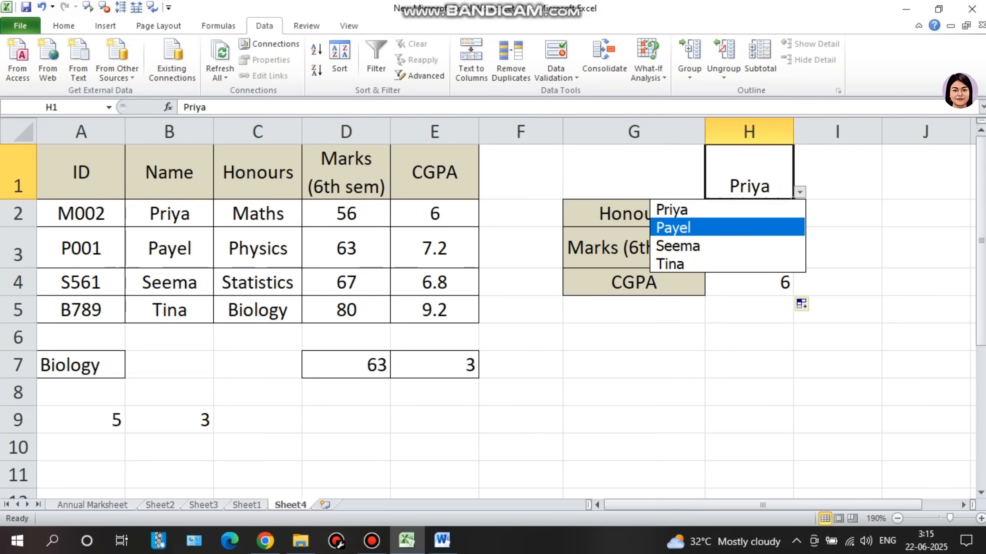
{"action": "key", "text": "Return"}
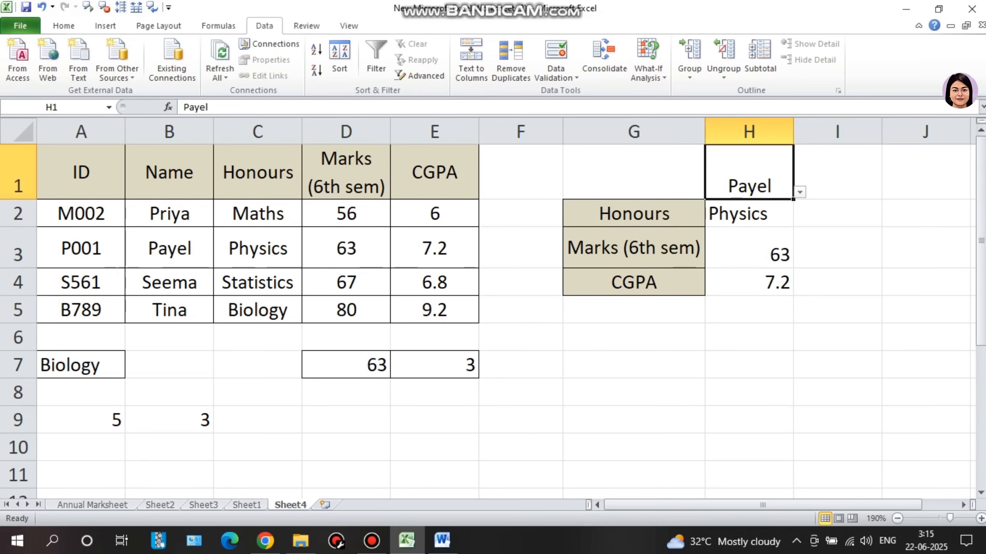
{"action": "left_click", "coordinate": [18, 248]}
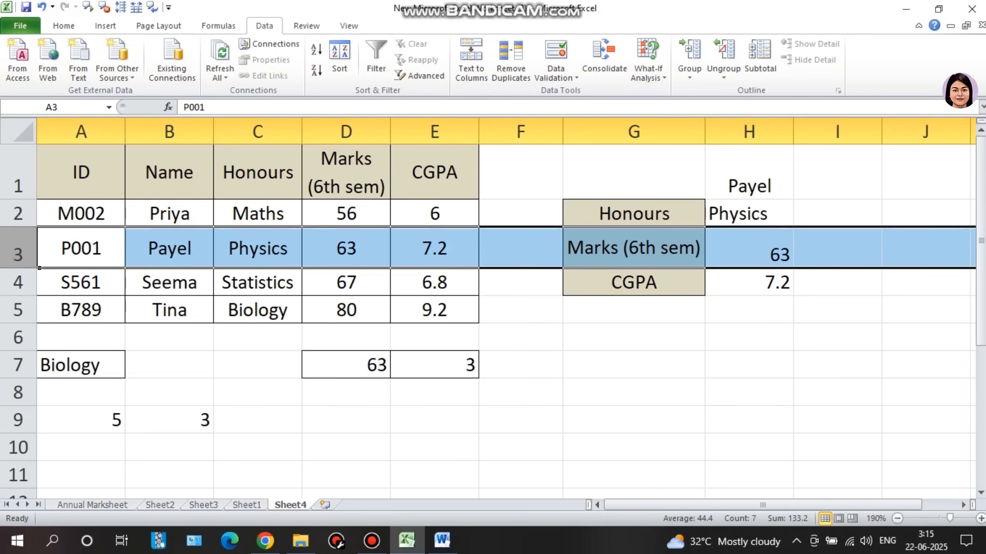
Choose the last student in the H1 name list, the one recorded in row 5.
{"action": "left_click", "coordinate": [749, 173]}
{"action": "key", "text": "alt+Down"}
{"action": "key", "text": "Down"}
{"action": "key", "text": "Down"}
{"action": "key", "text": "Down"}
{"action": "key", "text": "Return"}
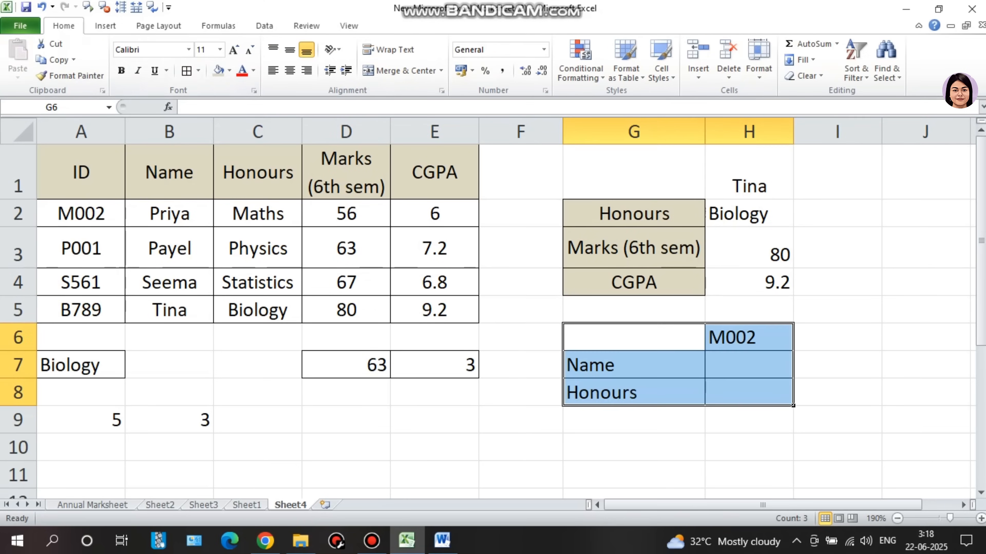
Start an INDEX formula in H7 beside the Name label, with A1:E5 as its array.
{"action": "left_click", "coordinate": [749, 337]}
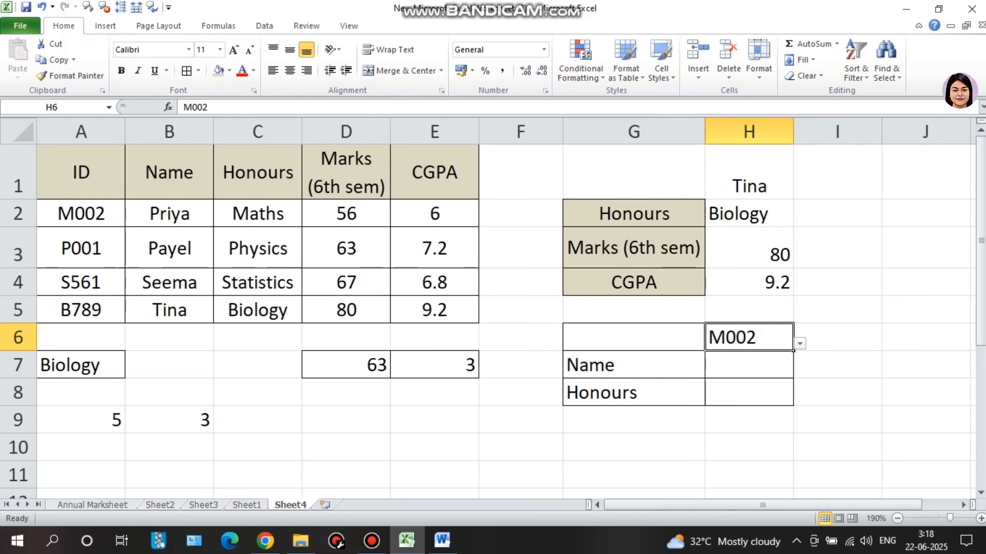
{"action": "left_click", "coordinate": [749, 365]}
{"action": "type", "text": "="}
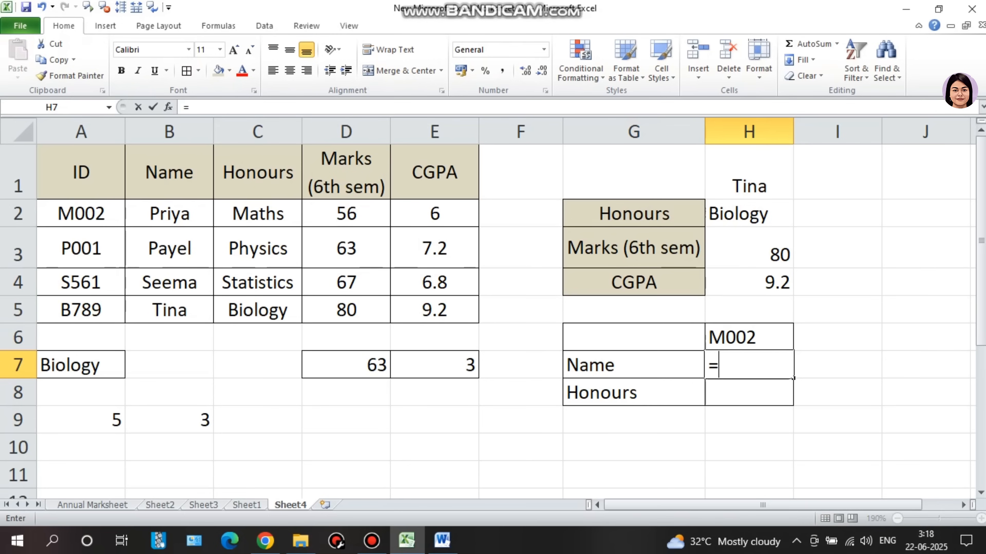
{"action": "type", "text": "de"}
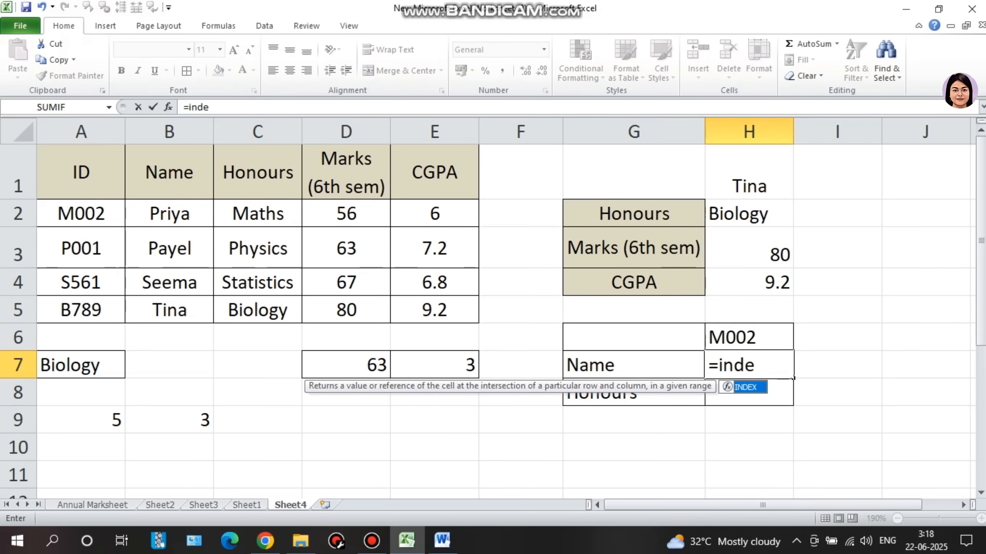
{"action": "key", "text": "Tab"}
{"action": "left_click_drag", "start_coordinate": [77, 171], "coordinate": [435, 310]}
{"action": "type", "text": ","}
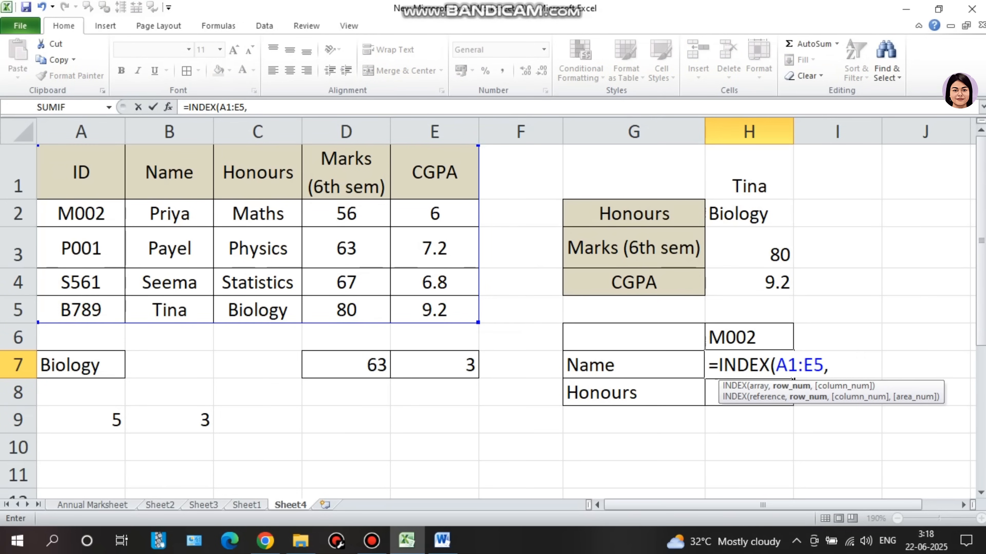
Add the row argument to the H7 formula as MATCH(H6,A1:A5,0) to find the ID in column A by exact match.
{"action": "type", "text": "m,at"}
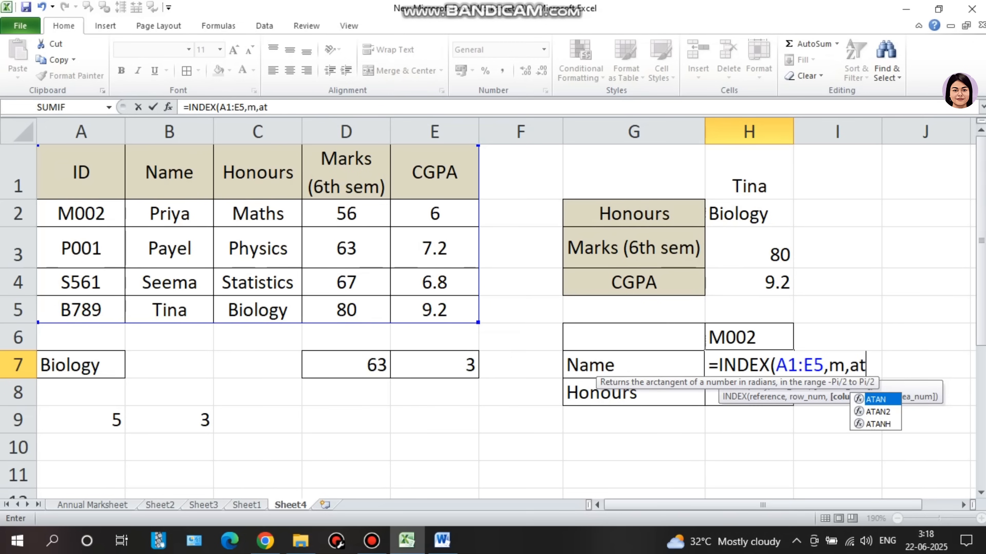
{"action": "key", "text": "BackSpace"}
{"action": "key", "text": "BackSpace"}
{"action": "key", "text": "BackSpace"}
{"action": "type", "text": "atc"}
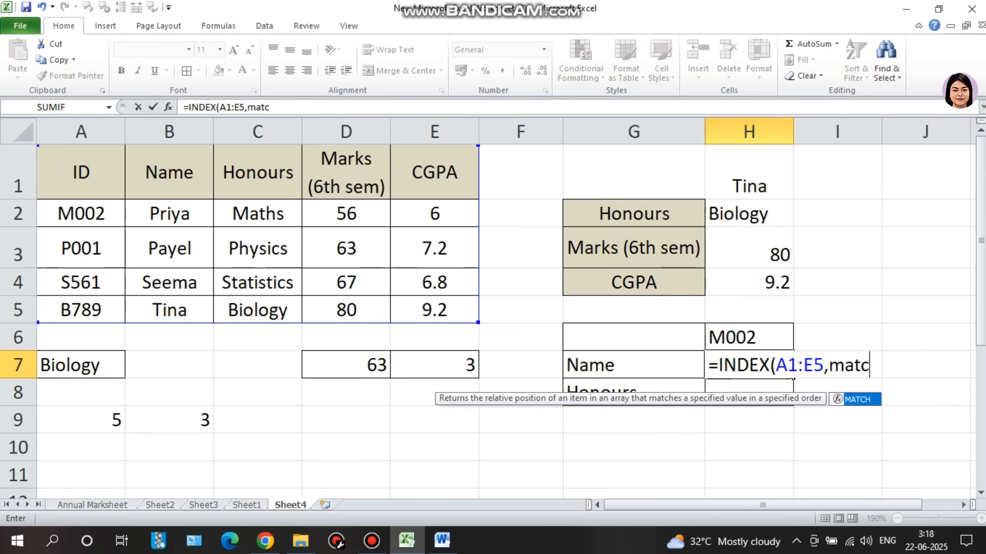
{"action": "key", "text": "Tab"}
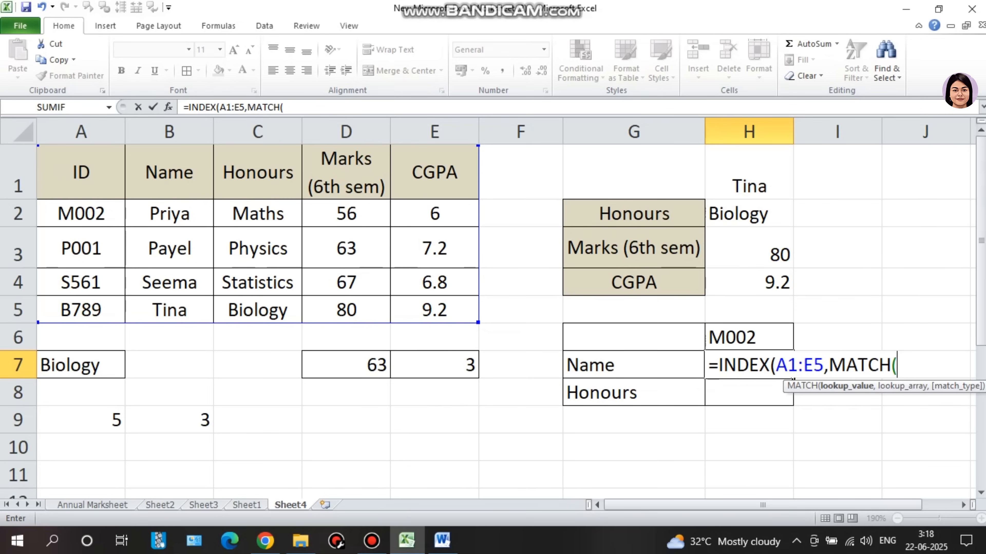
{"action": "key", "text": "Up"}
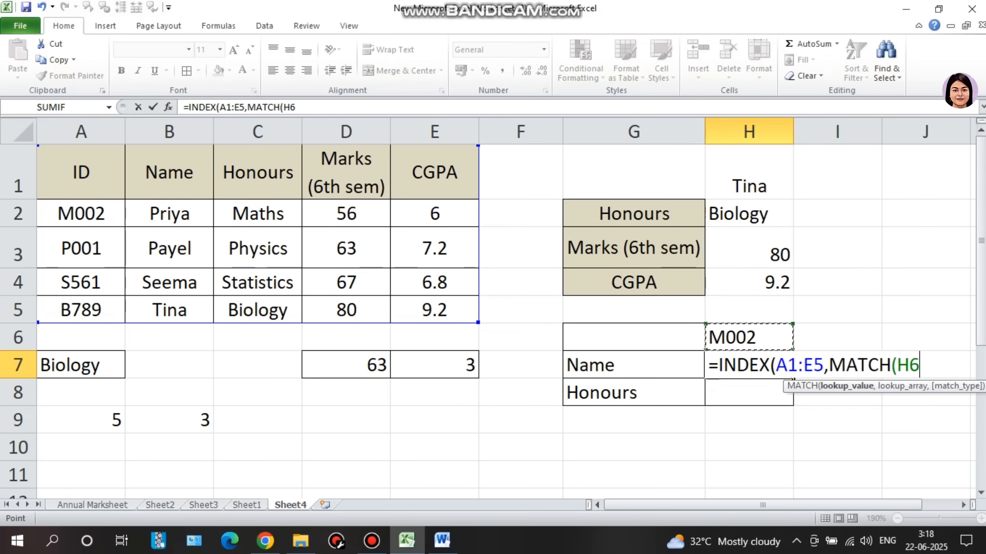
{"action": "type", "text": ","}
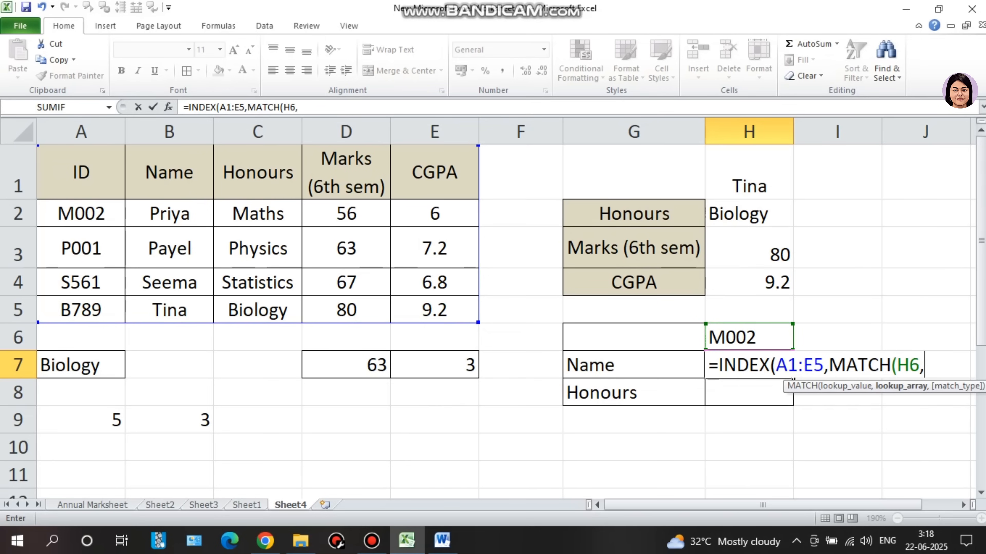
{"action": "left_click_drag", "start_coordinate": [81, 172], "coordinate": [81, 310]}
{"action": "type", "text": ","}
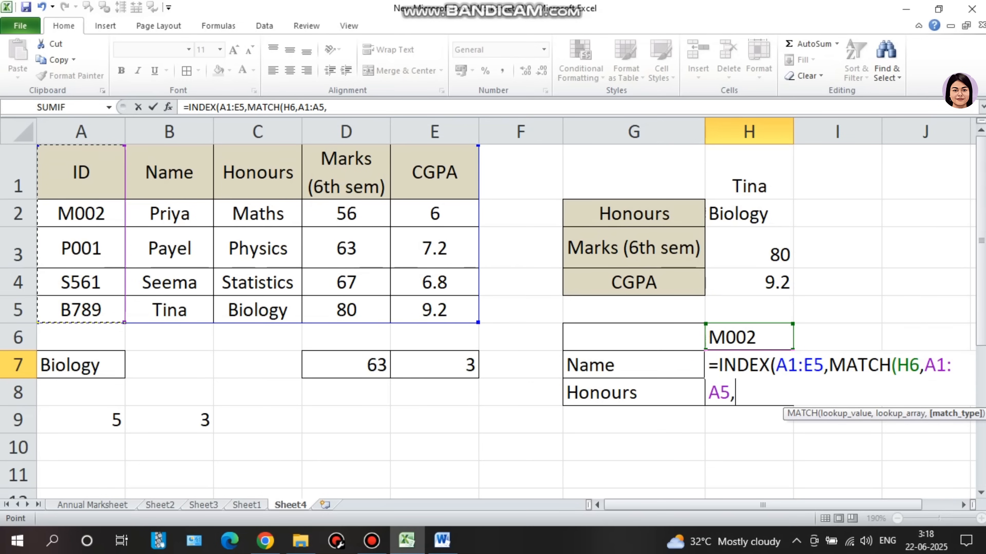
{"action": "type", "text": "0)"}
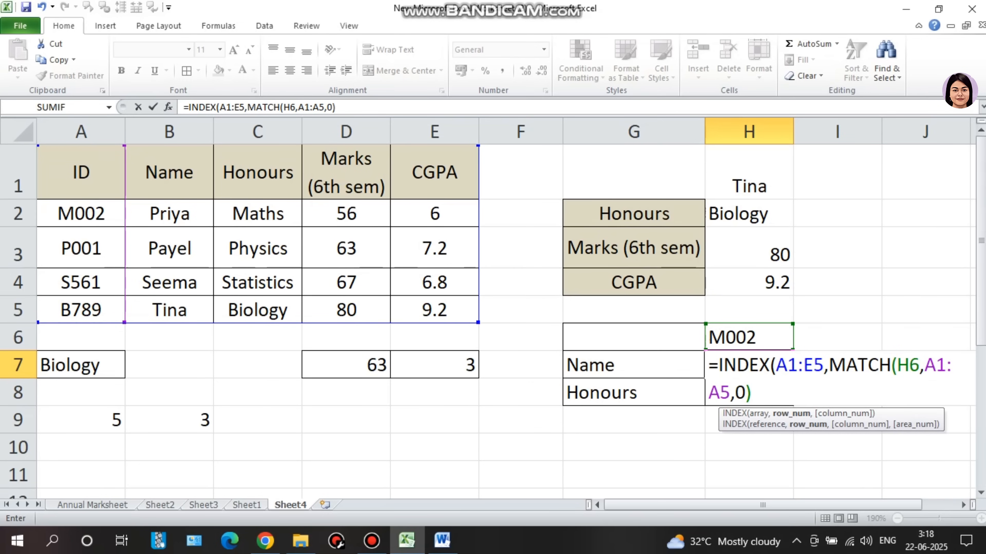
Add the column argument MATCH(G7,A1:E1,0) to the H7 formula, close it and enter the formula.
{"action": "type", "text": ",m"}
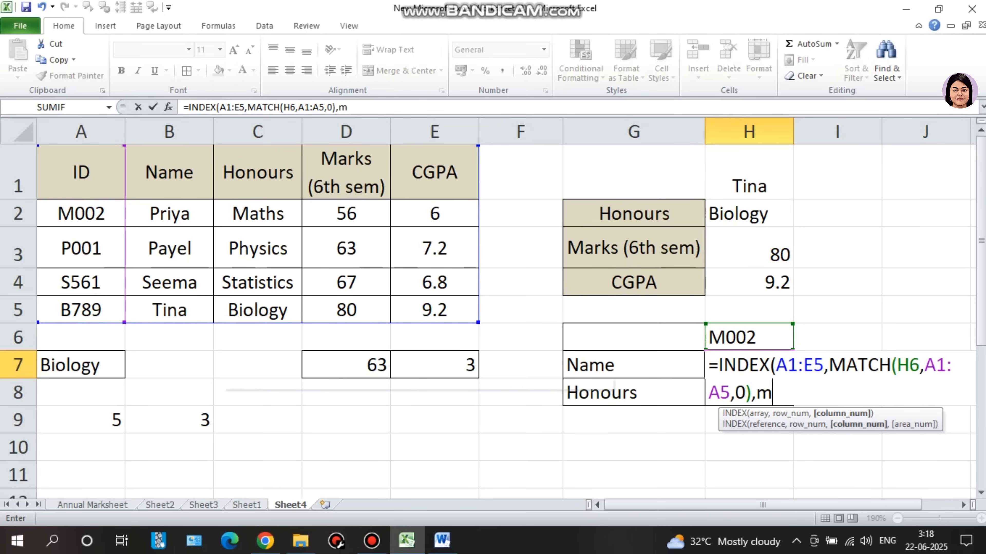
{"action": "type", "text": "a"}
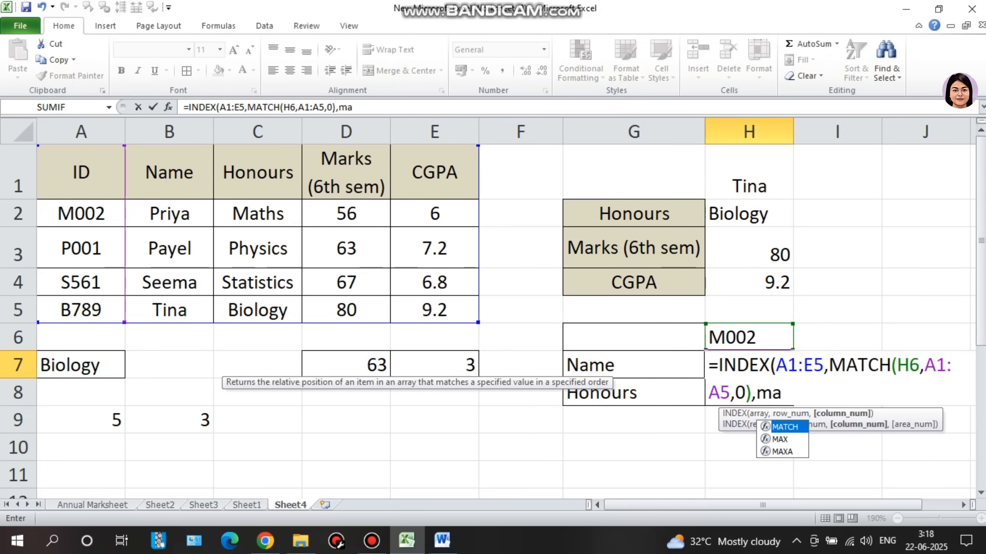
{"action": "left_click", "coordinate": [785, 427]}
{"action": "key", "text": "Tab"}
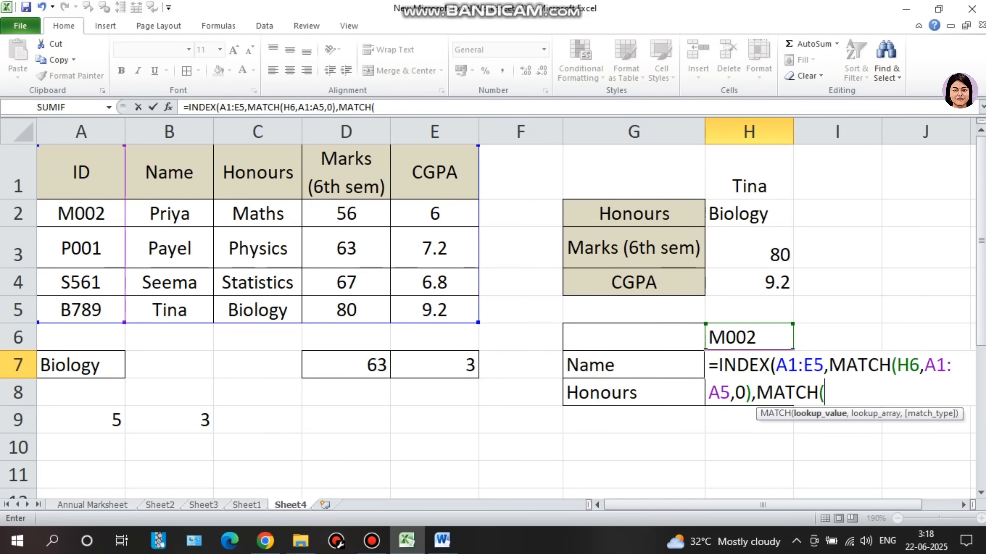
{"action": "left_click", "coordinate": [634, 365]}
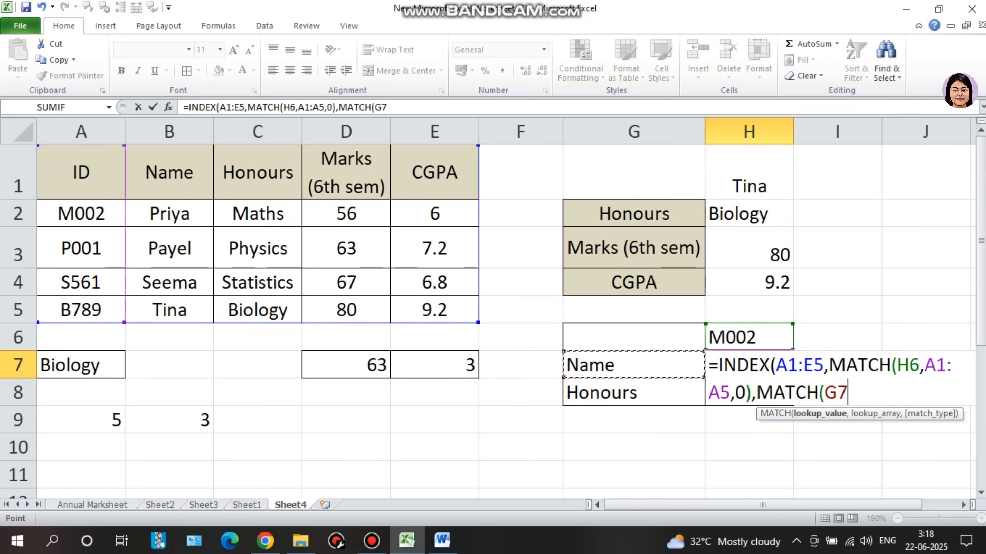
{"action": "type", "text": ","}
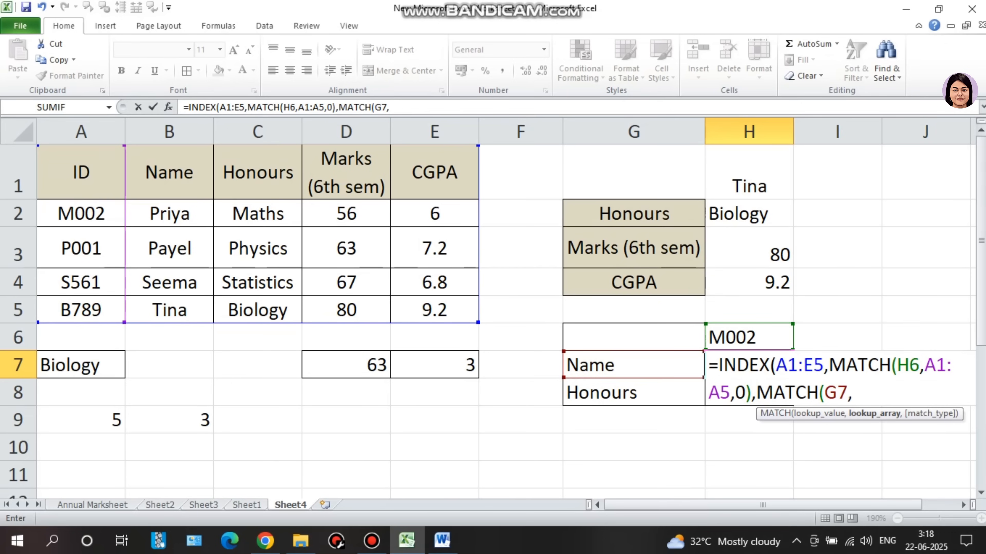
{"action": "left_click_drag", "start_coordinate": [81, 172], "coordinate": [435, 172]}
{"action": "type", "text": ",0"}
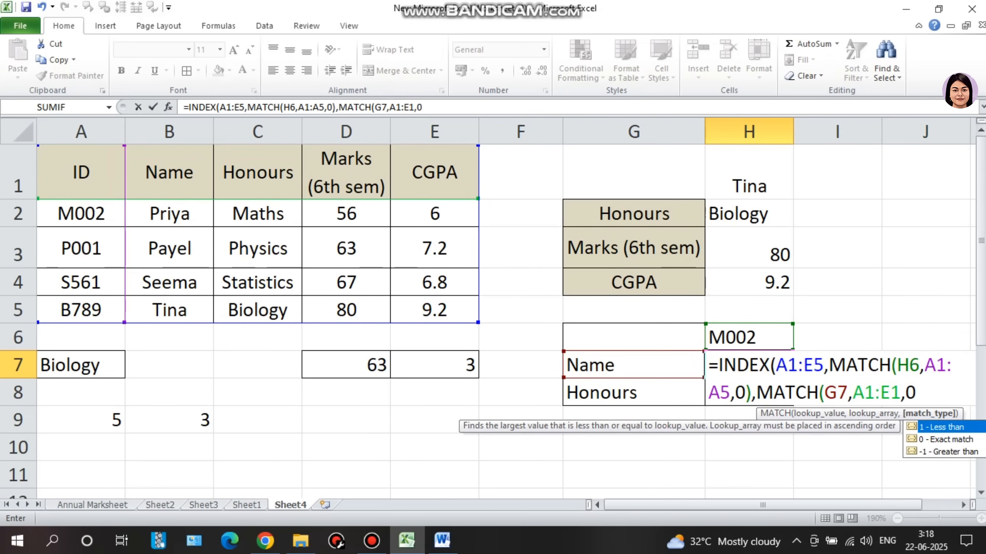
{"action": "type", "text": ")"}
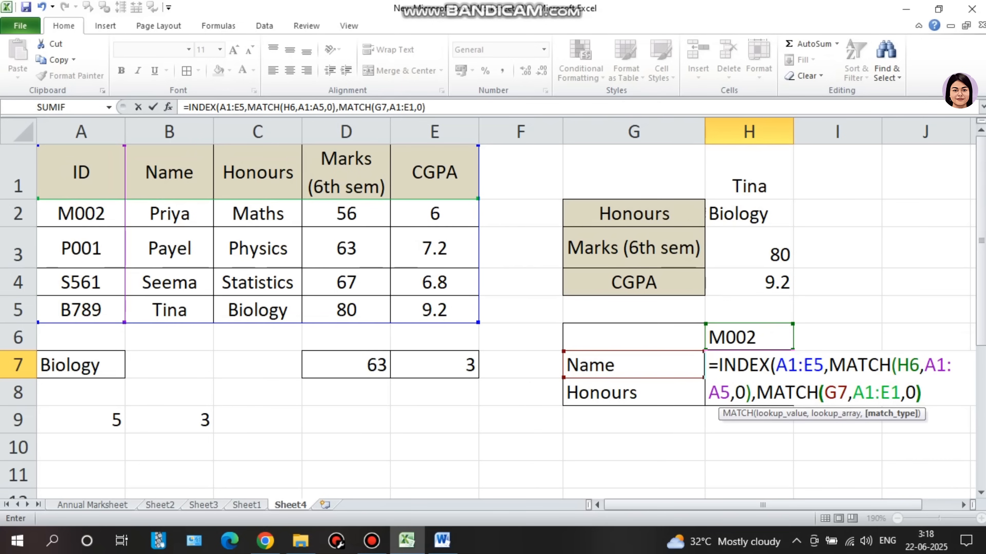
{"action": "type", "text": ")"}
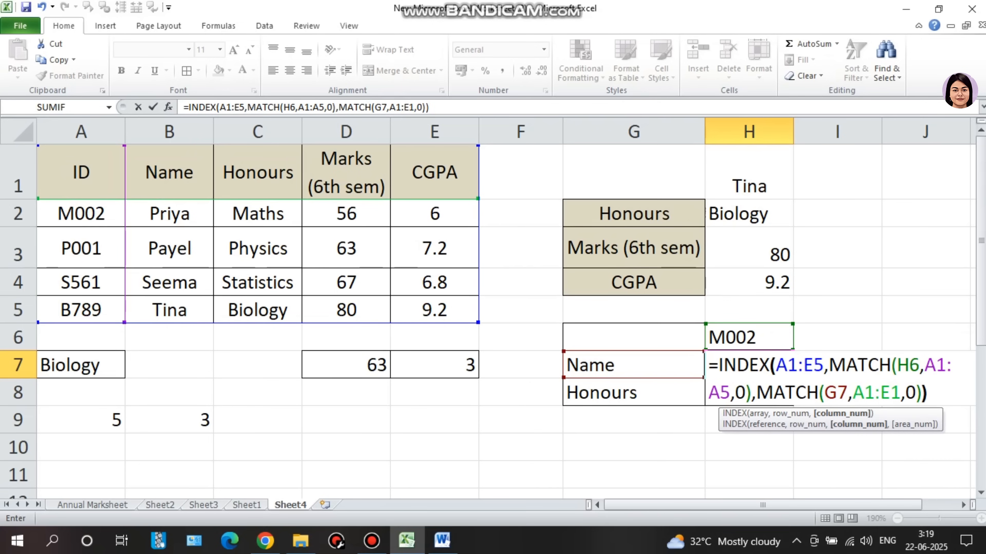
{"action": "key", "text": "Return"}
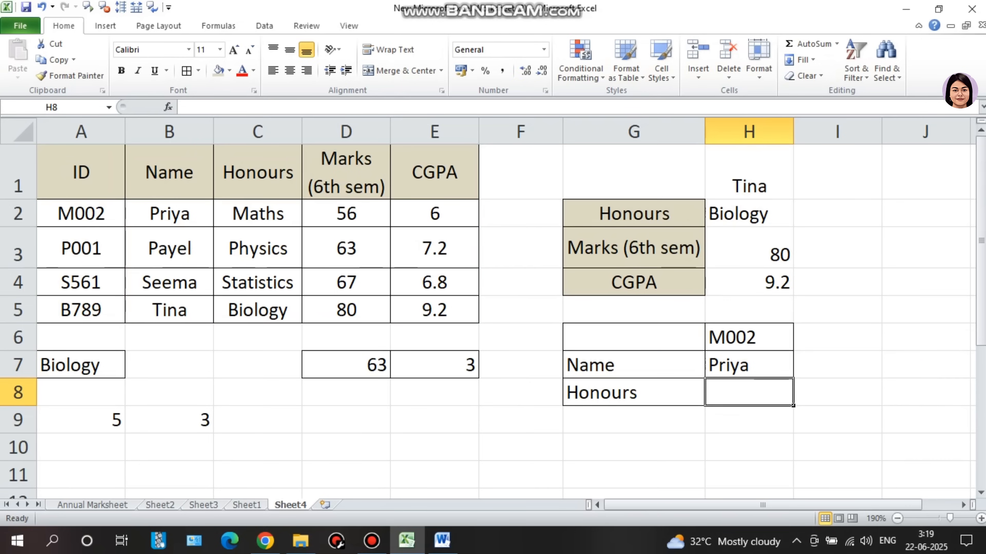
Try to fill the H7 formula with relative references down to H8, and undo the fill.
{"action": "left_click", "coordinate": [749, 337]}
{"action": "left_click", "coordinate": [749, 365]}
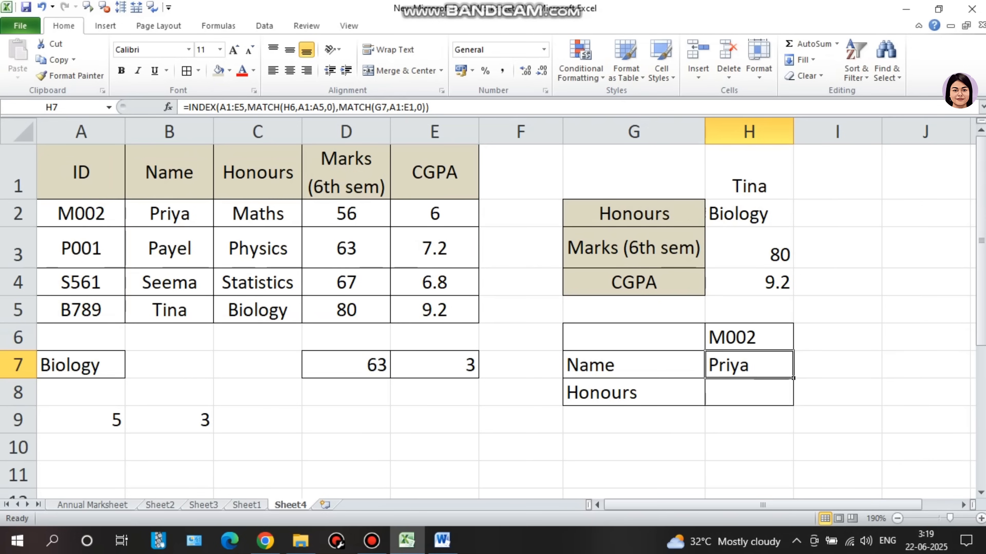
{"action": "left_click_drag", "start_coordinate": [793, 378], "coordinate": [793, 406]}
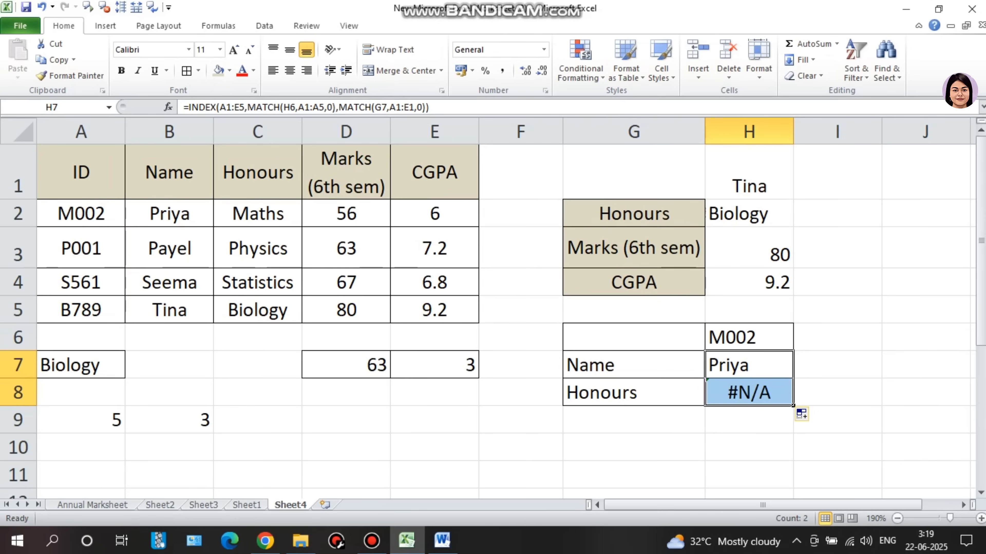
{"action": "key", "text": "ctrl+z"}
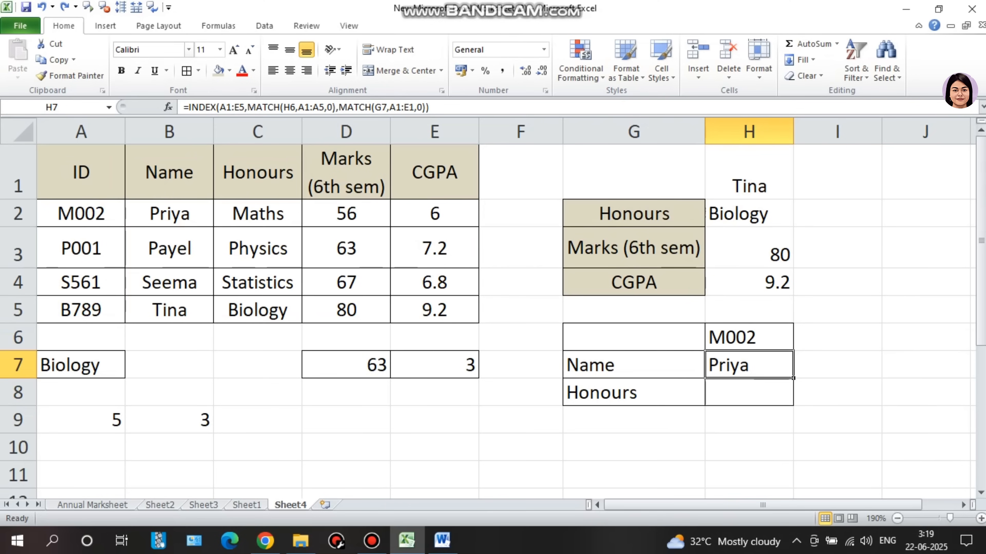
Make the array and row MATCH references in the H7 formula absolute as $A$1:$E$5, $H$6 and $A$1:$A$5.
{"action": "left_click", "coordinate": [221, 107]}
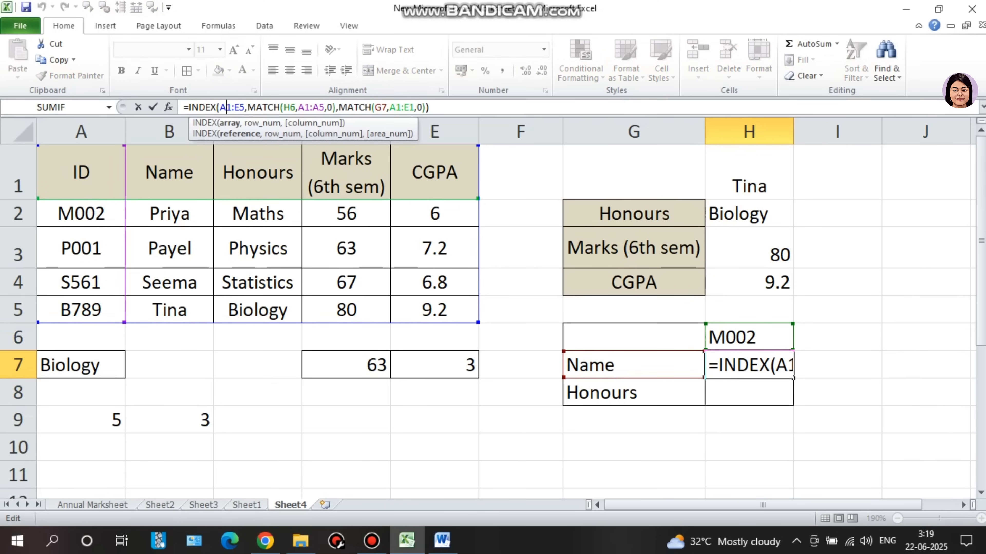
{"action": "key", "text": "F4"}
{"action": "key", "text": "F4"}
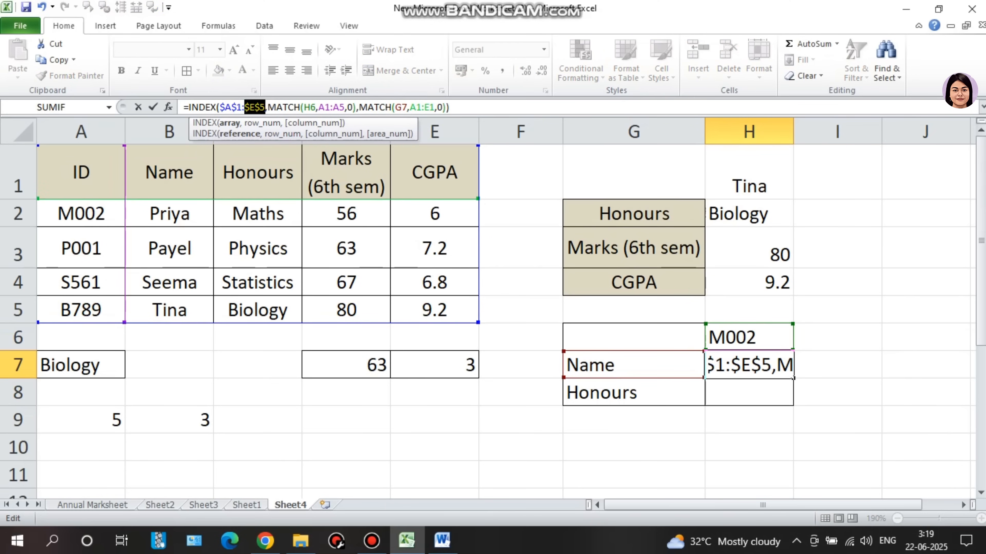
{"action": "left_click", "coordinate": [310, 107]}
{"action": "key", "text": "F4"}
{"action": "left_click", "coordinate": [334, 107]}
{"action": "key", "text": "F4"}
{"action": "left_click", "coordinate": [359, 107]}
{"action": "key", "text": "F4"}
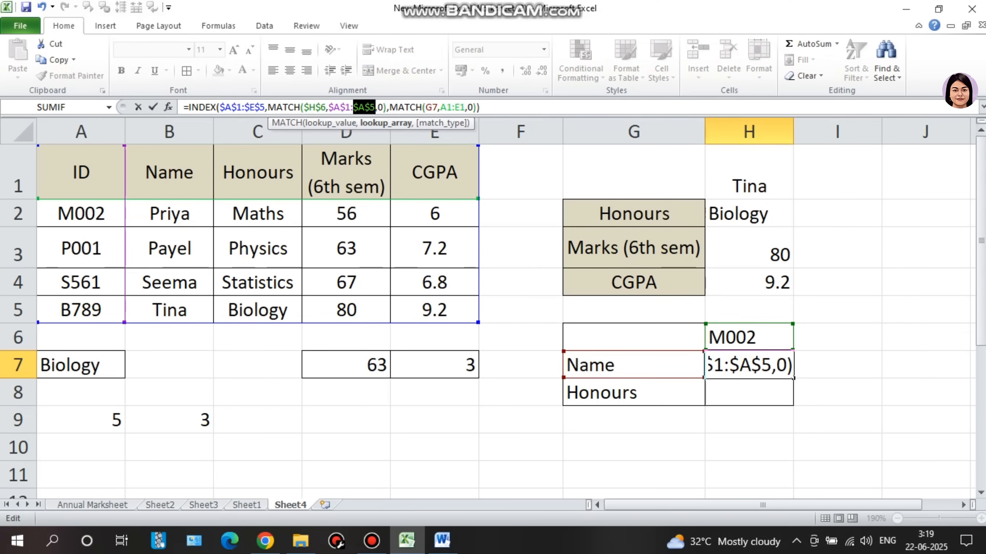
Make the header range in the column MATCH of the H7 formula absolute as $A$1:$E$1, keeping G7 relative.
{"action": "left_click", "coordinate": [446, 107]}
{"action": "key", "text": "F4"}
{"action": "left_click", "coordinate": [470, 107]}
{"action": "key", "text": "F4"}
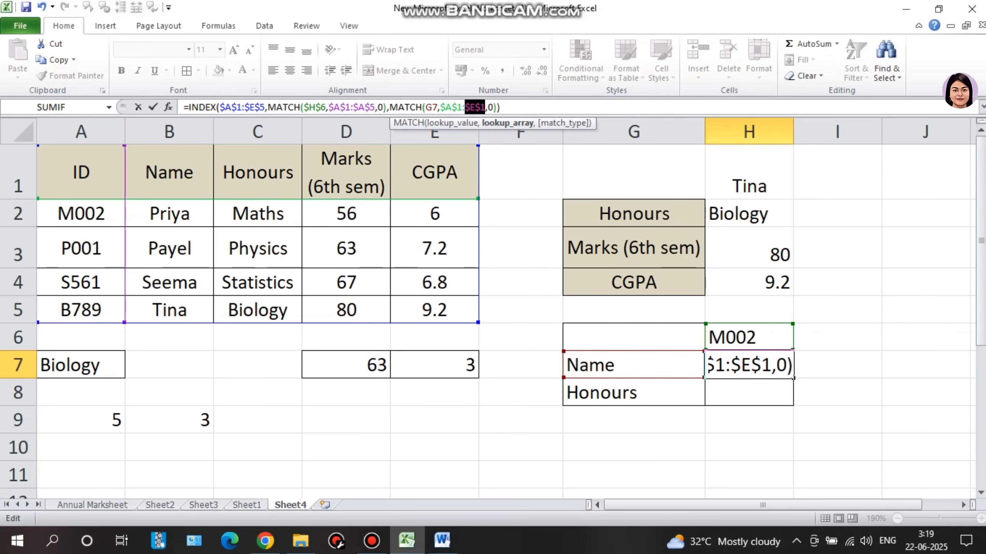
Enter the revised H7 formula and fill it down to H8 for the Honours row.
{"action": "key", "text": "Return"}
{"action": "key", "text": "Up"}
{"action": "left_click_drag", "start_coordinate": [793, 378], "coordinate": [793, 406]}
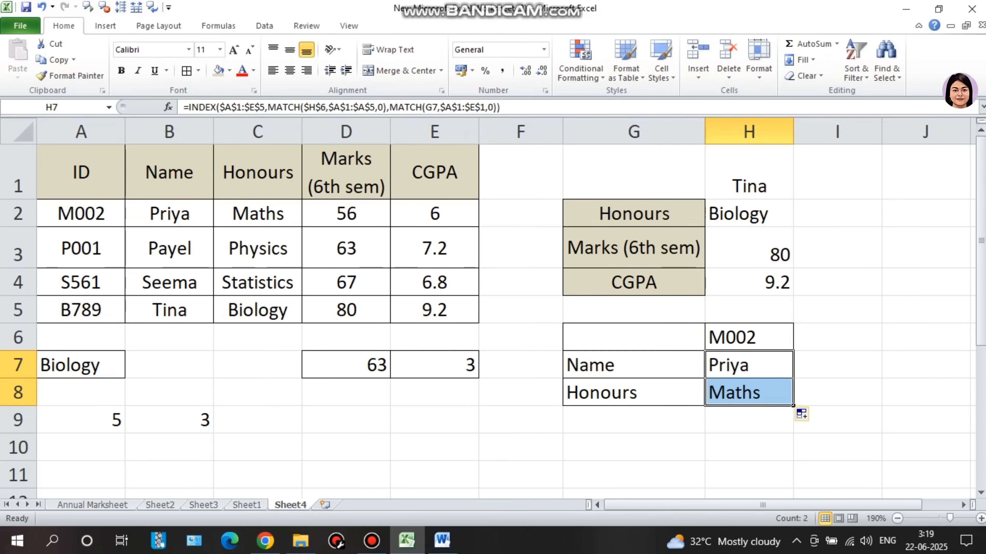
Look at the ID choices available in cell H6.
{"action": "left_click", "coordinate": [749, 338]}
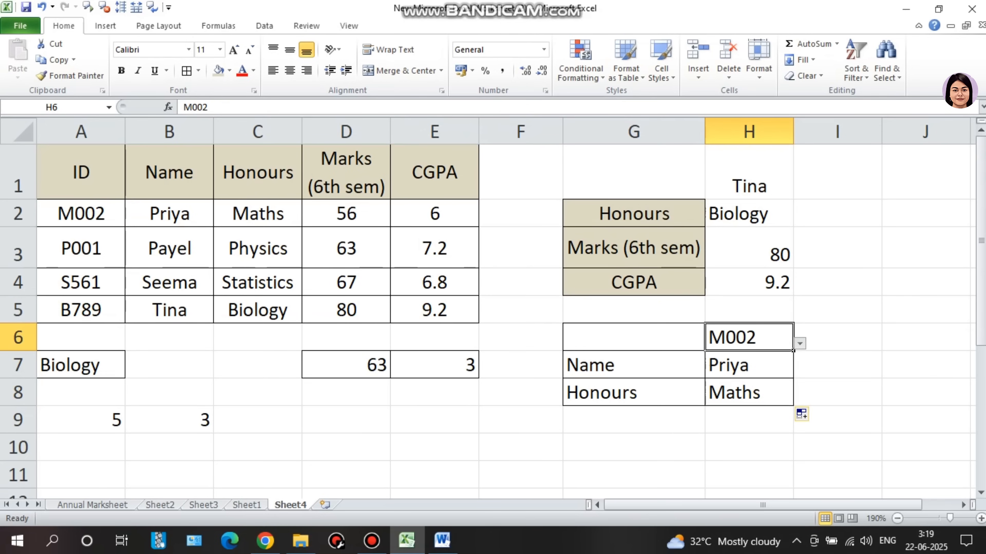
{"action": "left_click", "coordinate": [799, 343]}
{"action": "key", "text": "Escape"}
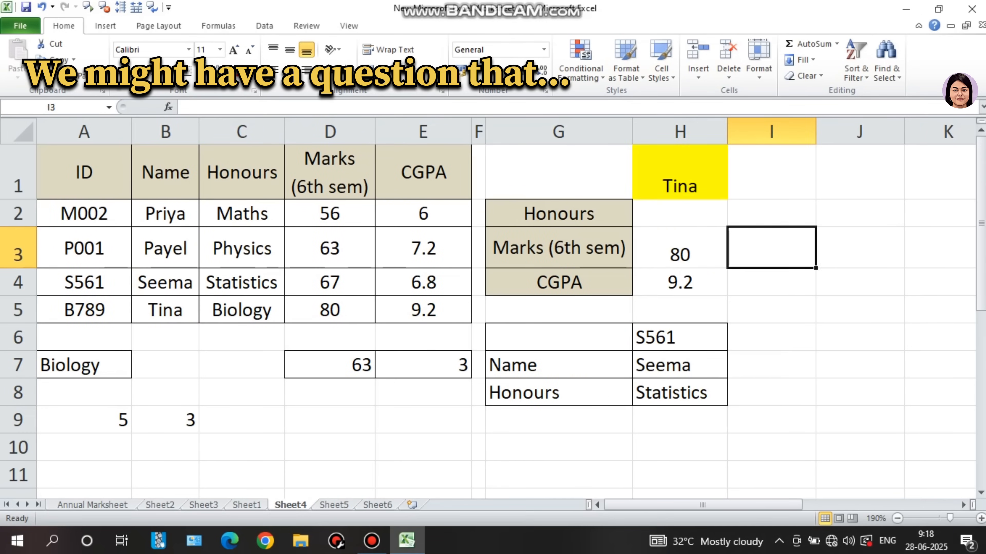
{"action": "left_click", "coordinate": [680, 213]}
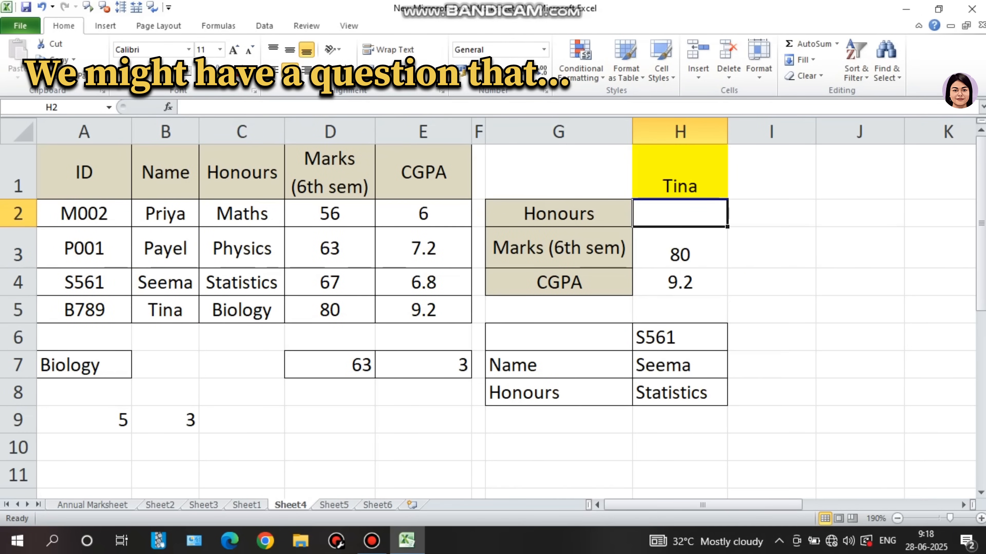
{"action": "type", "text": "=in"}
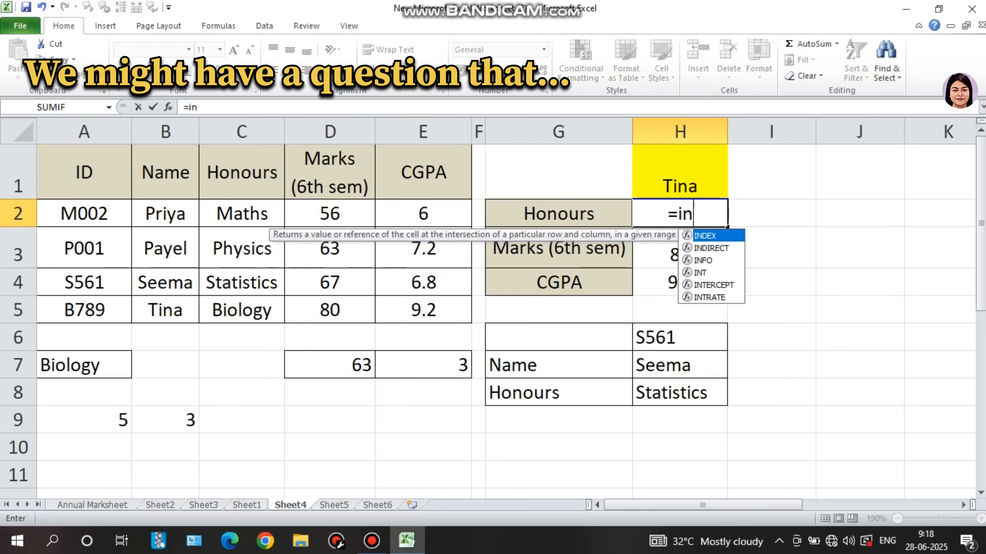
{"action": "key", "text": "Tab"}
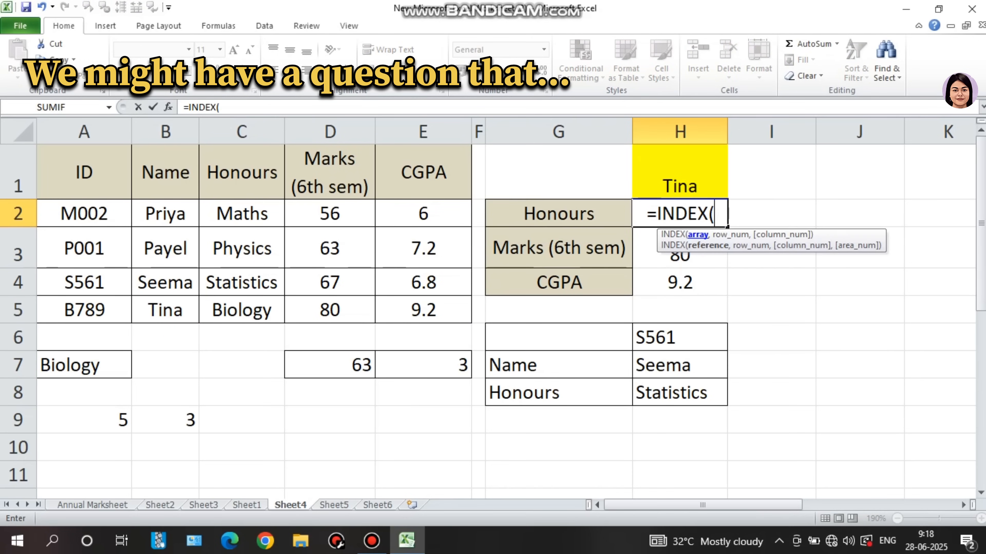
{"action": "type", "text": "A1"}
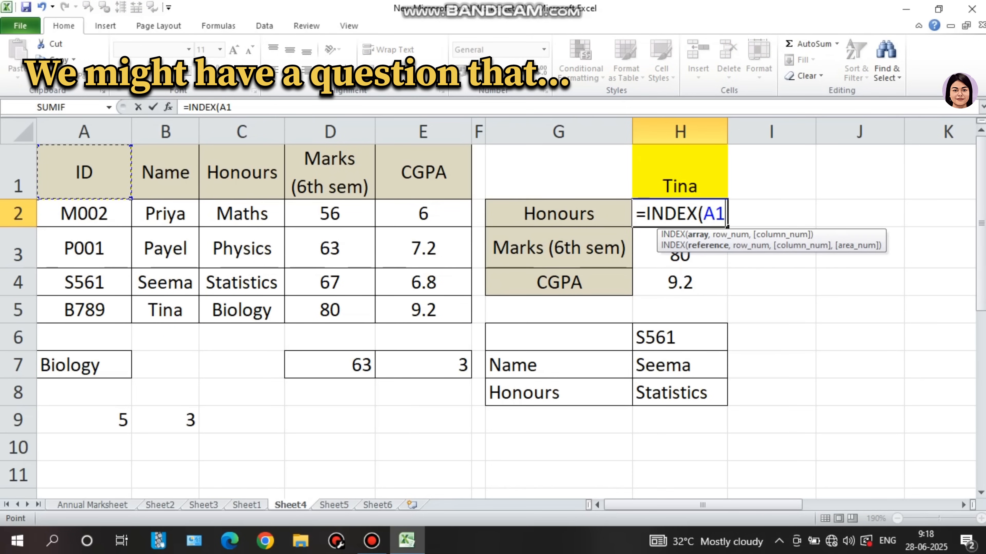
{"action": "left_click_drag", "start_coordinate": [85, 171], "coordinate": [462, 310]}
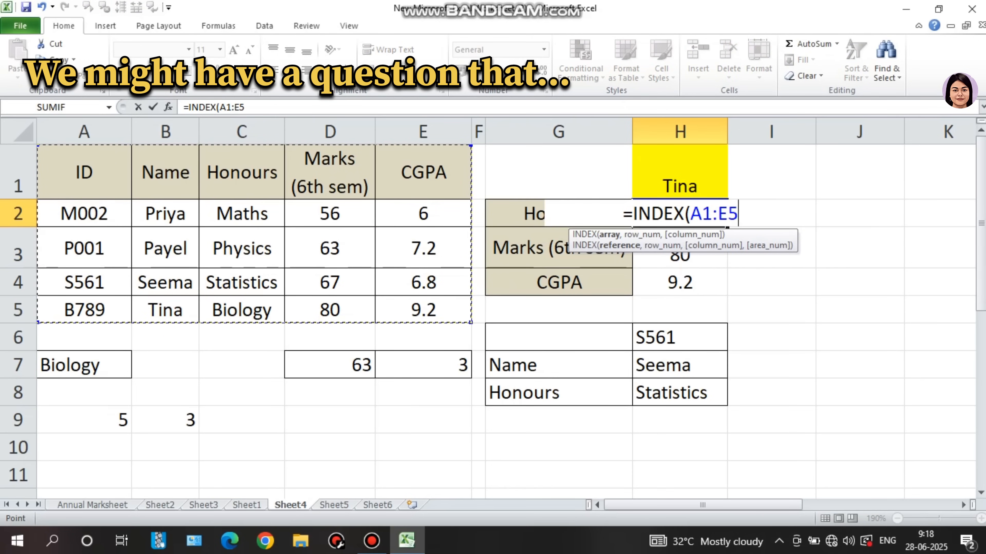
{"action": "type", "text": ","}
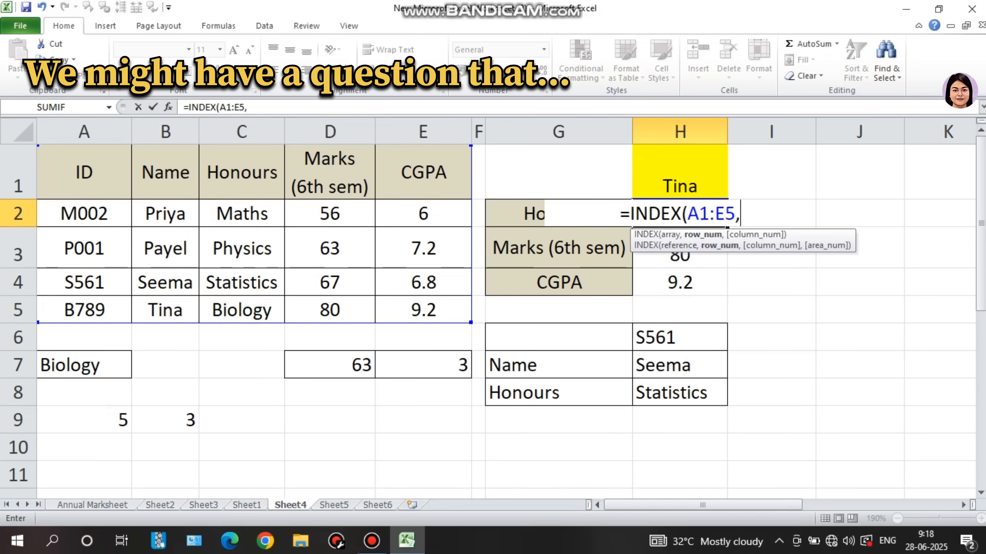
{"action": "type", "text": "m"}
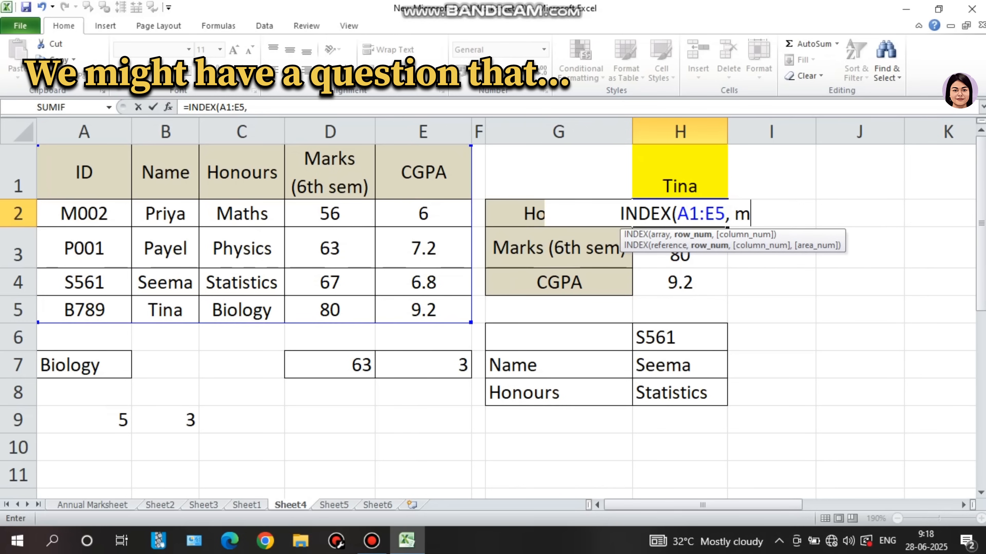
{"action": "type", "text": "atch"}
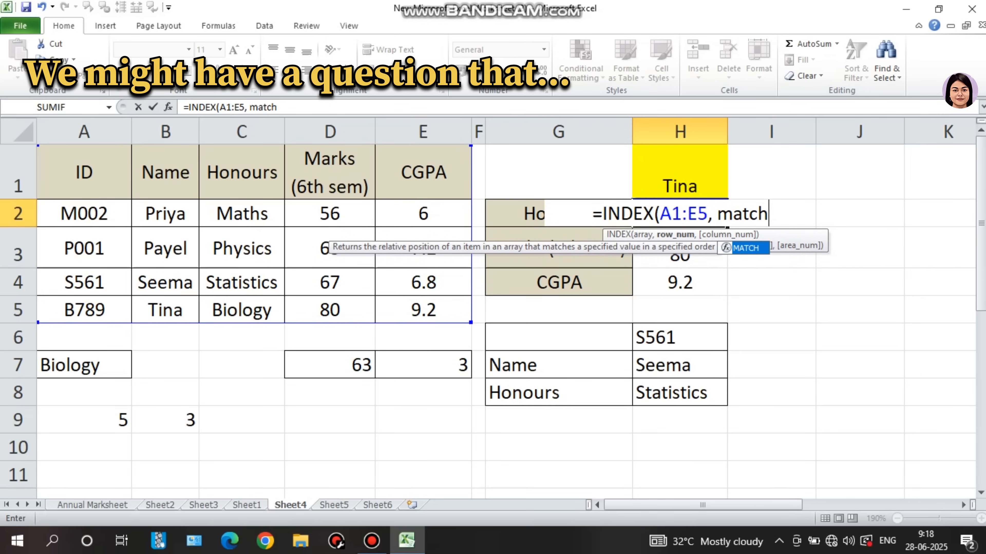
{"action": "key", "text": "Tab"}
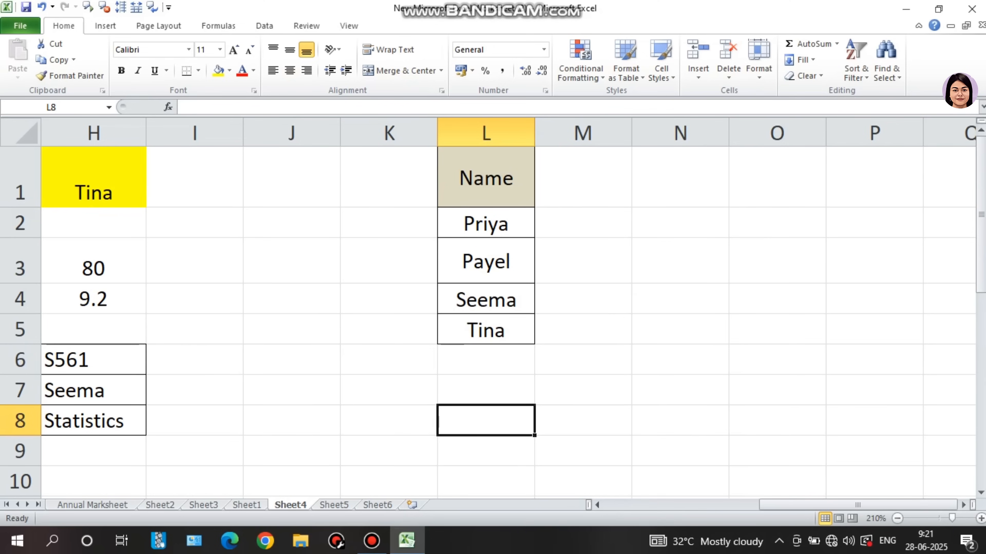
Examine the separate Name column in L1:L5 and the header row in L12:P12, including the order of their entries.
{"action": "left_click", "coordinate": [680, 299]}
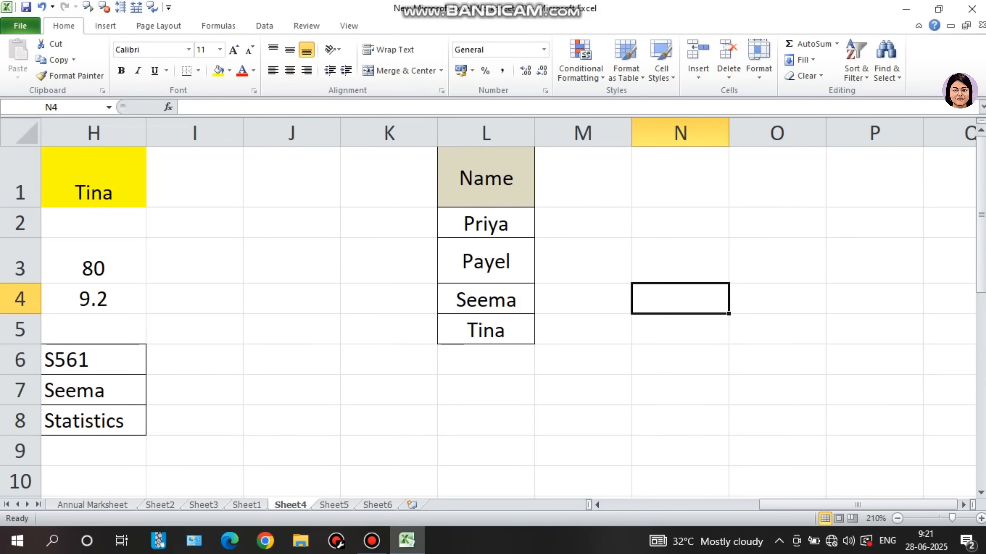
{"action": "left_click", "coordinate": [486, 178]}
{"action": "left_click_drag", "start_coordinate": [486, 178], "coordinate": [874, 345]}
{"action": "scroll", "coordinate": [486, 330], "scroll_direction": "down", "scroll_amount": 2}
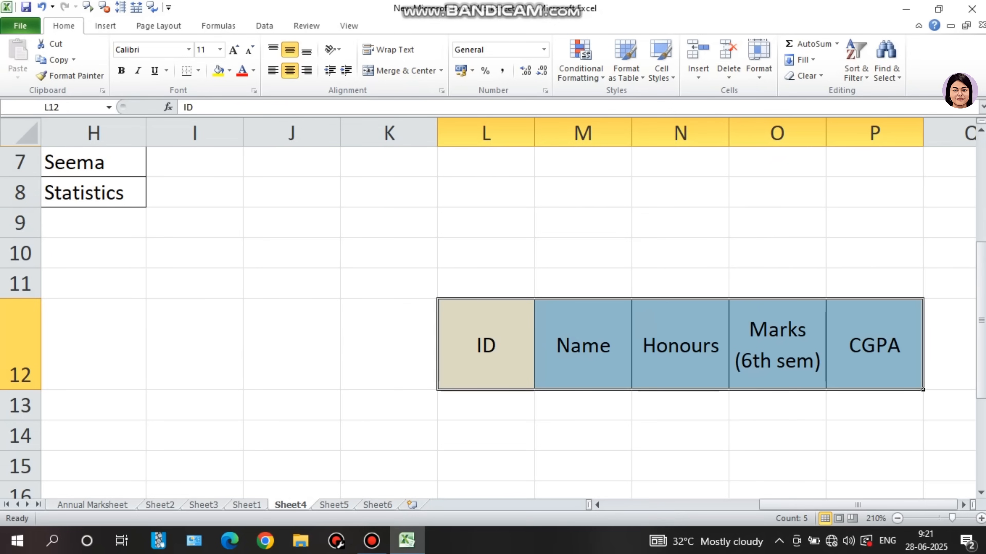
{"action": "scroll", "coordinate": [508, 322], "scroll_direction": "up", "scroll_amount": 2}
{"action": "left_click", "coordinate": [486, 178]}
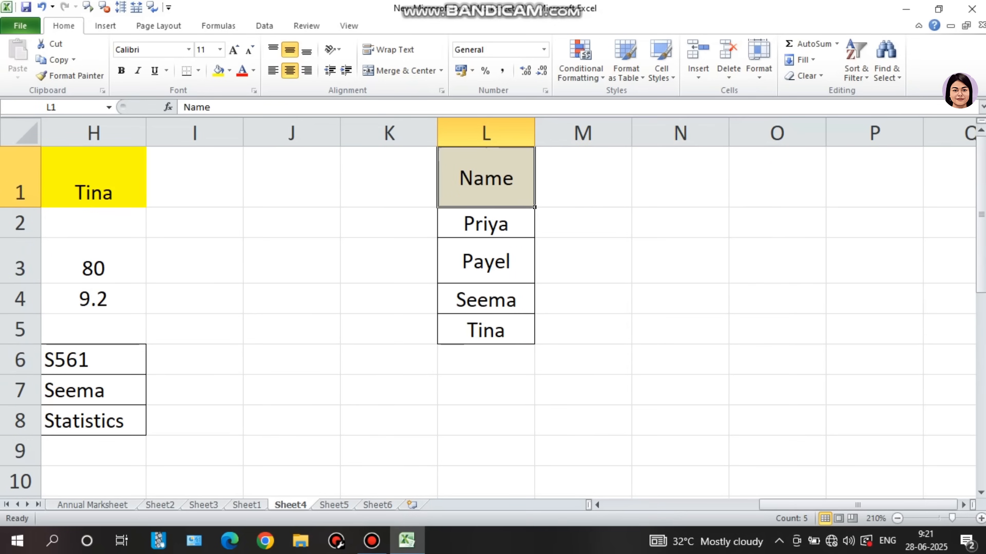
{"action": "left_click_drag", "start_coordinate": [486, 178], "coordinate": [486, 330]}
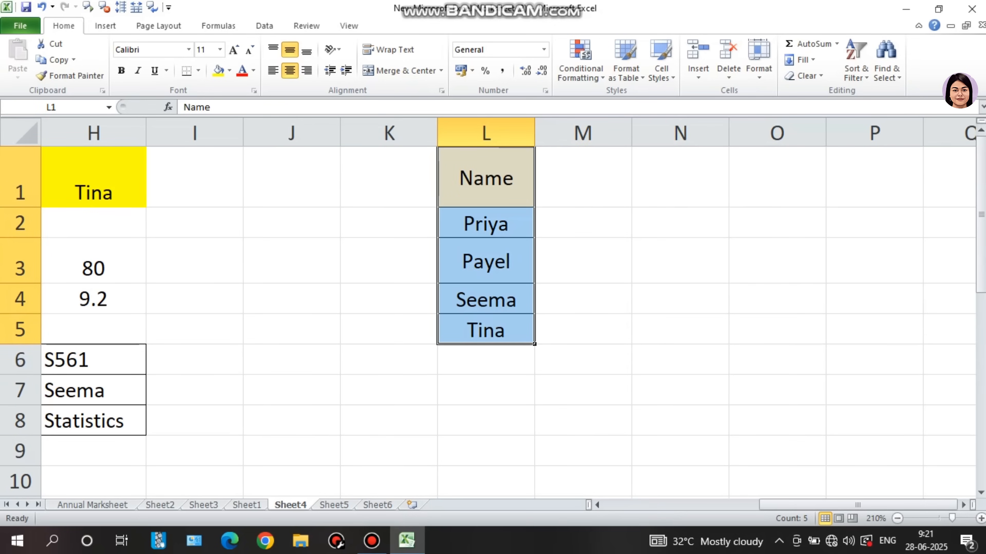
{"action": "left_click", "coordinate": [486, 178]}
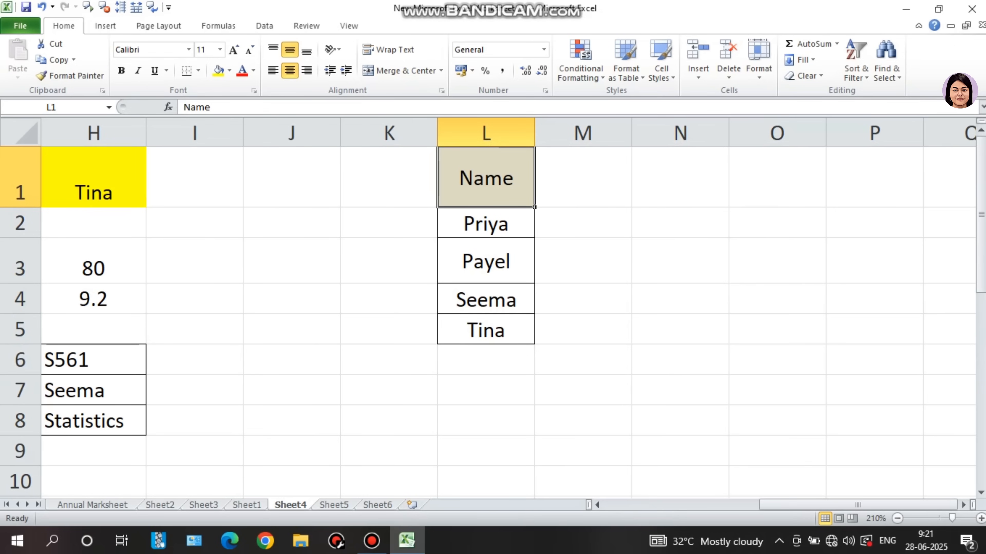
{"action": "left_click", "coordinate": [486, 223]}
{"action": "left_click", "coordinate": [486, 261]}
{"action": "left_click", "coordinate": [486, 299]}
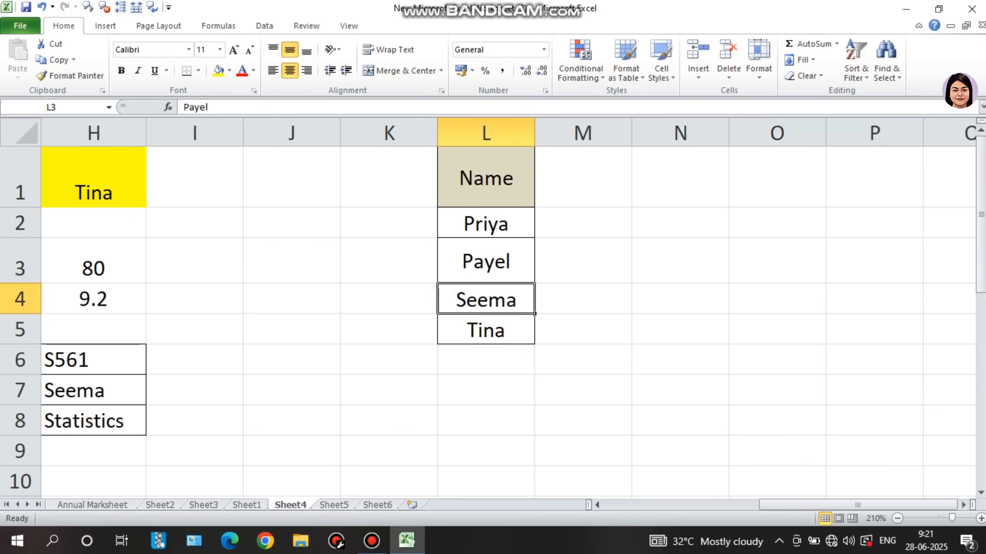
{"action": "left_click", "coordinate": [486, 330]}
{"action": "scroll", "coordinate": [486, 330], "scroll_direction": "down", "scroll_amount": 1}
{"action": "scroll", "coordinate": [486, 329], "scroll_direction": "down", "scroll_amount": 1}
{"action": "left_click_drag", "start_coordinate": [486, 345], "coordinate": [874, 344]}
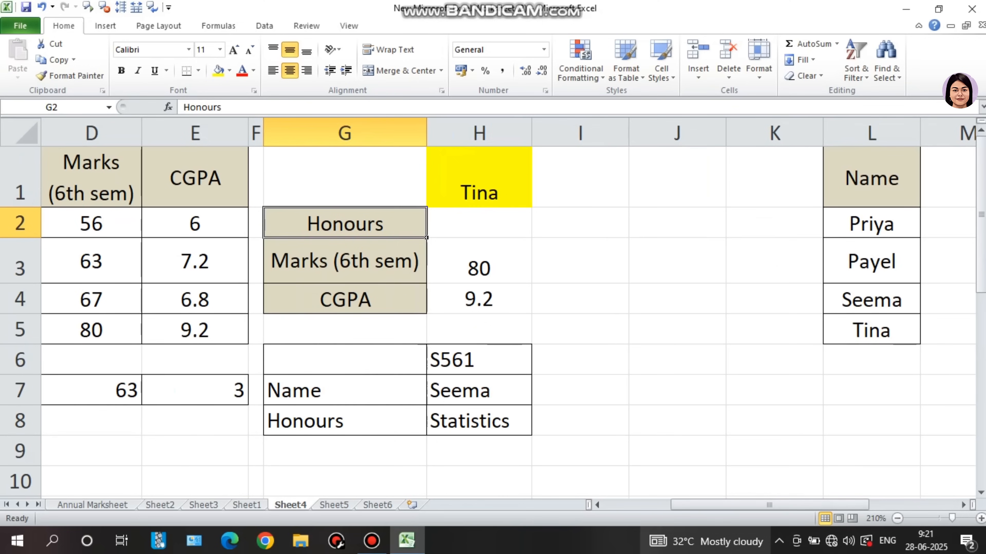
Start an INDEX formula in H2 beside Honours, with A1:E5 as its array and a nested MATCH for the row.
{"action": "left_click", "coordinate": [479, 223]}
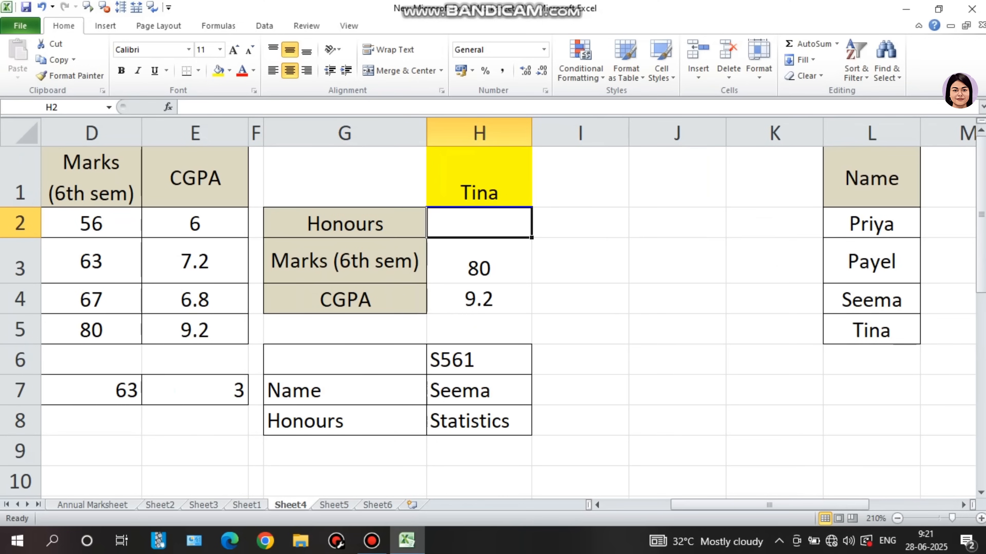
{"action": "type", "text": "=in"}
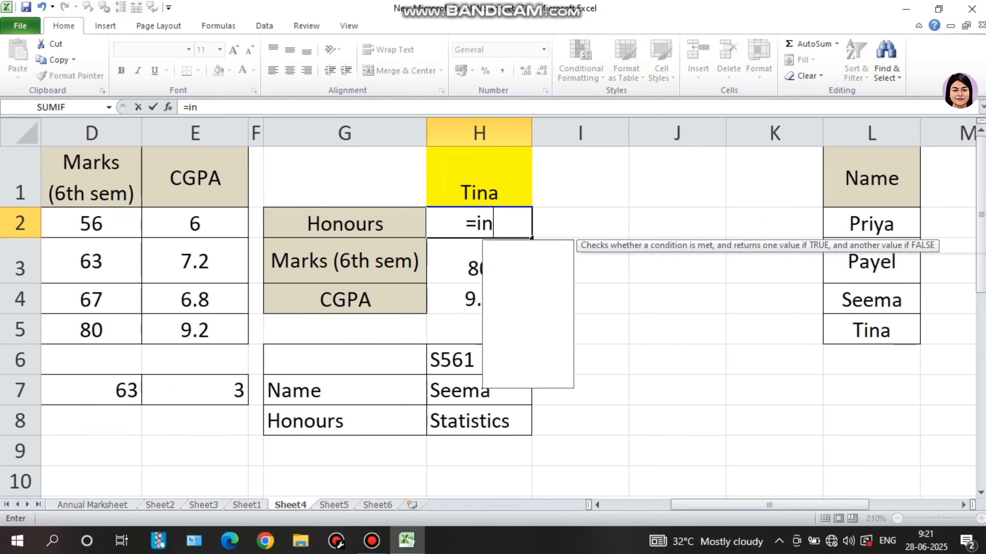
{"action": "key", "text": "Tab"}
{"action": "type", "text": "A1:E5, ma"}
{"action": "key", "text": "Tab"}
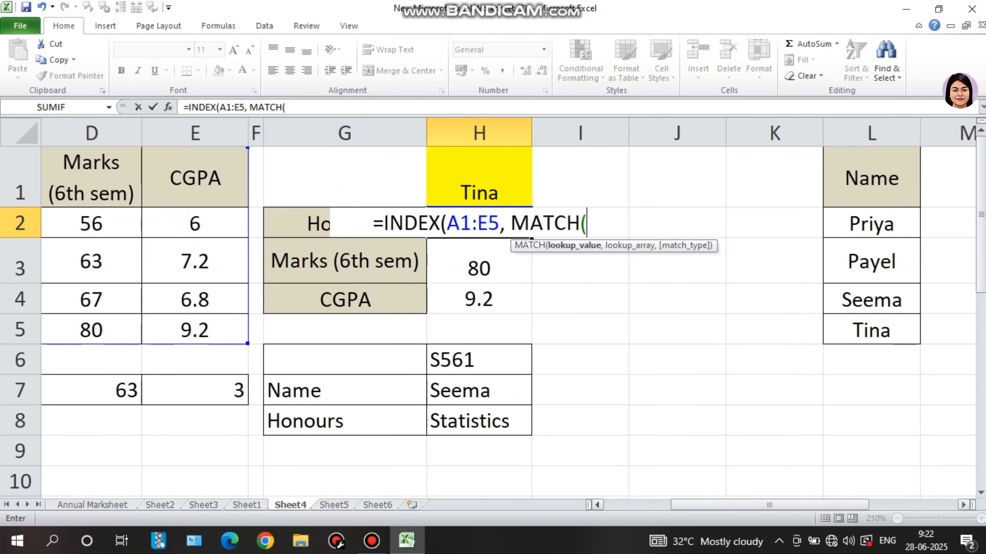
Complete the row MATCH in the H2 formula with H1 as lookup value, B1:B5 as lookup array and 0 for exact match.
{"action": "left_click_drag", "start_coordinate": [769, 505], "coordinate": [858, 505]}
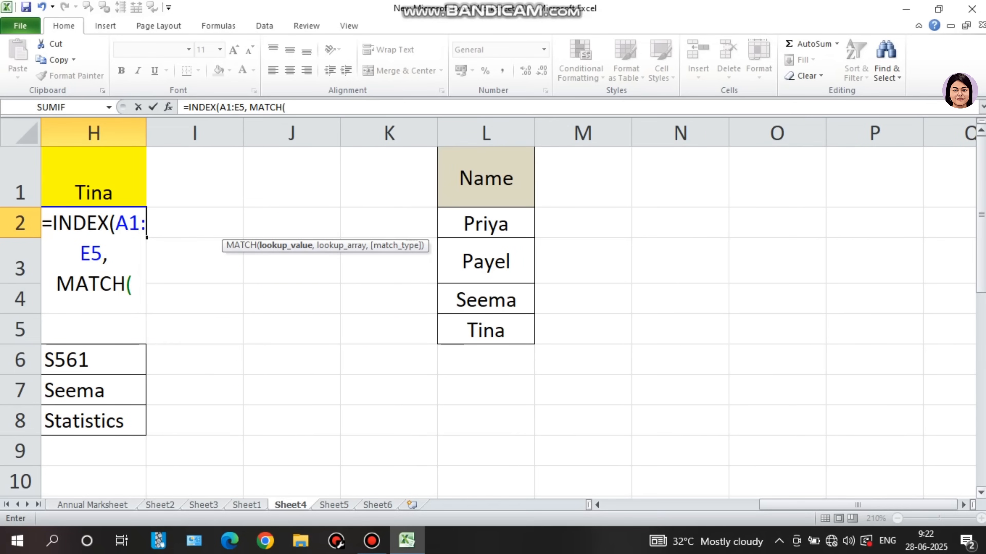
{"action": "scroll", "coordinate": [493, 310], "scroll_direction": "down", "scroll_amount": 3}
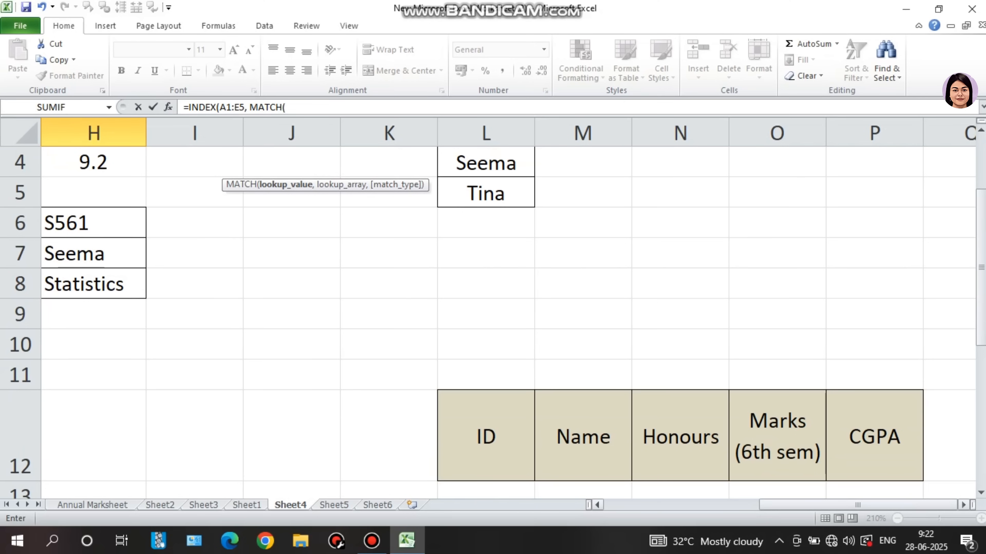
{"action": "left_click_drag", "start_coordinate": [858, 505], "coordinate": [703, 504]}
{"action": "scroll", "coordinate": [492, 291], "scroll_direction": "up", "scroll_amount": 1}
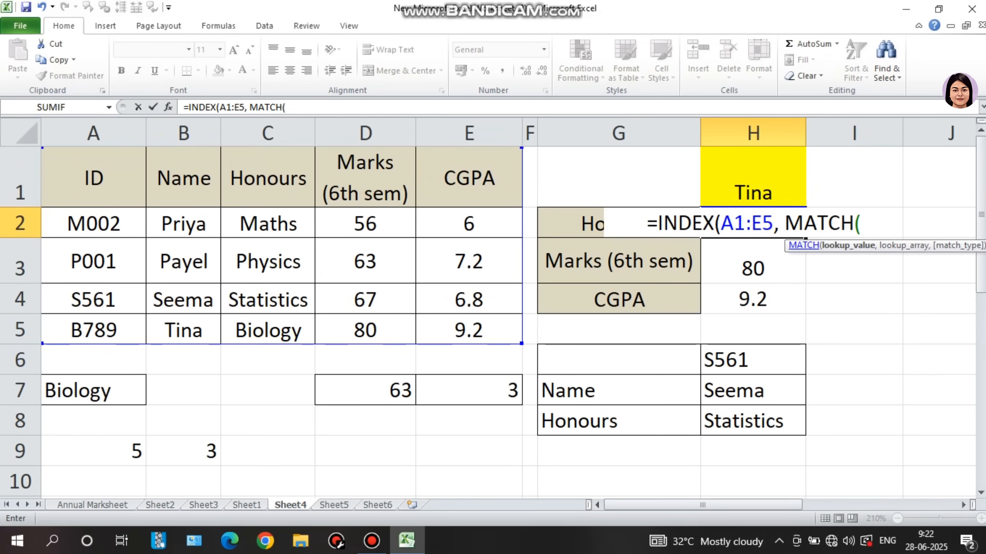
{"action": "type", "text": "H1"}
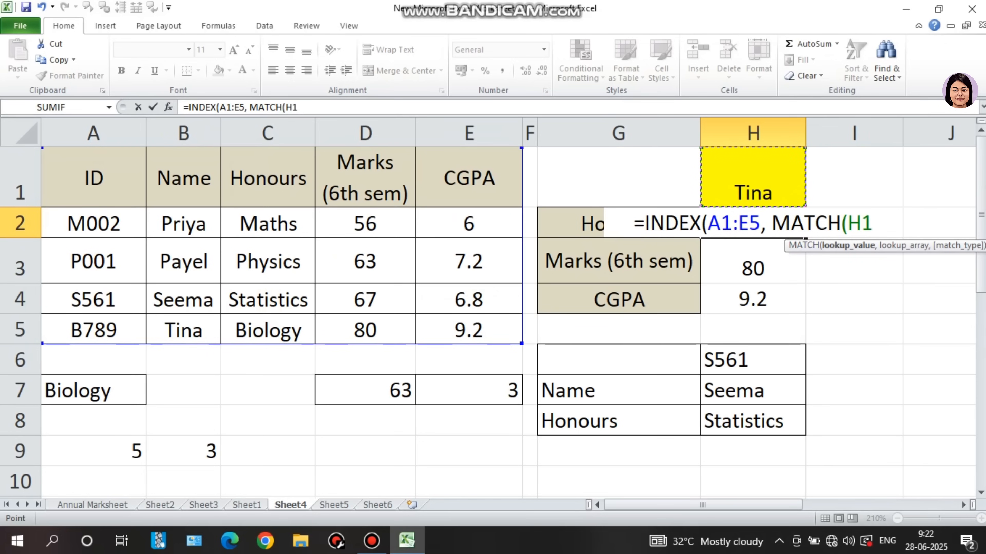
{"action": "type", "text": ","}
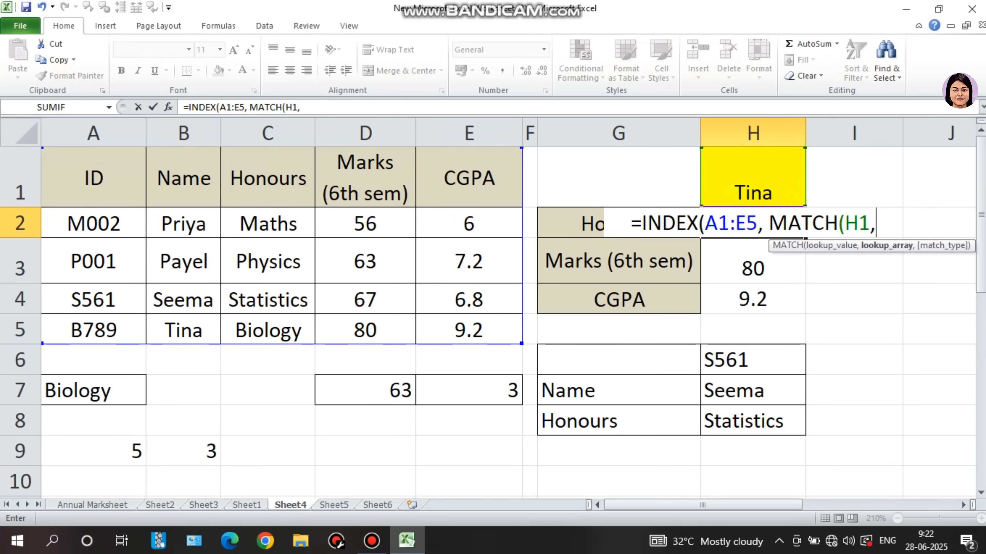
{"action": "left_click_drag", "start_coordinate": [194, 178], "coordinate": [202, 334]}
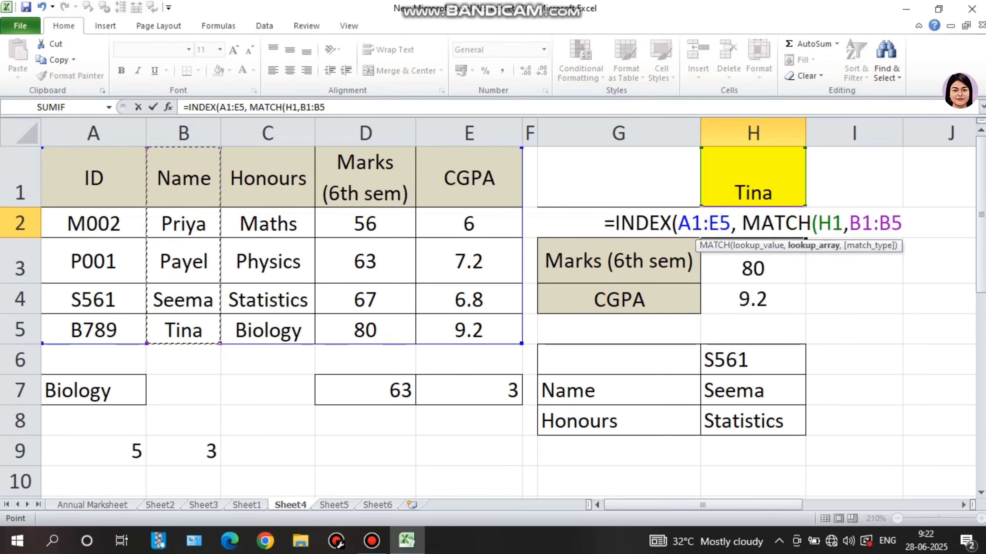
{"action": "type", "text": ",0),"}
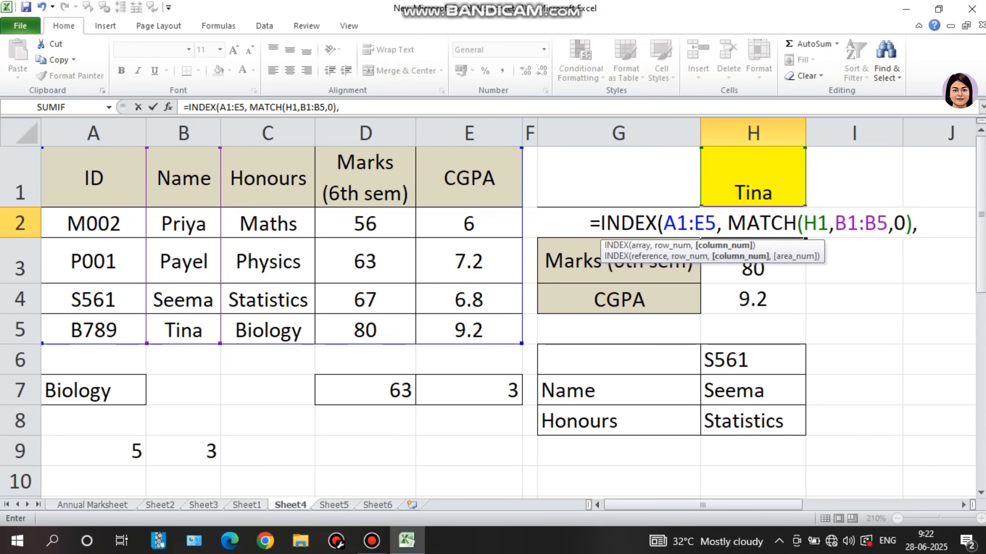
Add a second nested MATCH for the column number in the H2 formula, with G2 as its lookup value.
{"action": "type", "text": "mat"}
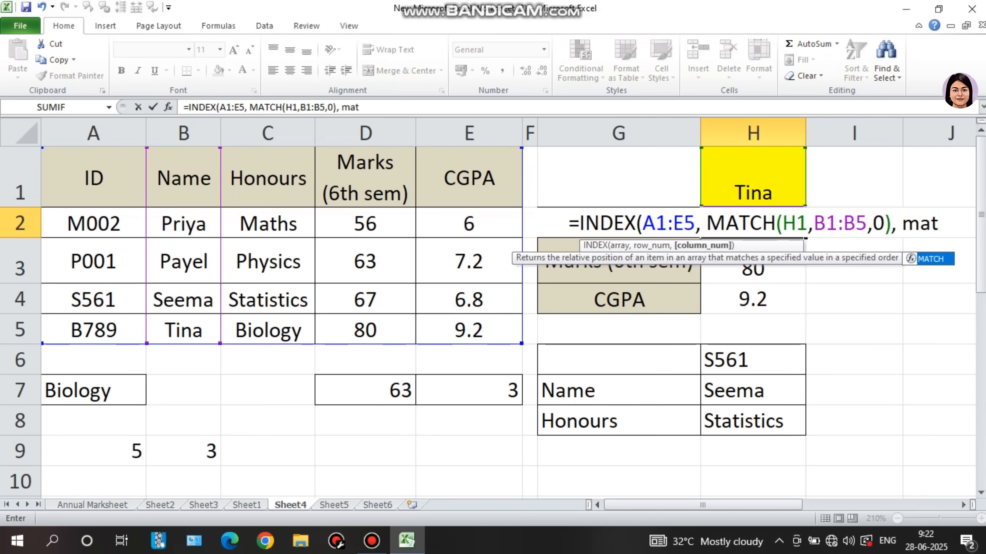
{"action": "type", "text": "ch"}
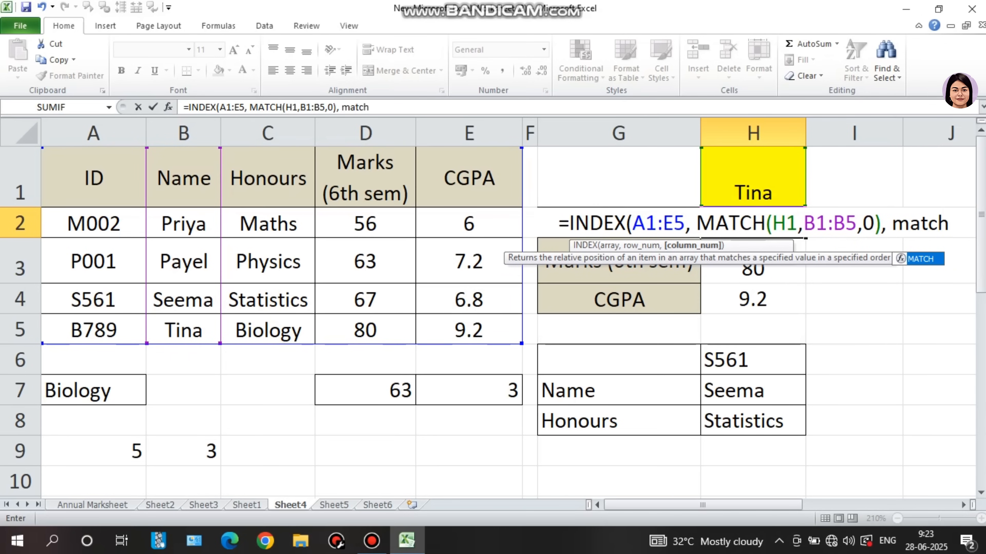
{"action": "key", "text": "Tab"}
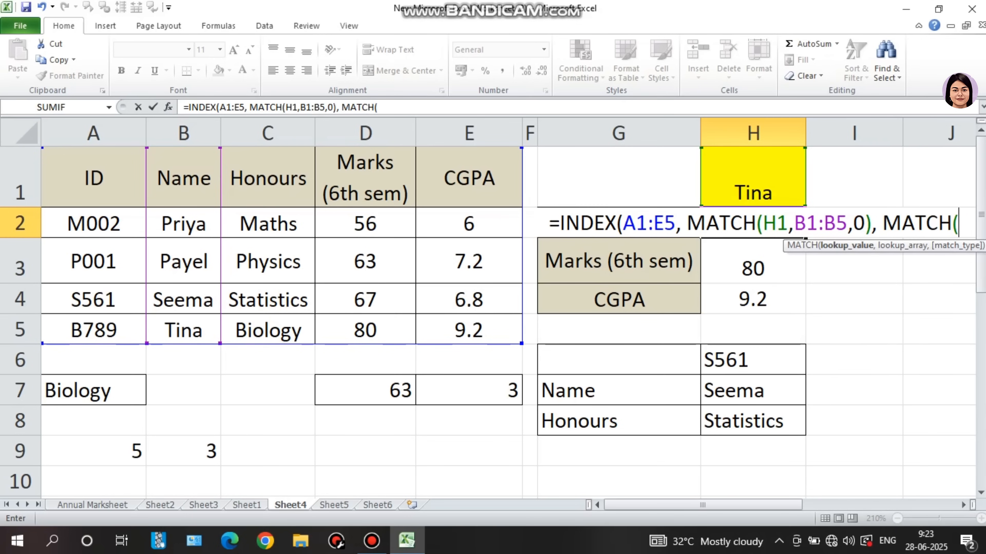
{"action": "key", "text": "Left"}
{"action": "key", "text": "Up"}
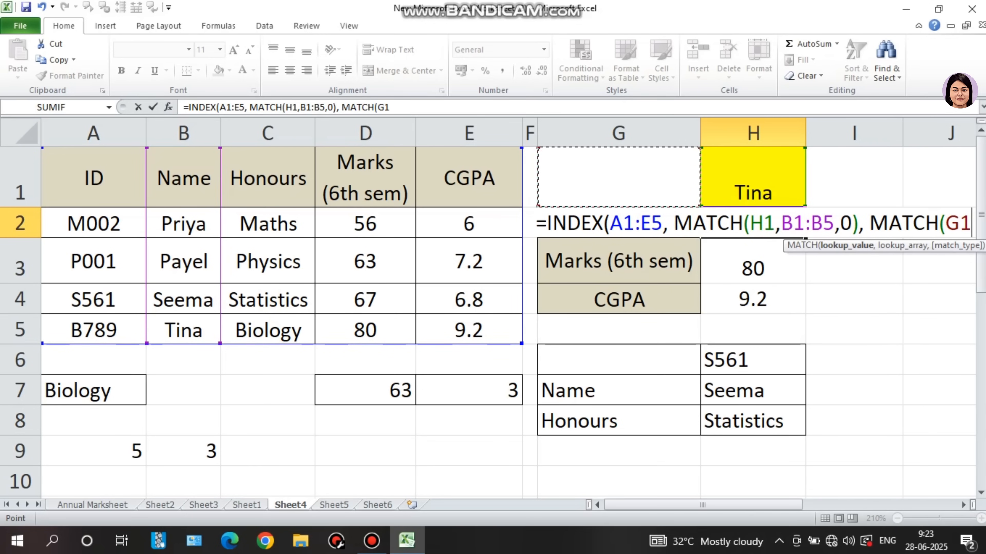
{"action": "key", "text": "Down"}
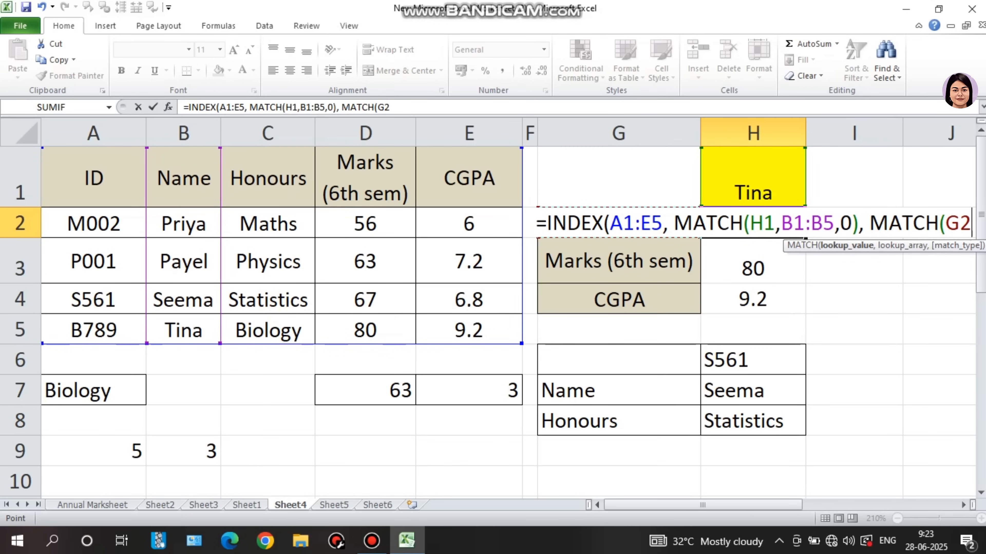
{"action": "type", "text": ","}
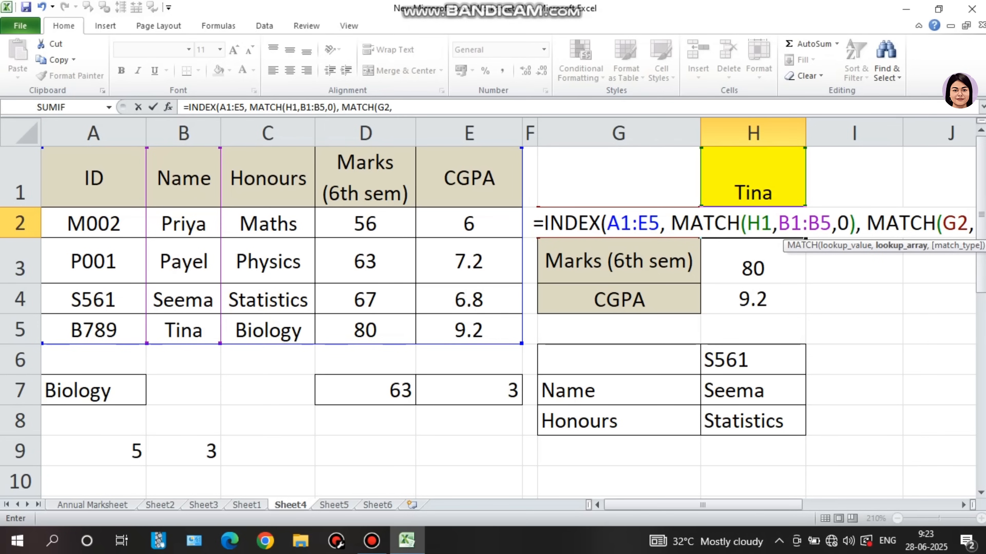
Complete the column MATCH in H2 with A1:E1 as lookup array and 0 for exact match, and enter the formula.
{"action": "left_click", "coordinate": [94, 178]}
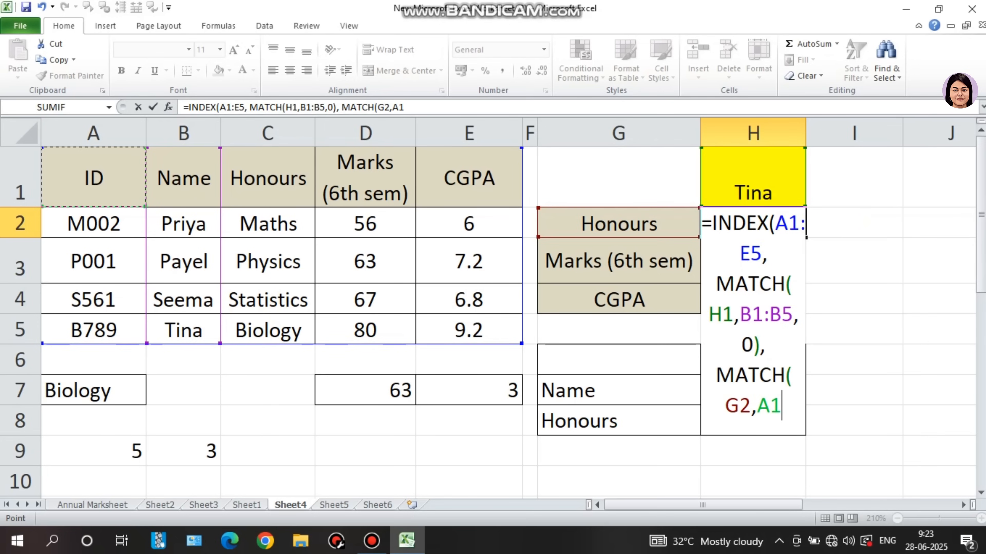
{"action": "left_click_drag", "start_coordinate": [94, 178], "coordinate": [468, 183]}
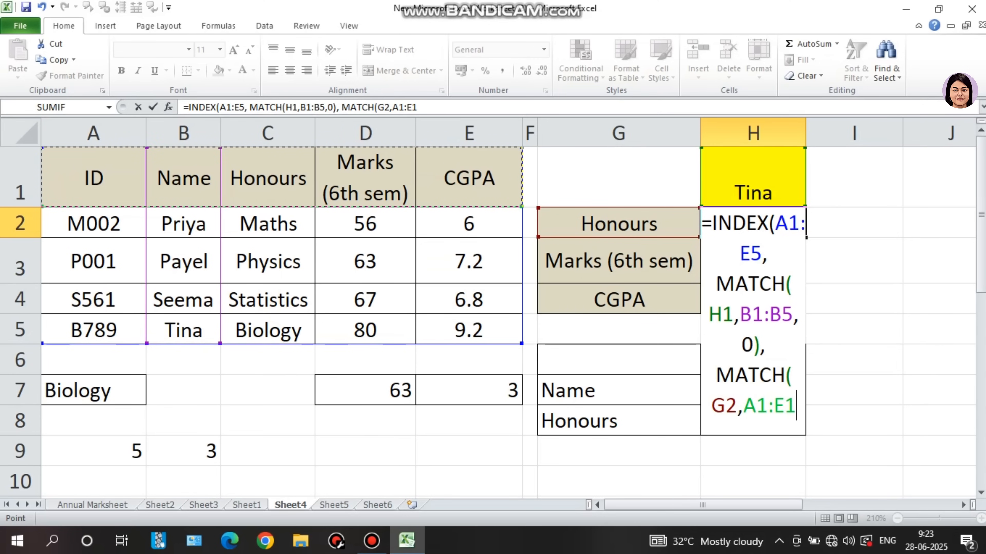
{"action": "left_click", "coordinate": [964, 505]}
{"action": "left_click", "coordinate": [963, 505]}
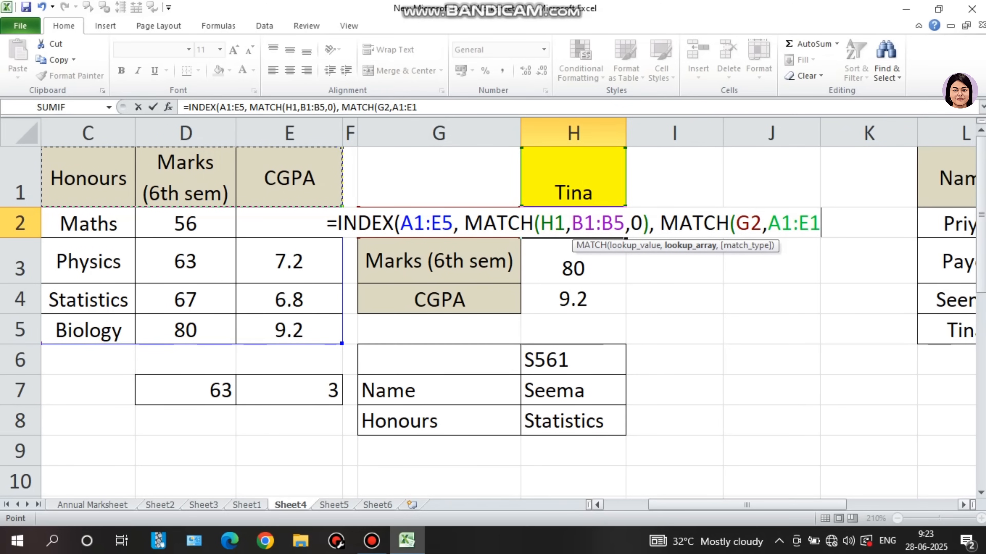
{"action": "type", "text": ",0"}
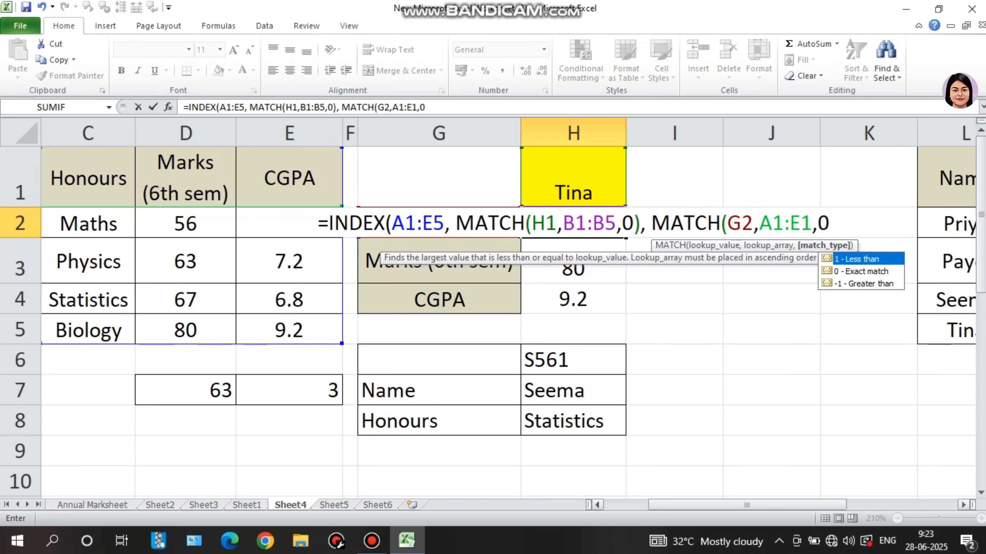
{"action": "type", "text": ")"}
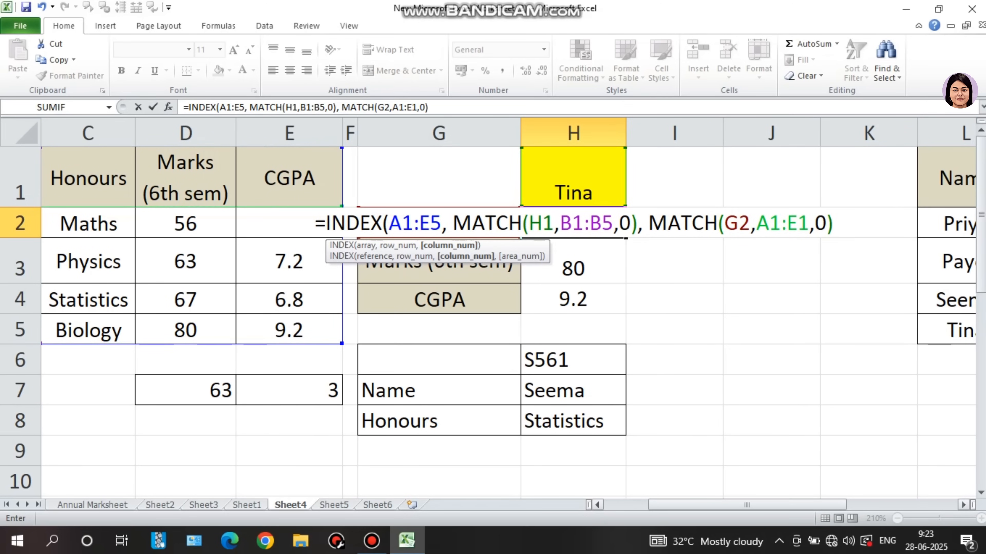
{"action": "type", "text": ")"}
{"action": "key", "text": "Return"}
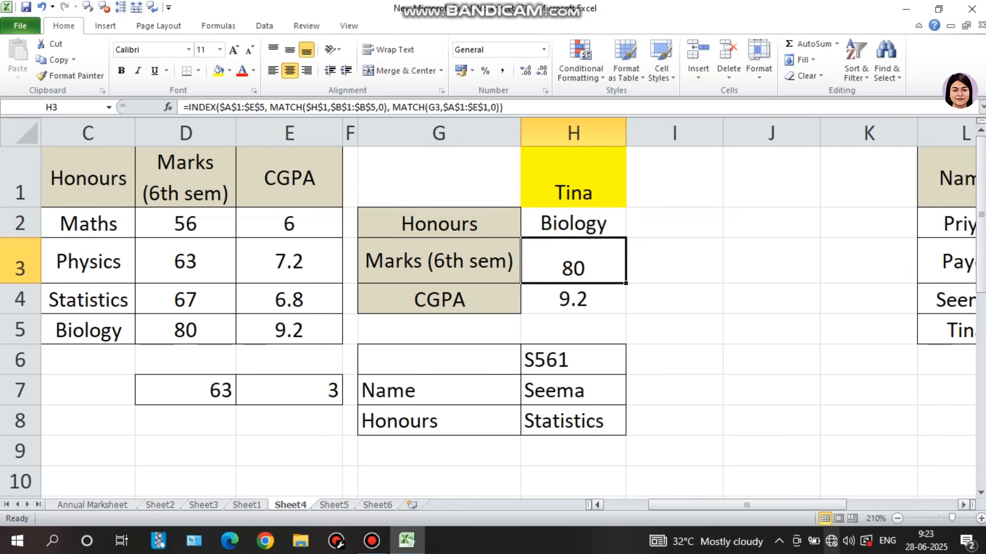